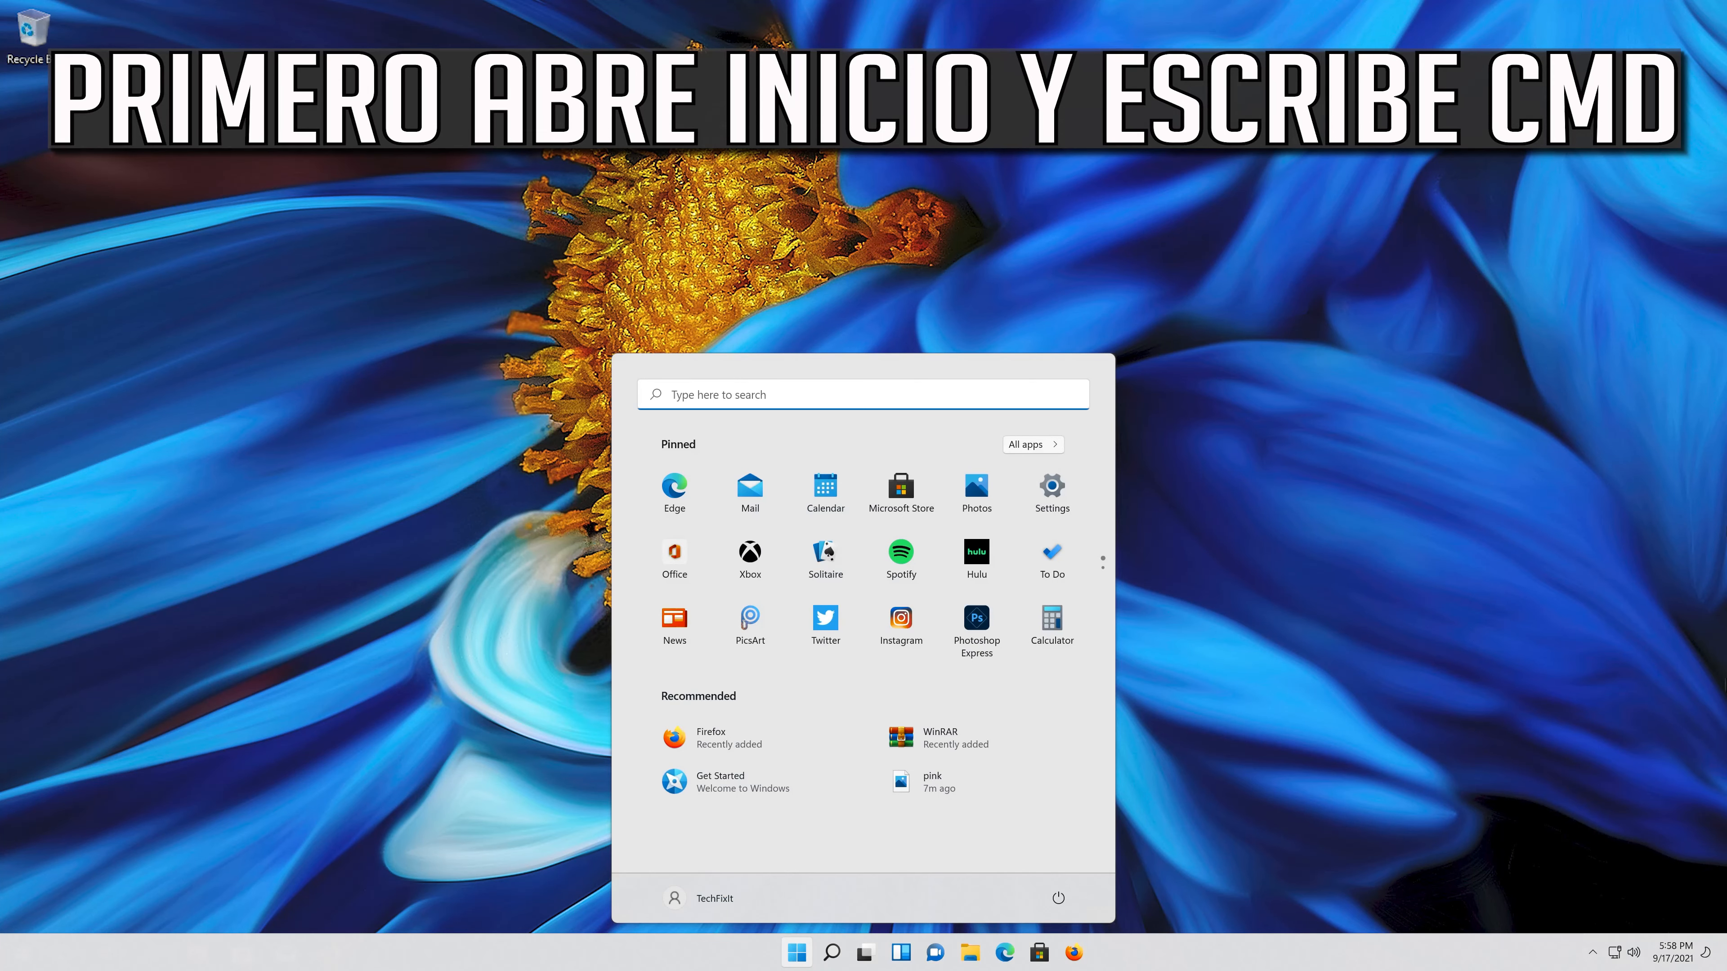
Step: Open Command Prompt and launch Device Manager with the command devmgmt.msc
type("cmd")
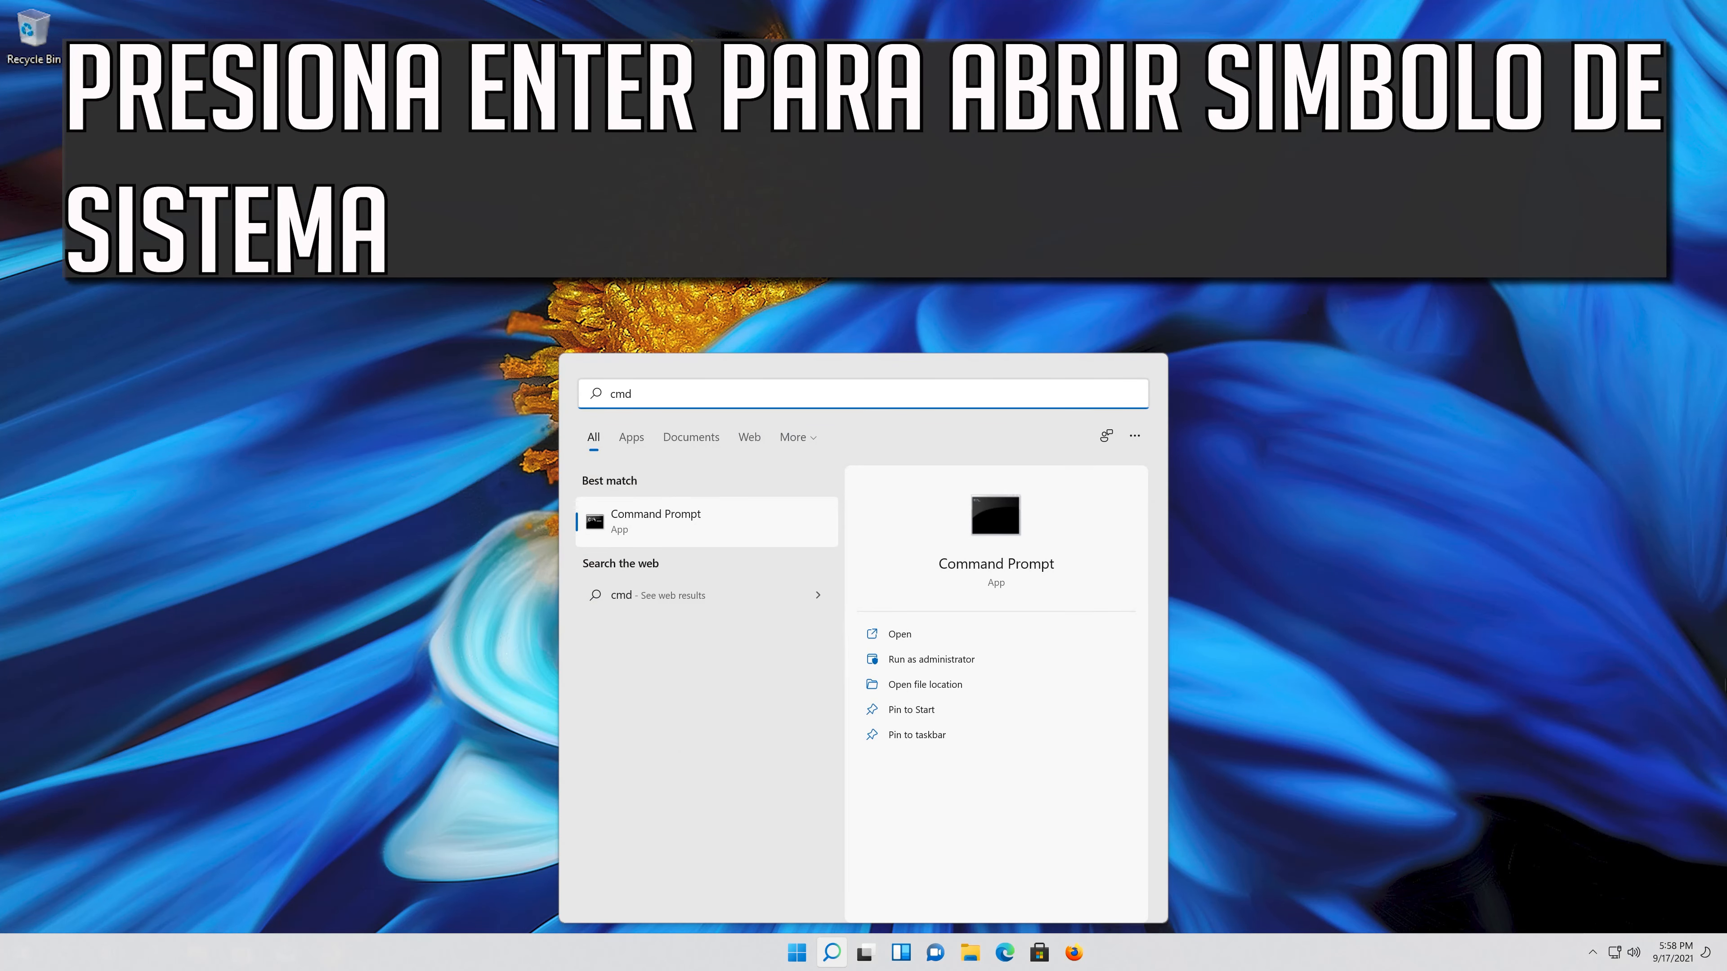
key("Return")
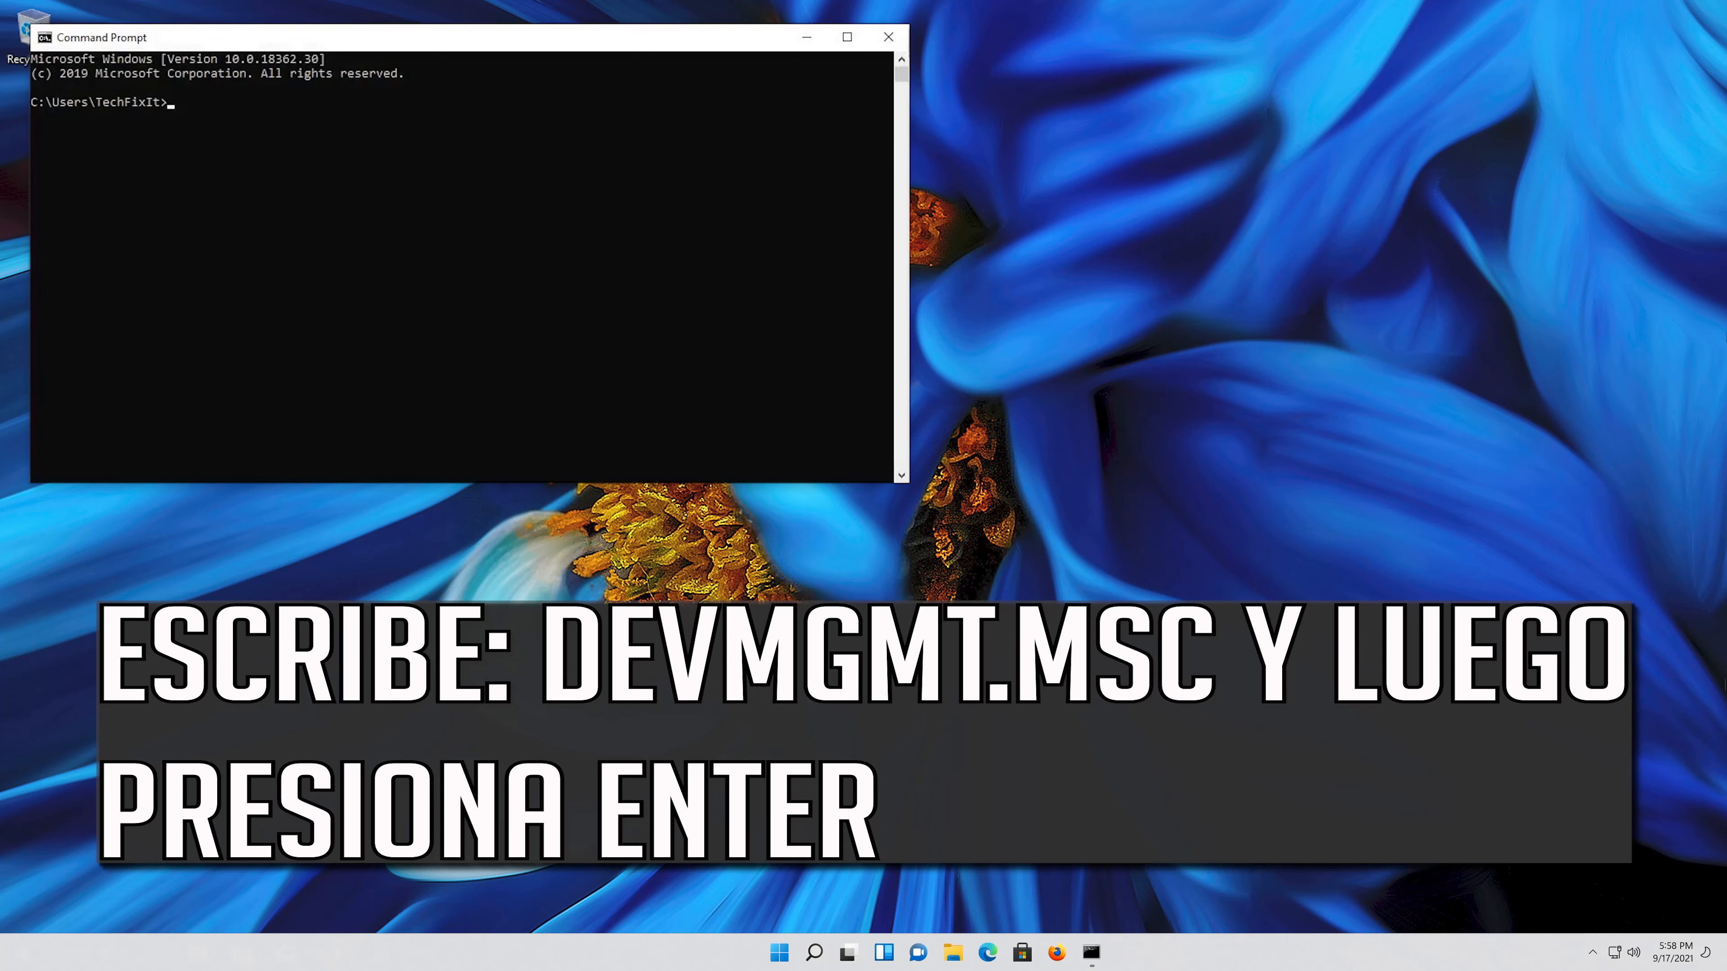
type("devmgmt.msc")
key("Return")
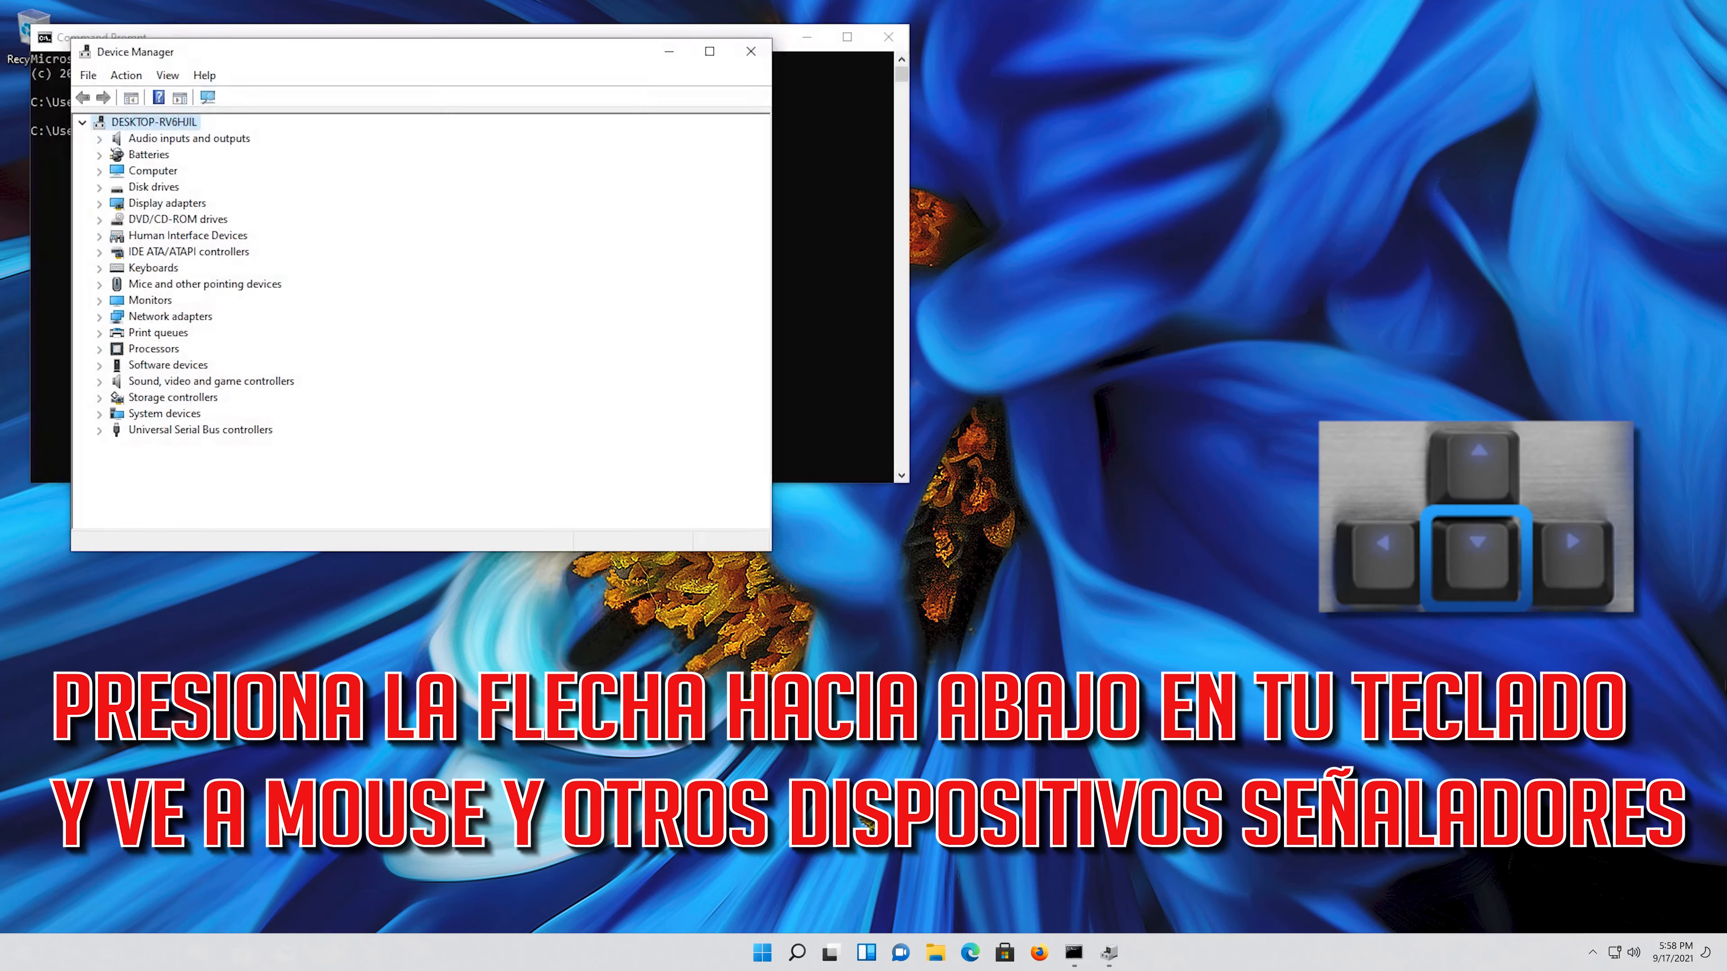
Step: Expand the "Mice and other pointing devices" category in the device tree
key("Down")
key("Down")
key("Down")
key("Down")
key("Down")
key("Down")
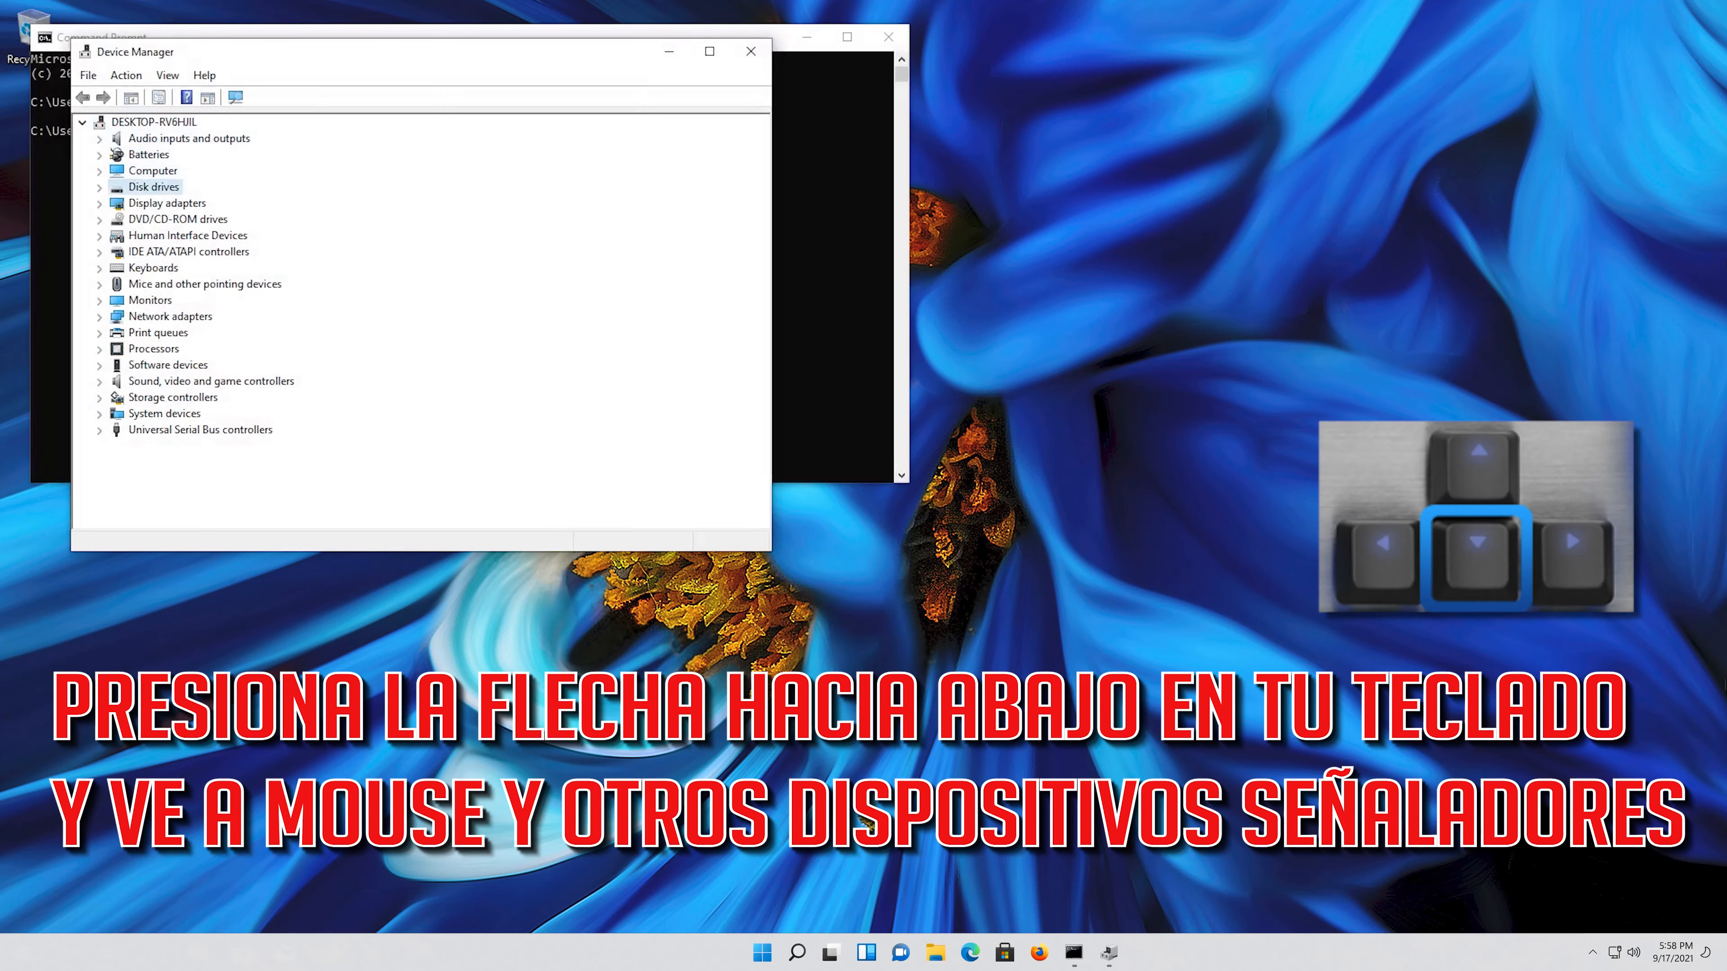
key("Down")
key("Down")
key("Down")
key("Down")
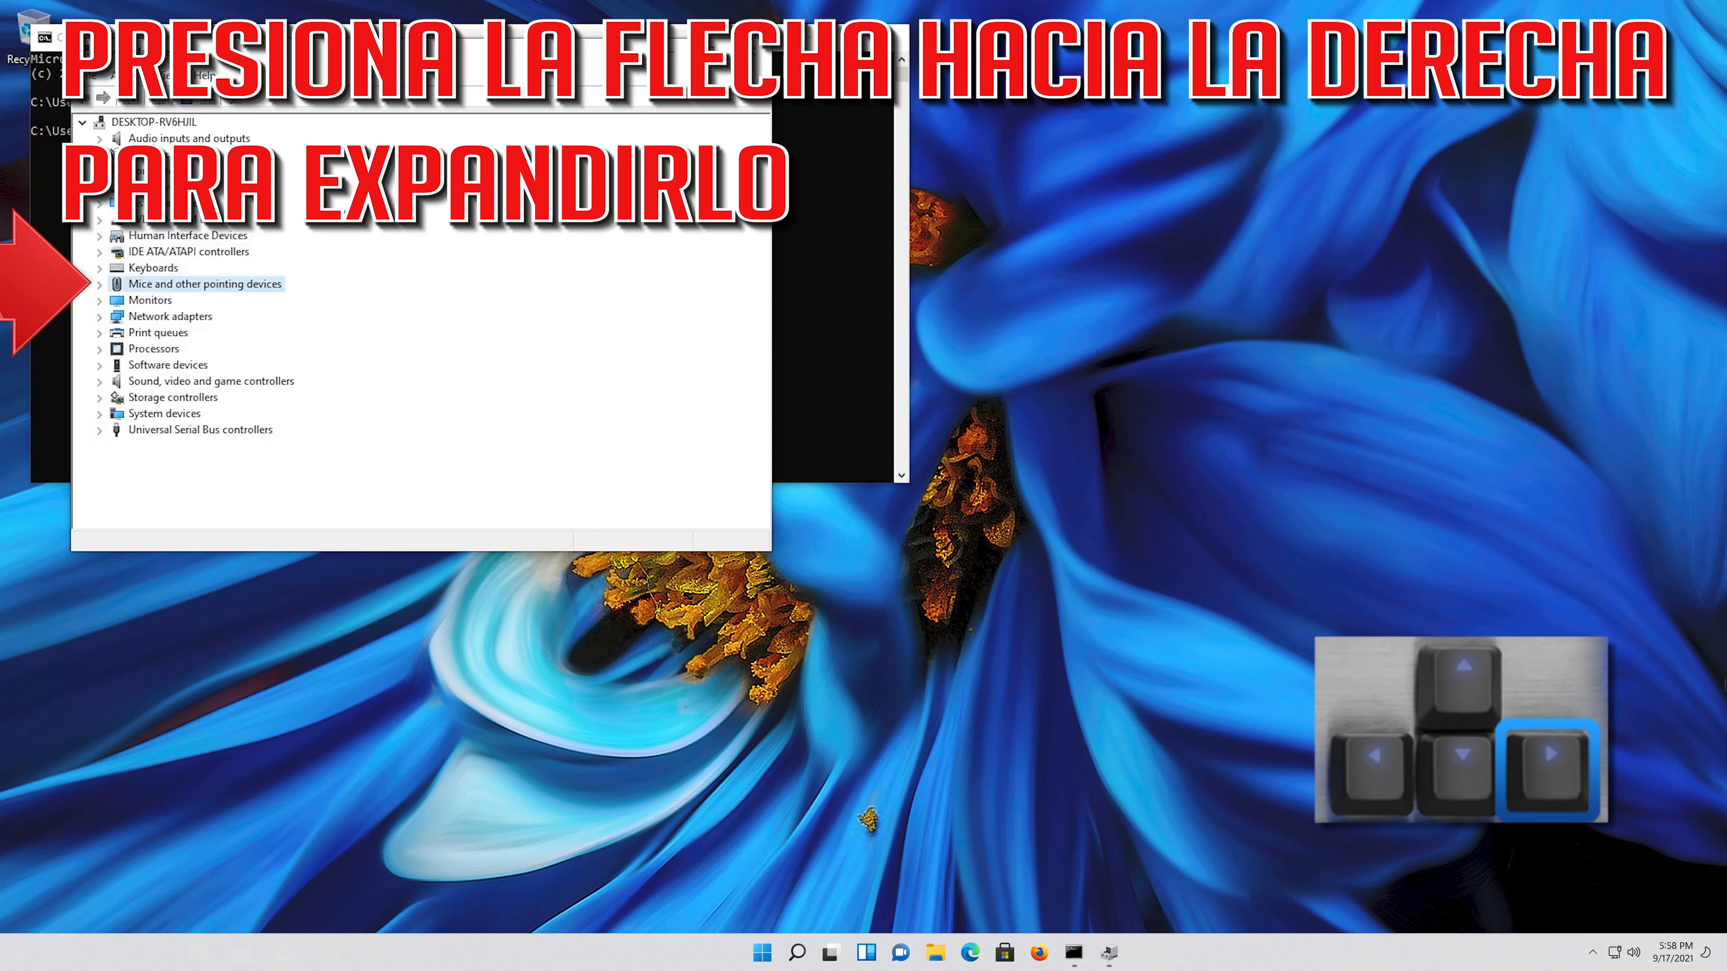
key("Right")
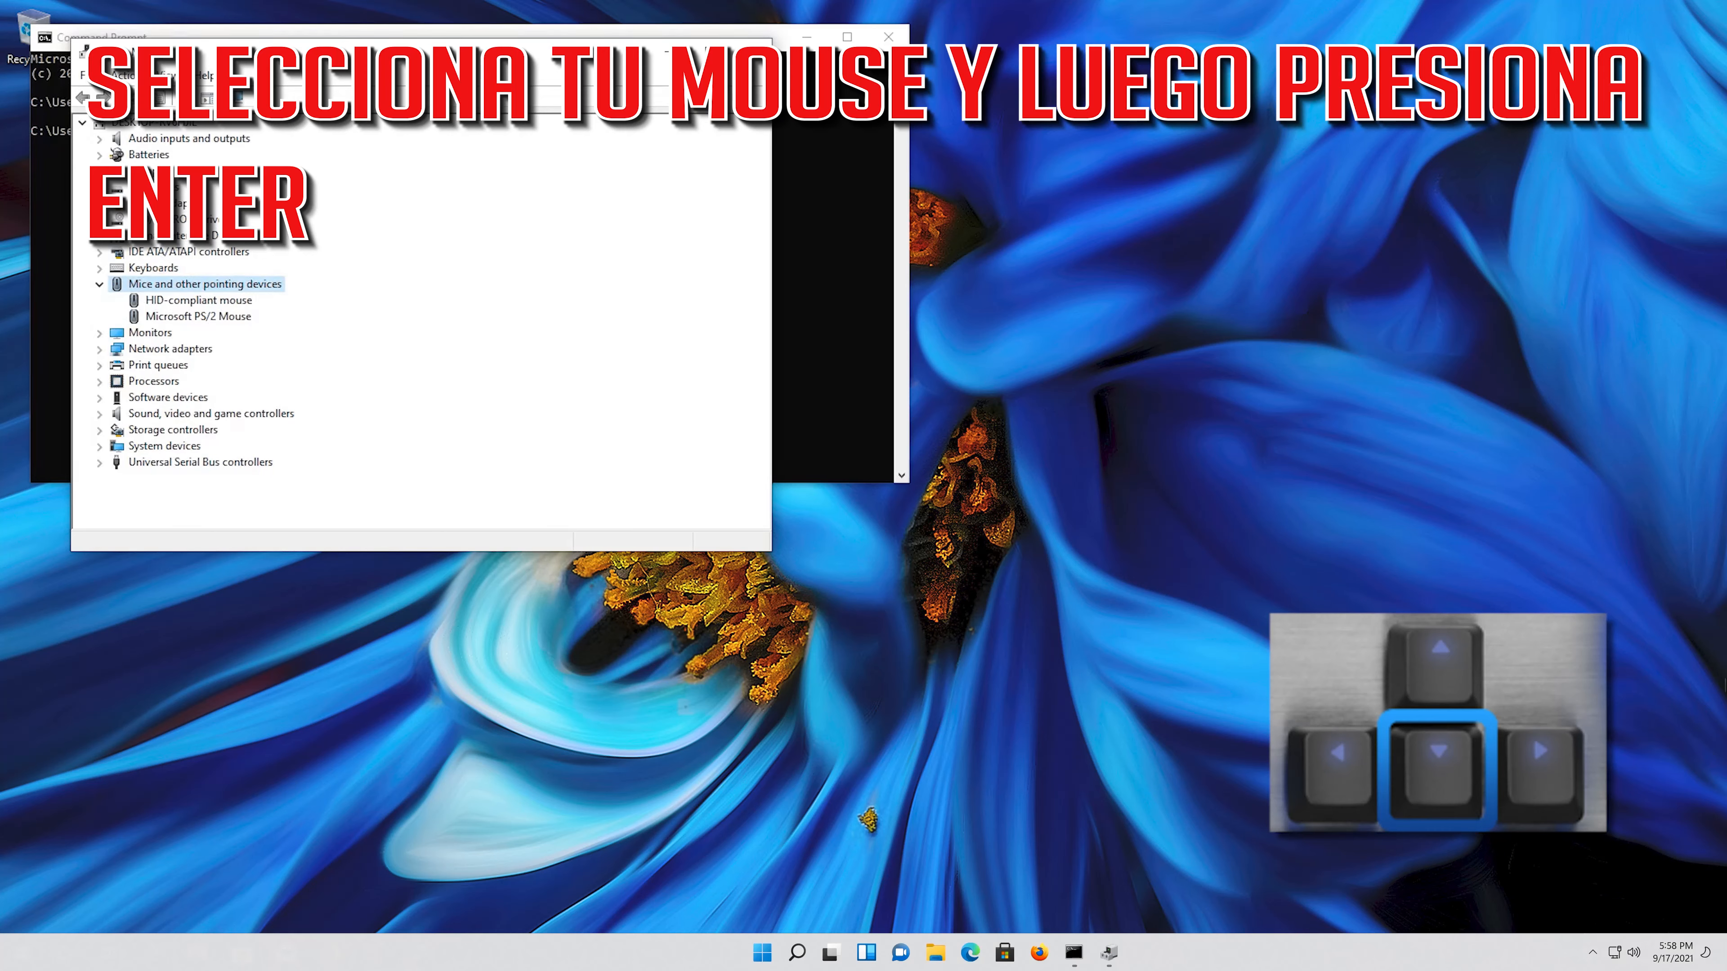
Step: Open the properties of the Microsoft PS/2 Mouse and show its driver settings
key("Down")
key("Down")
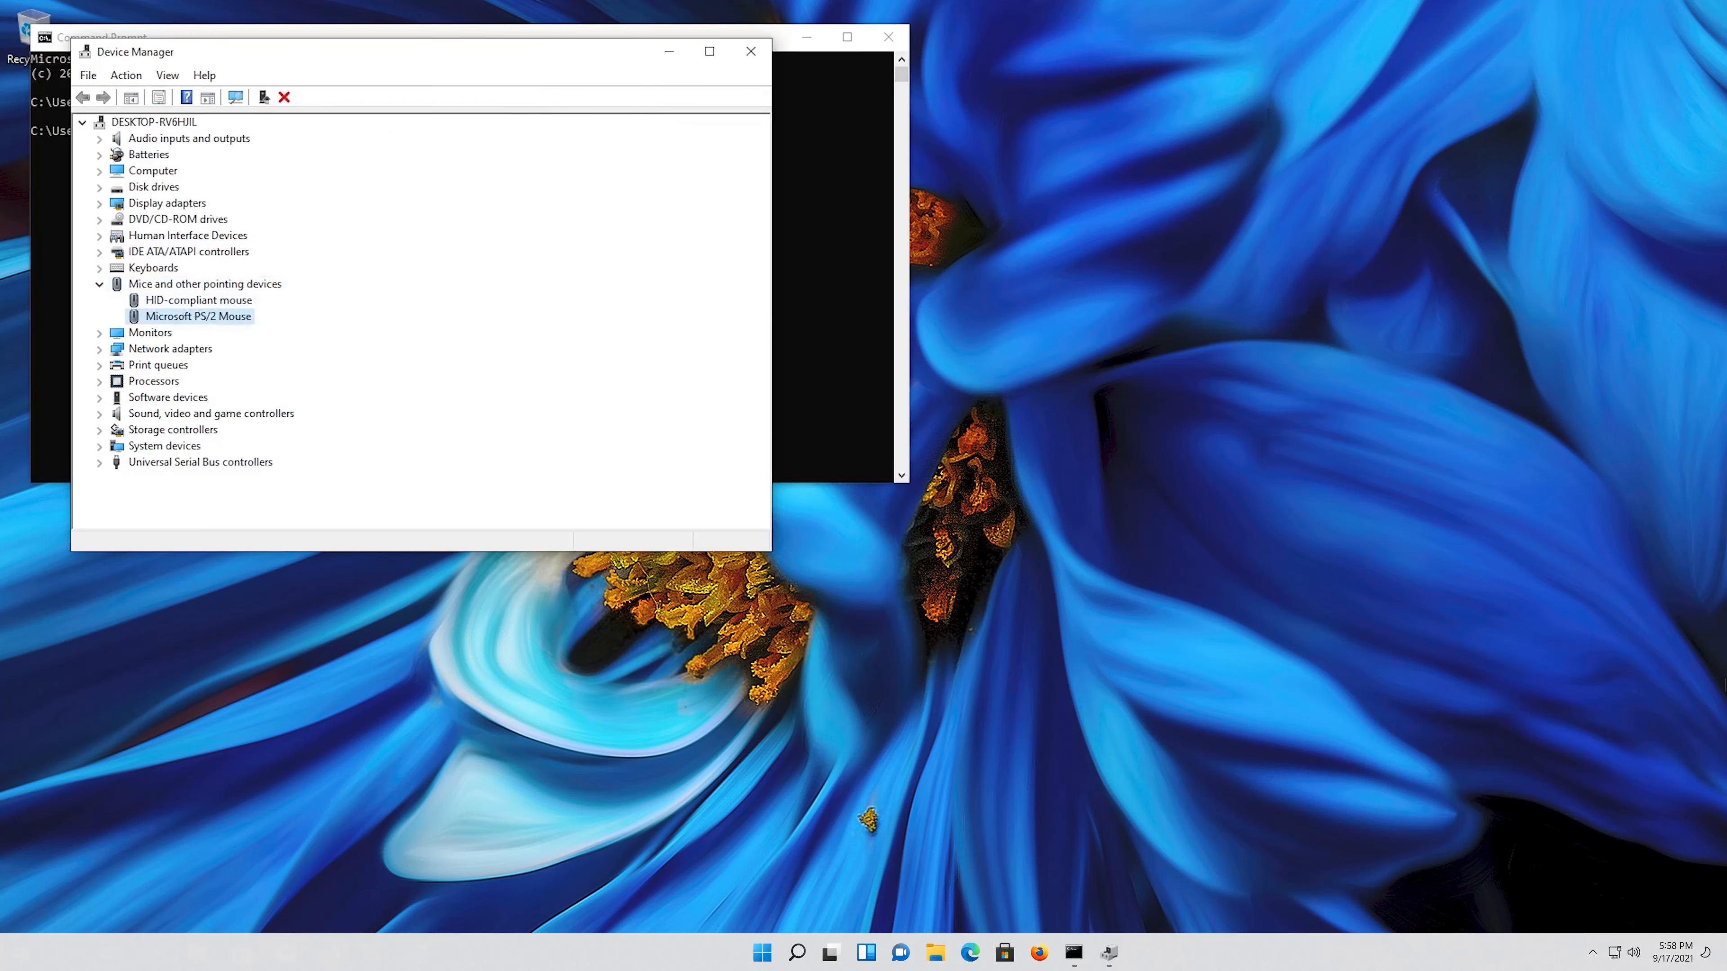
key("Return")
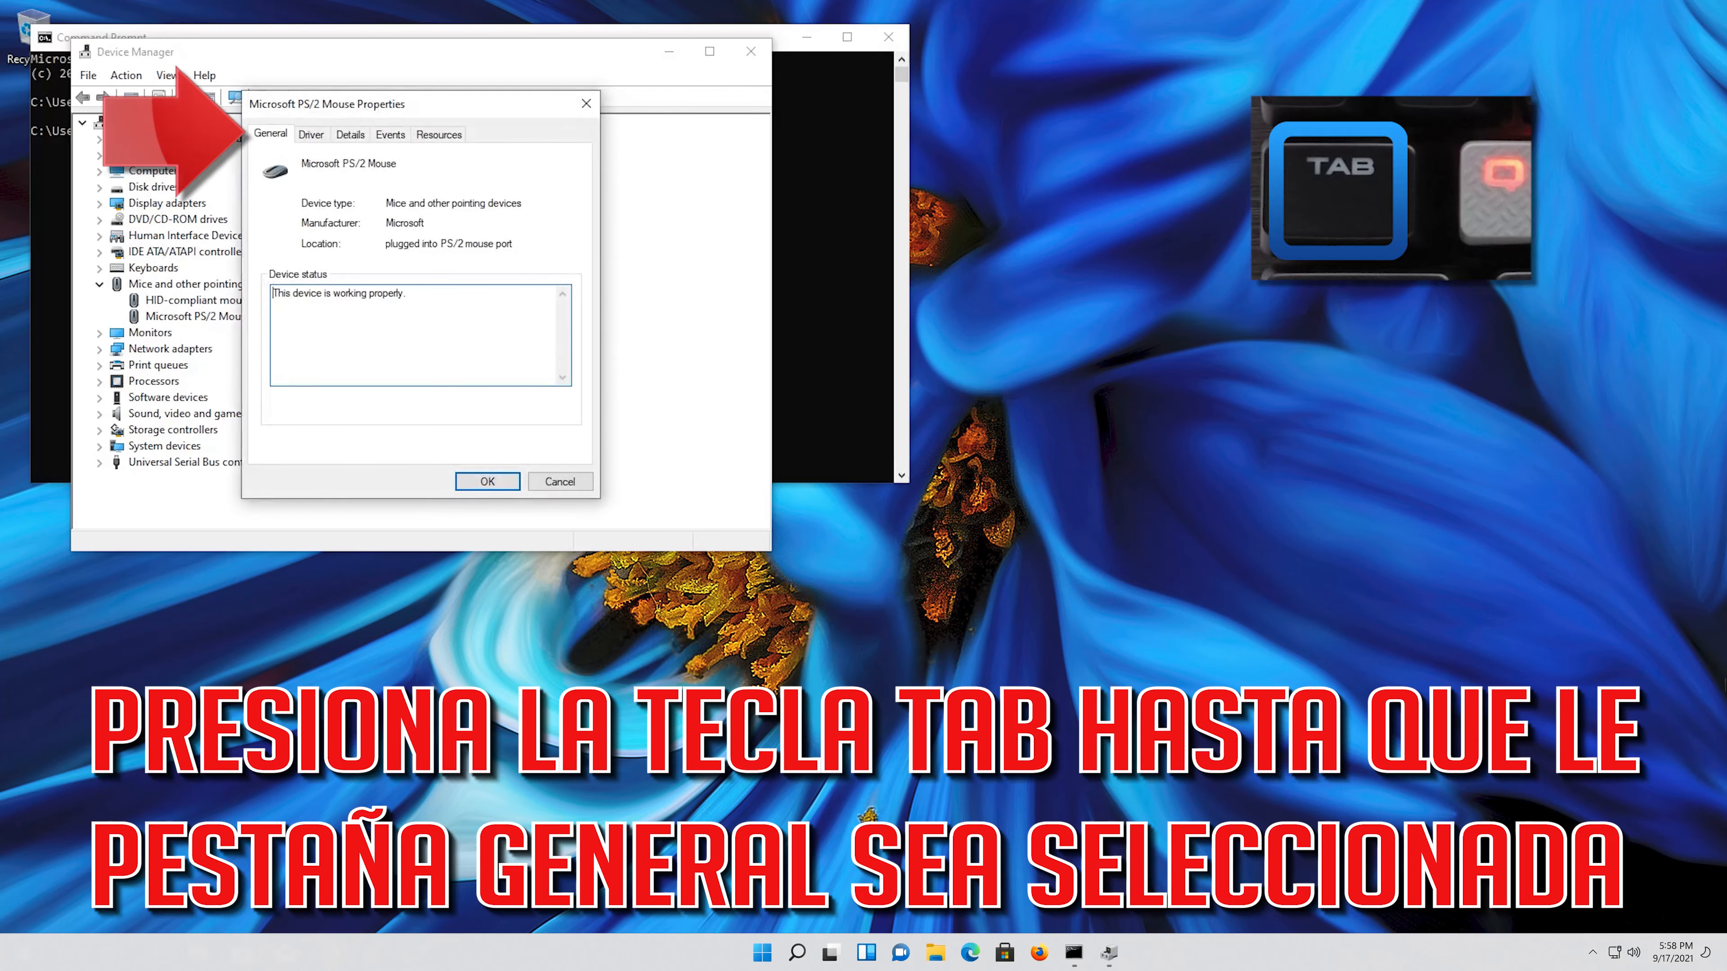
key("Tab")
key("Tab")
key("Tab")
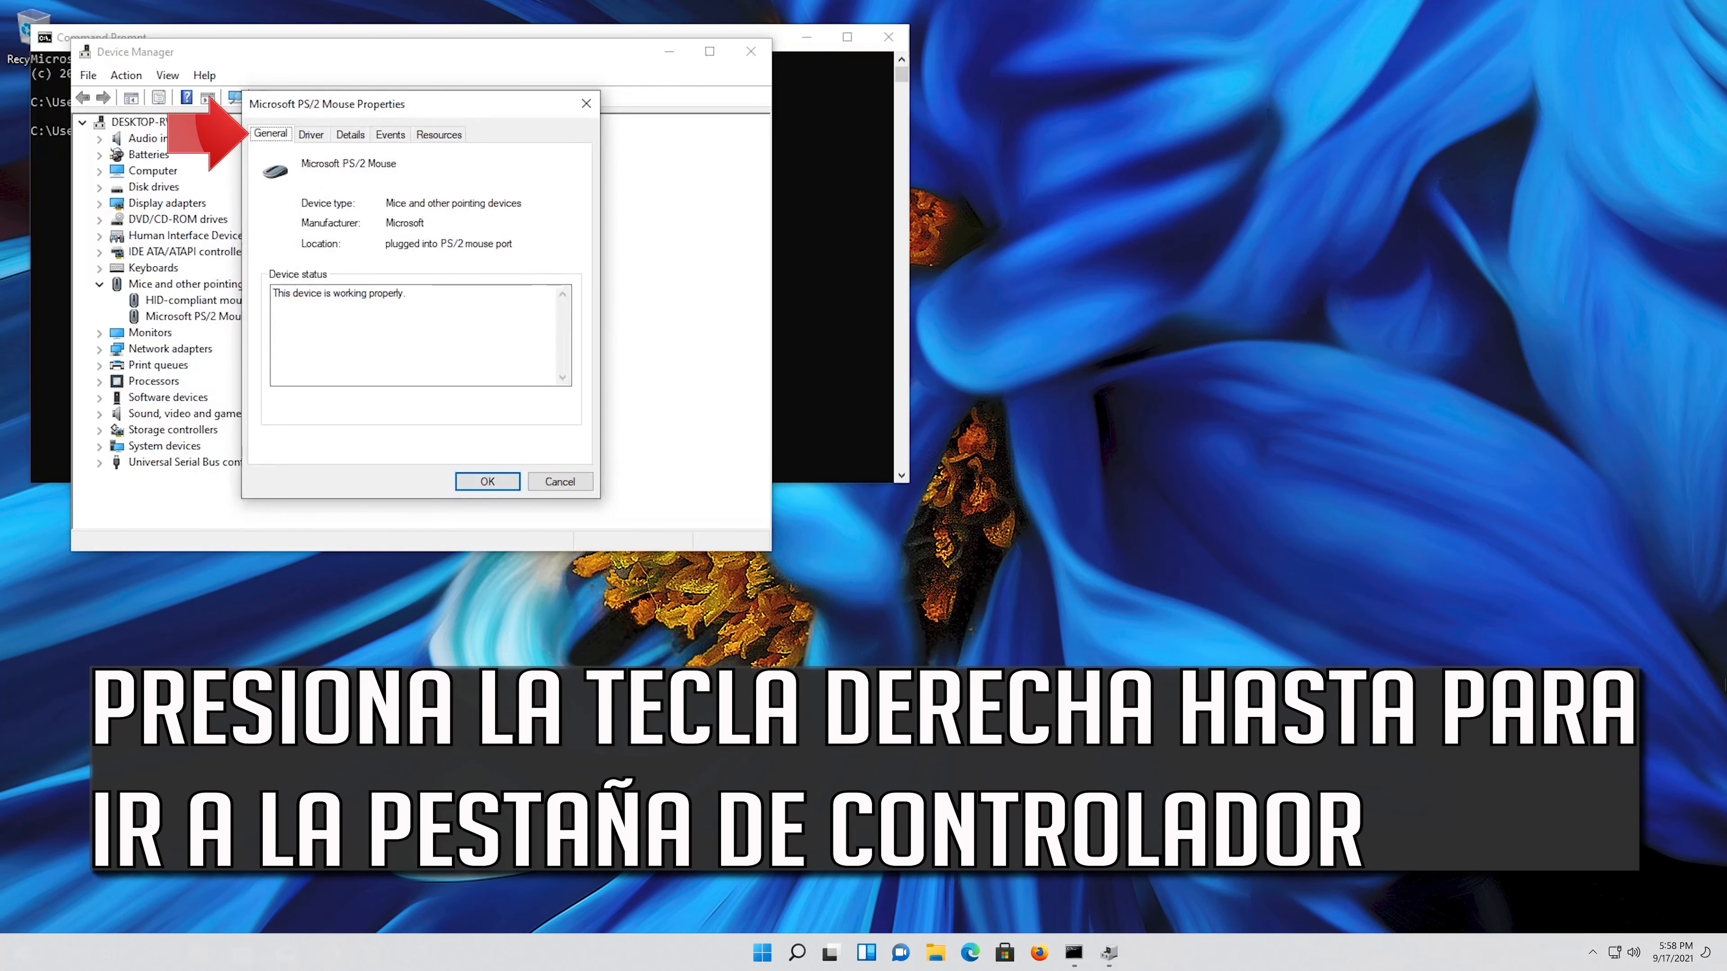
key("Right")
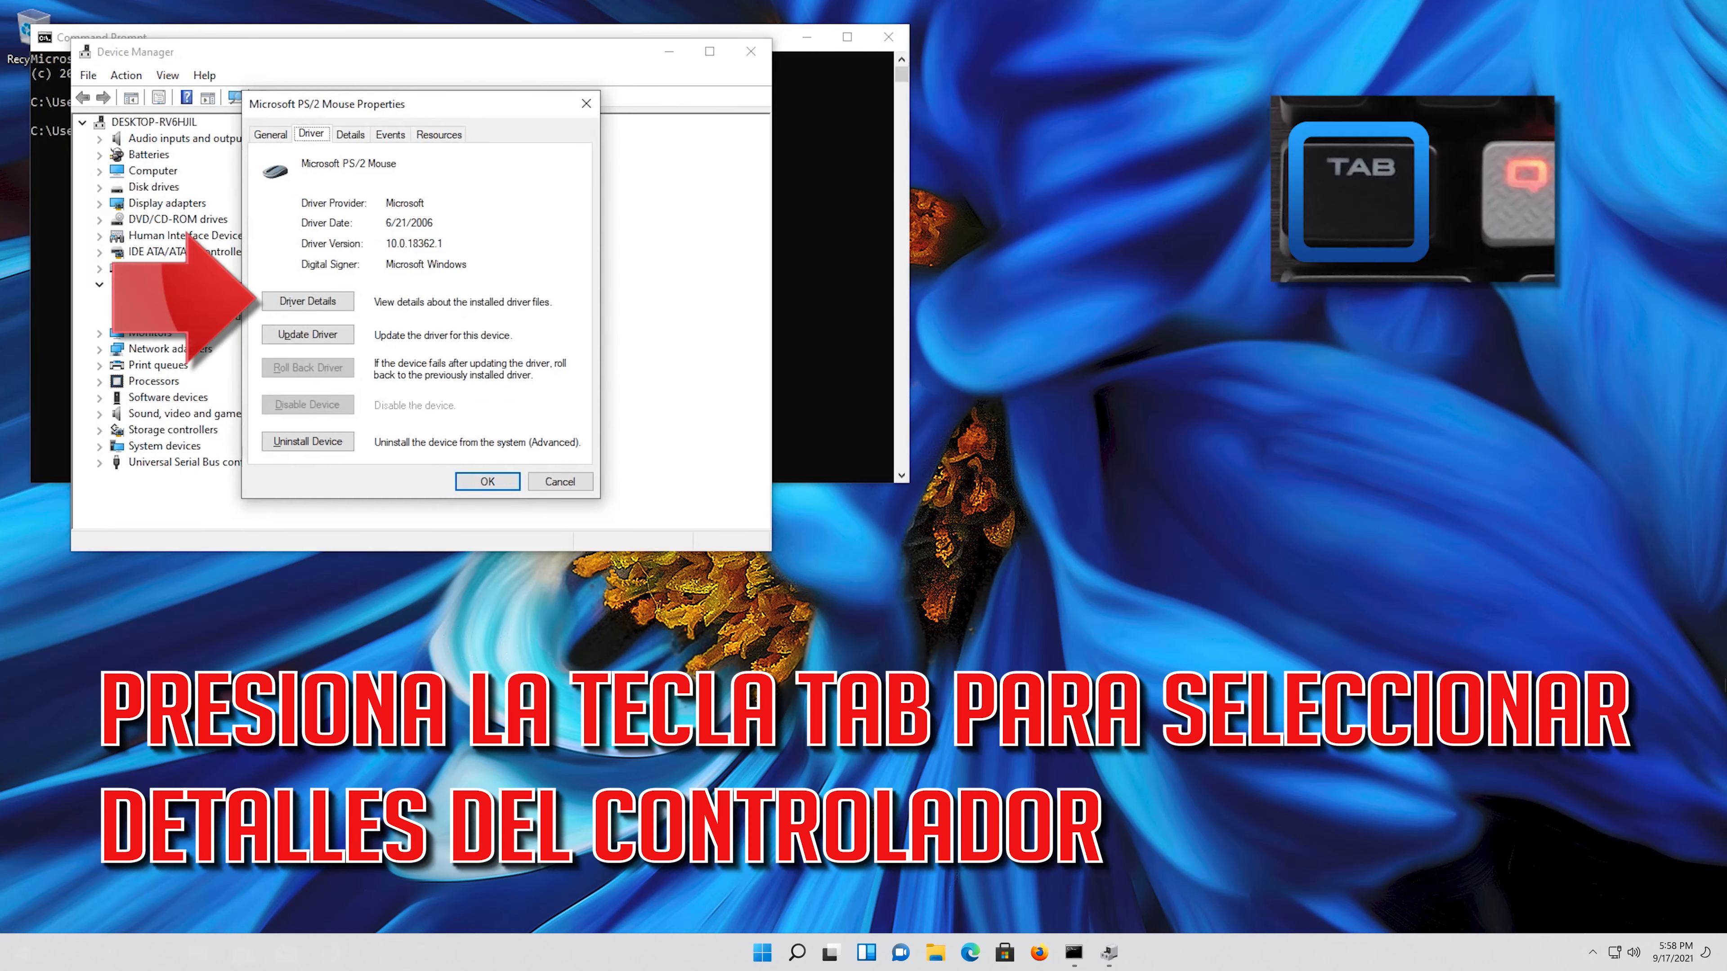
Step: Update the mouse driver by searching automatically for updated driver software
key("Tab")
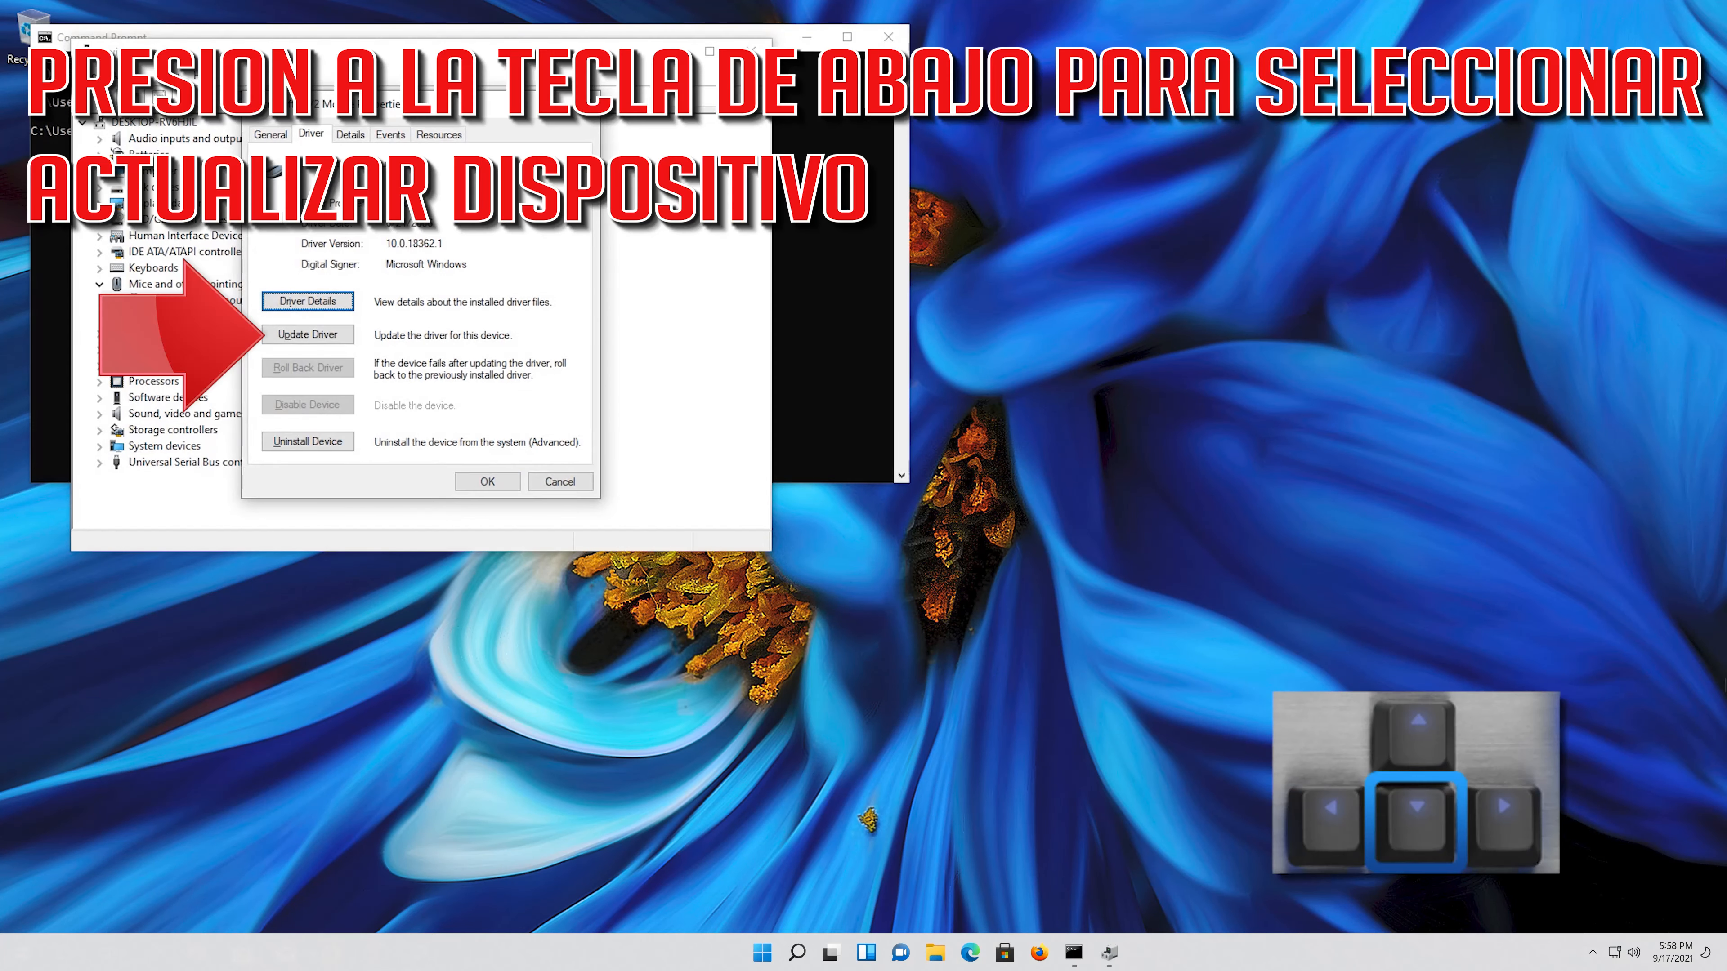
key("Down")
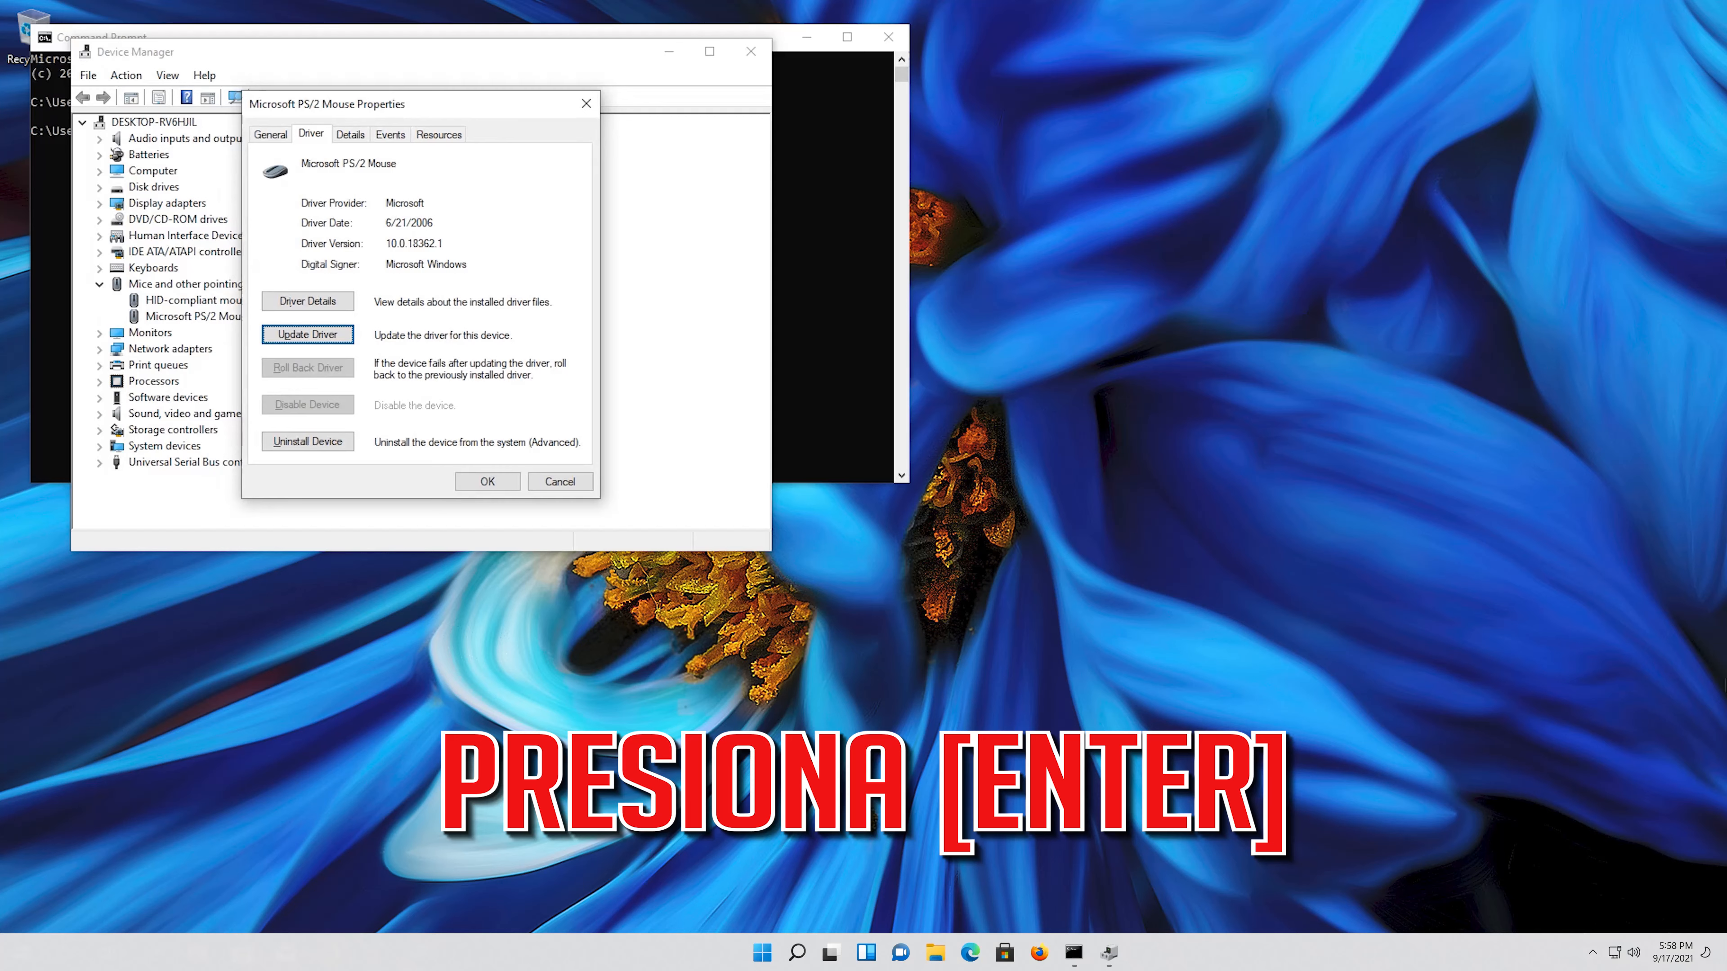
key("Return")
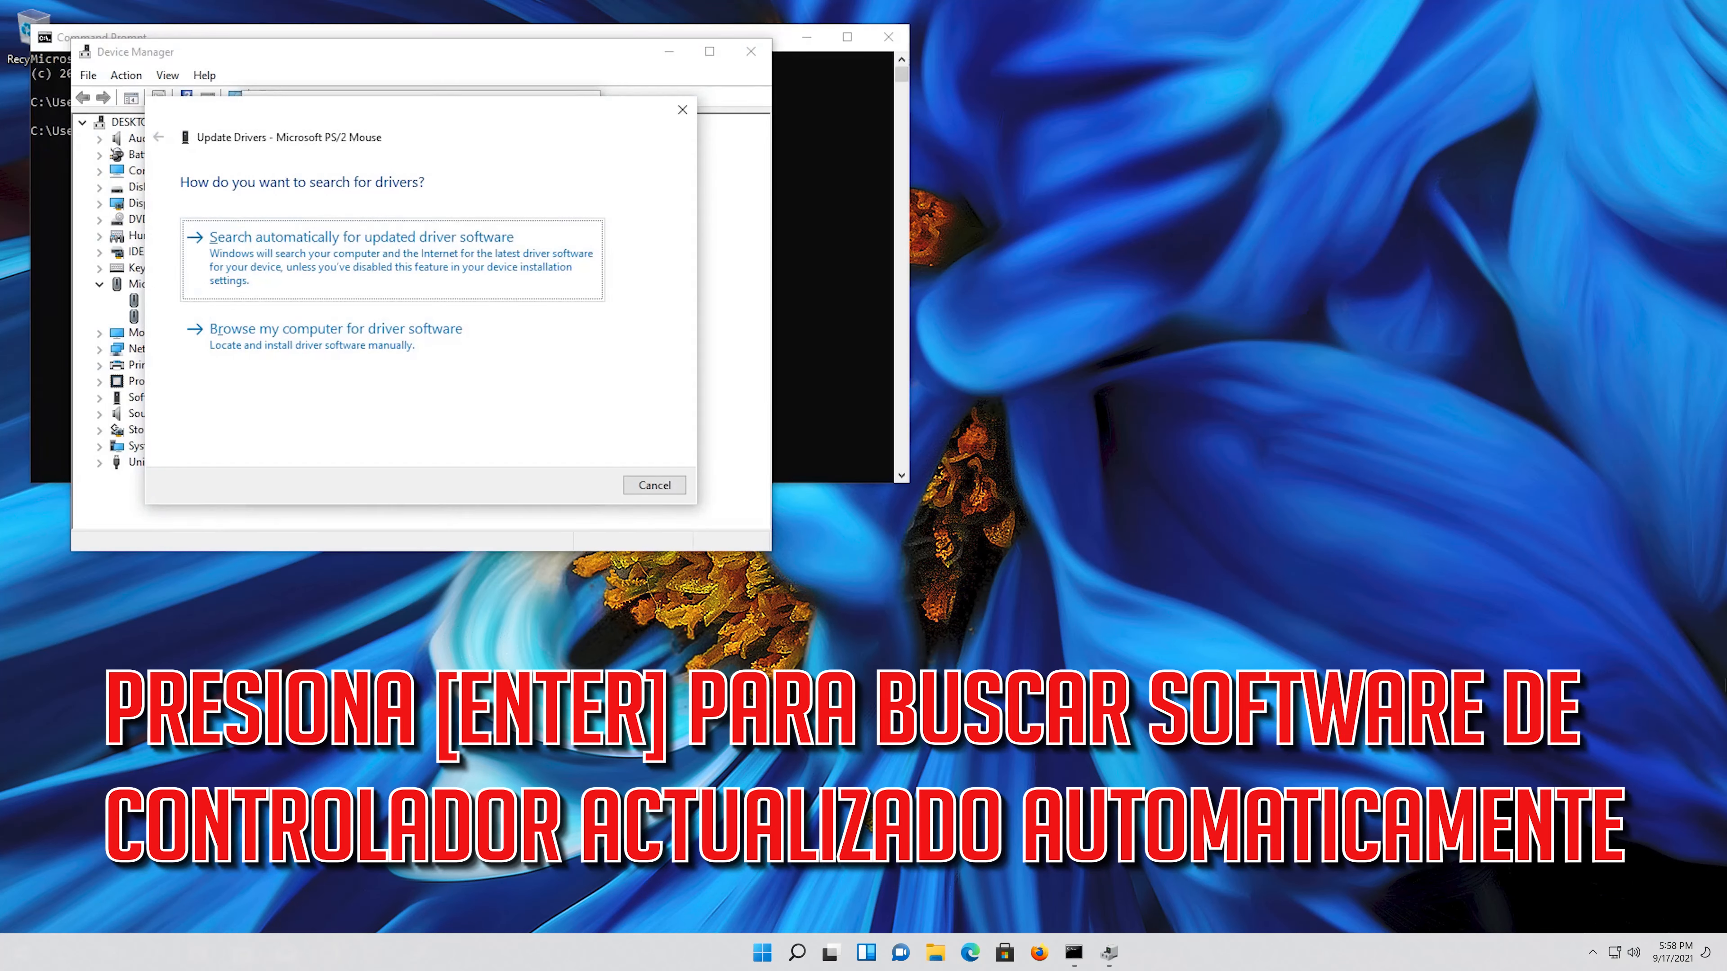
key("Return")
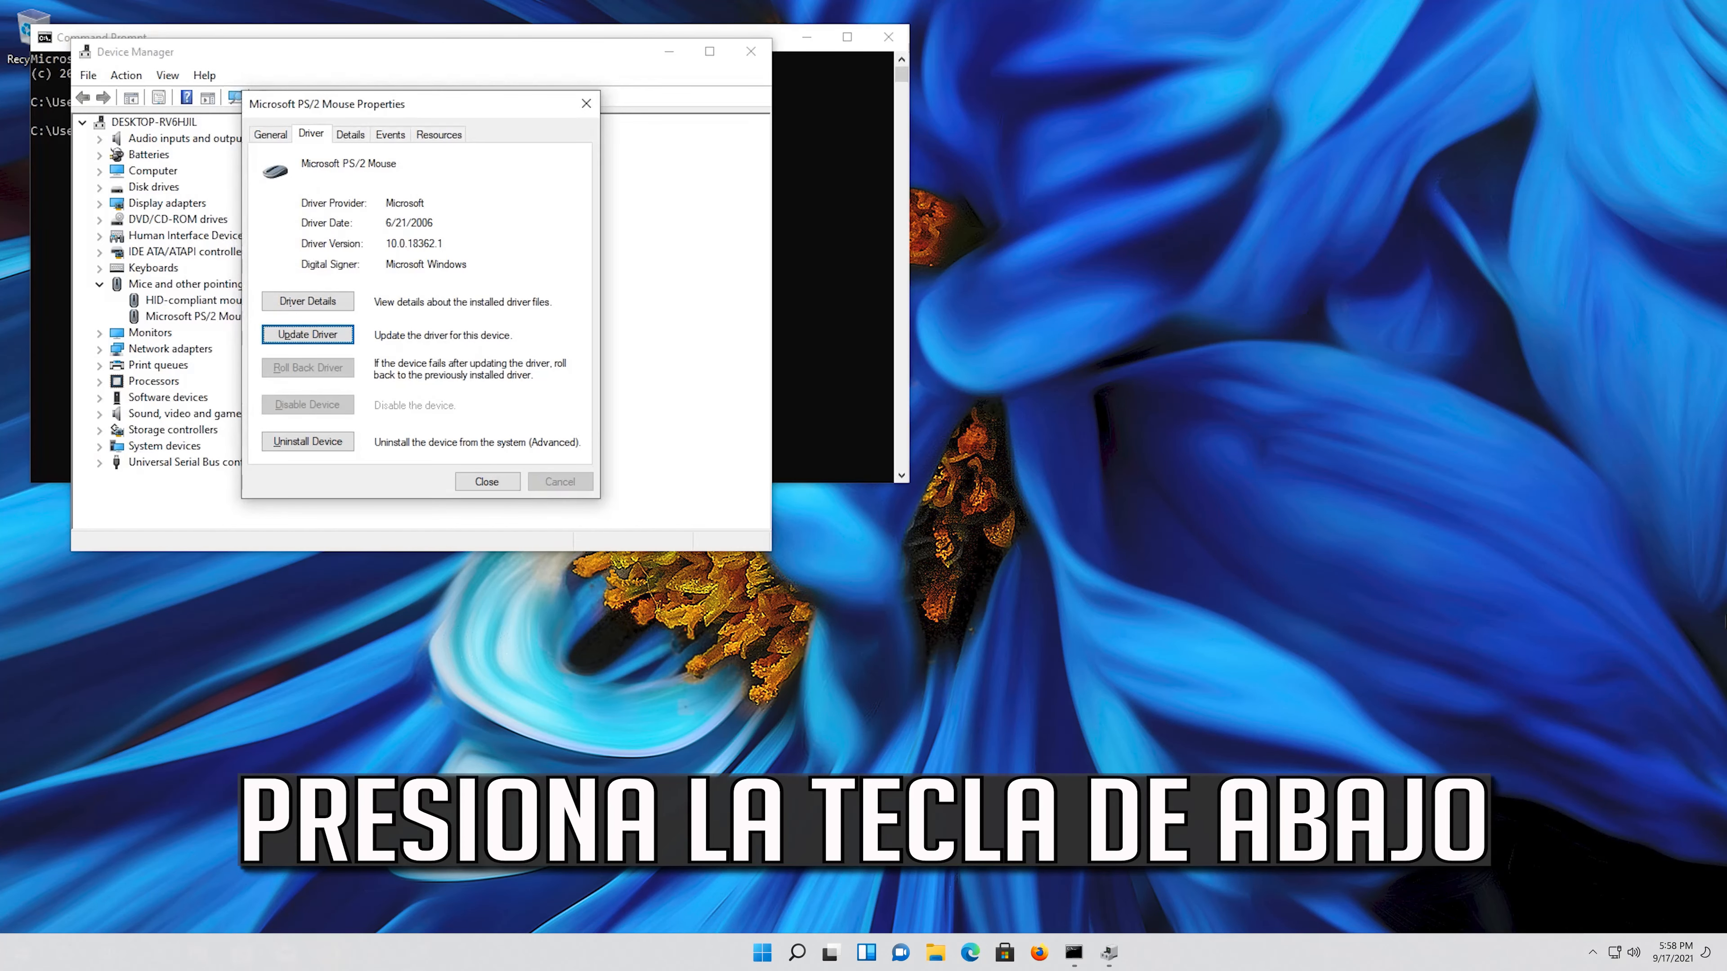
Step: Restart the driver update, browse the computer for driver software and choose to pick from the list of available drivers
key("Return")
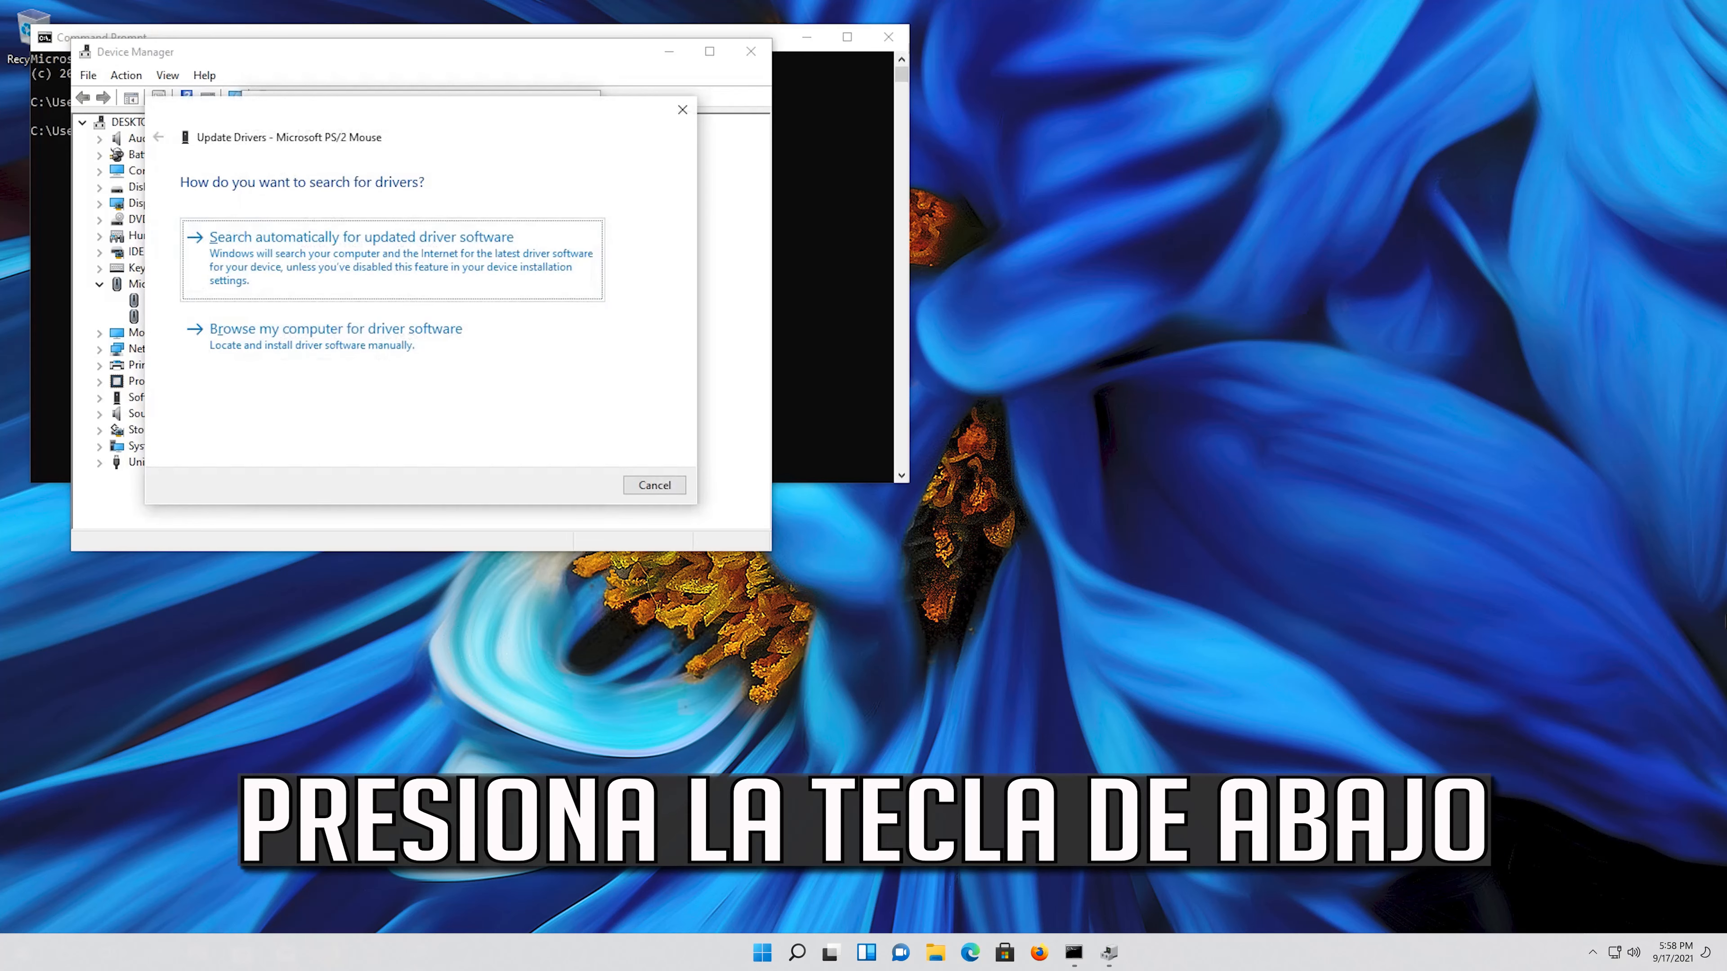
key("Down")
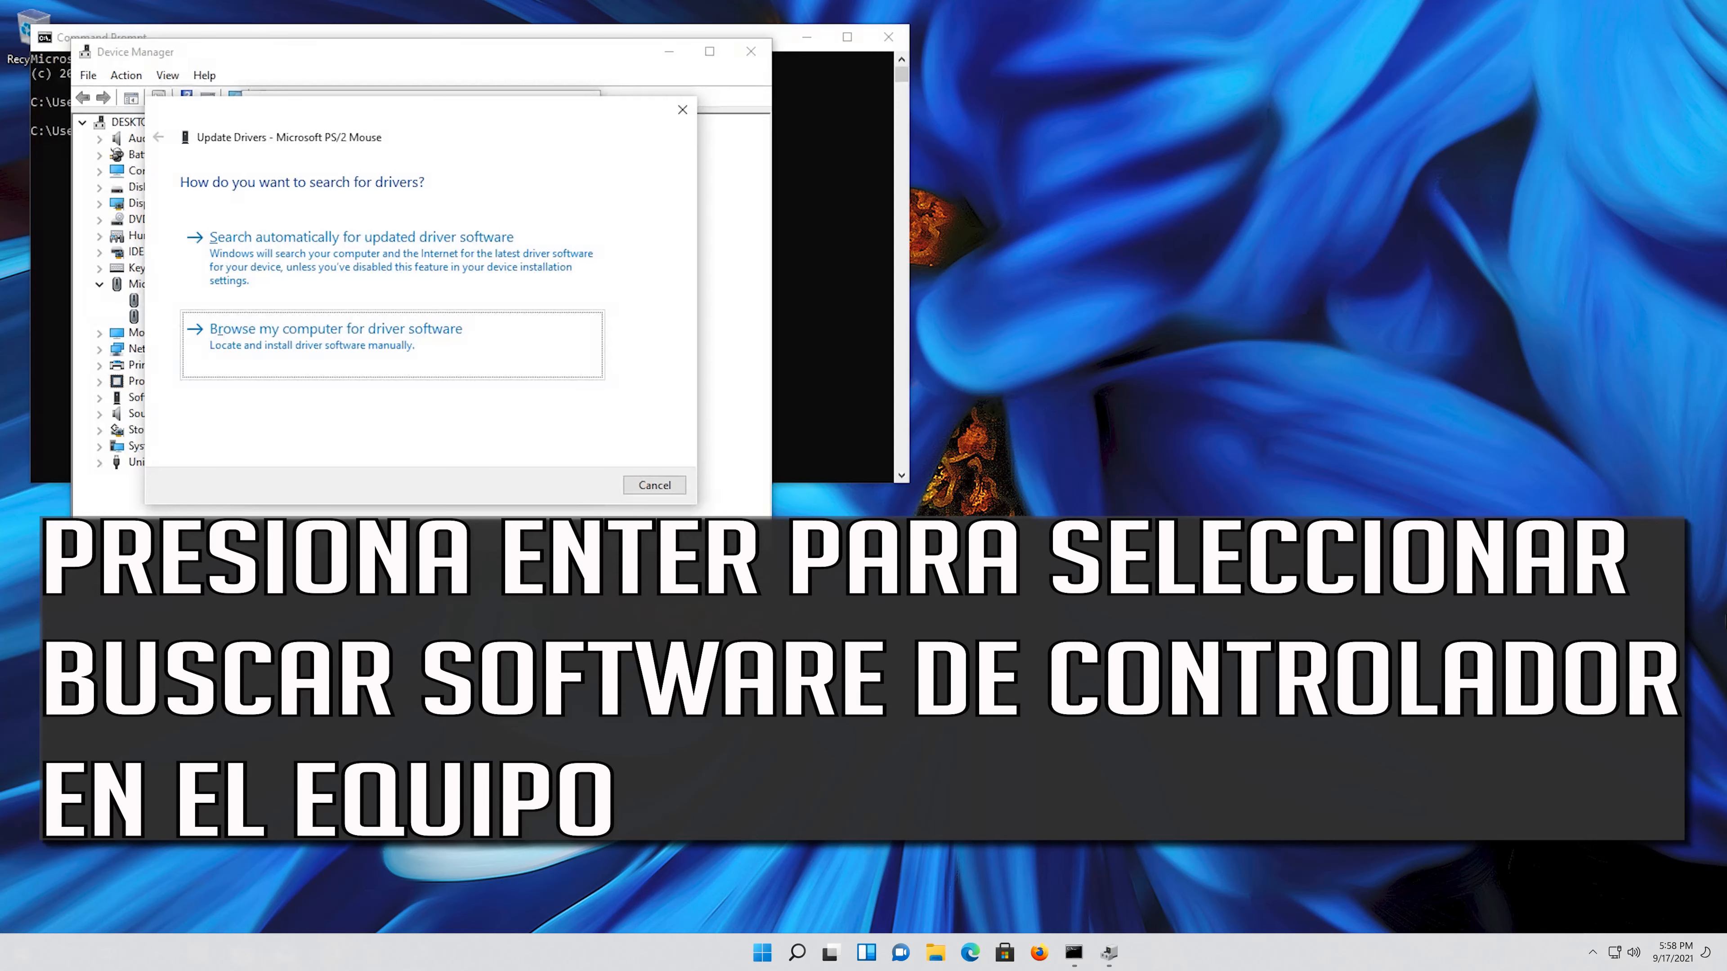
key("Return")
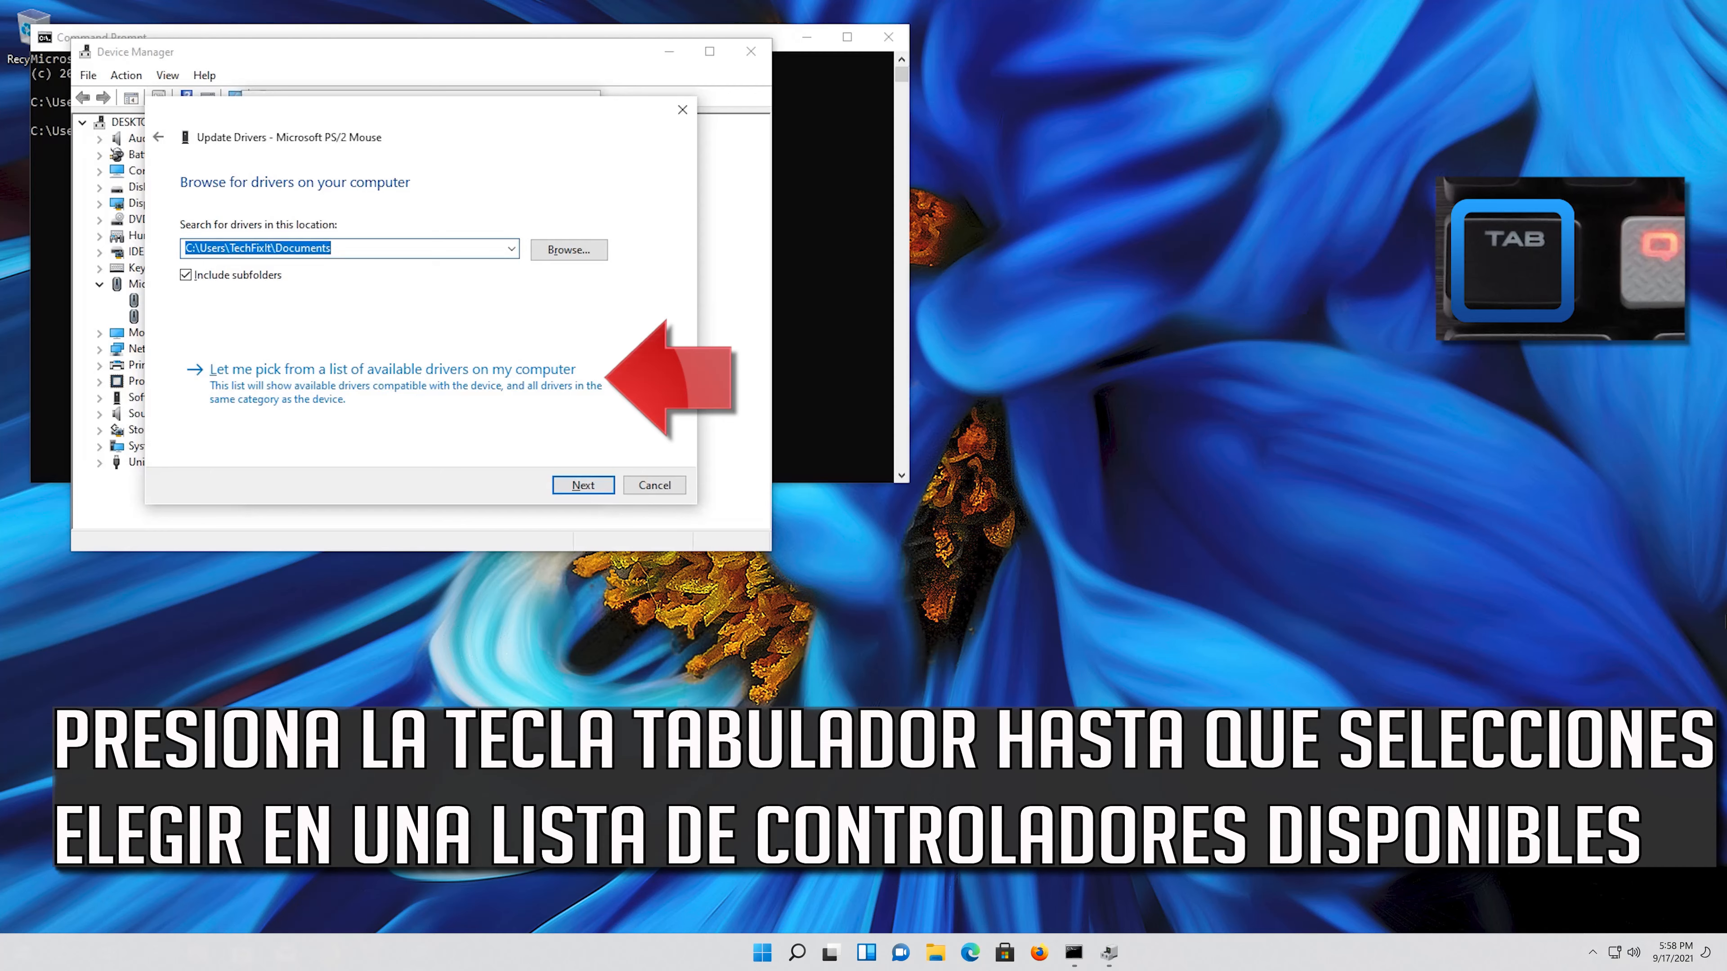
key("Tab")
key("Tab")
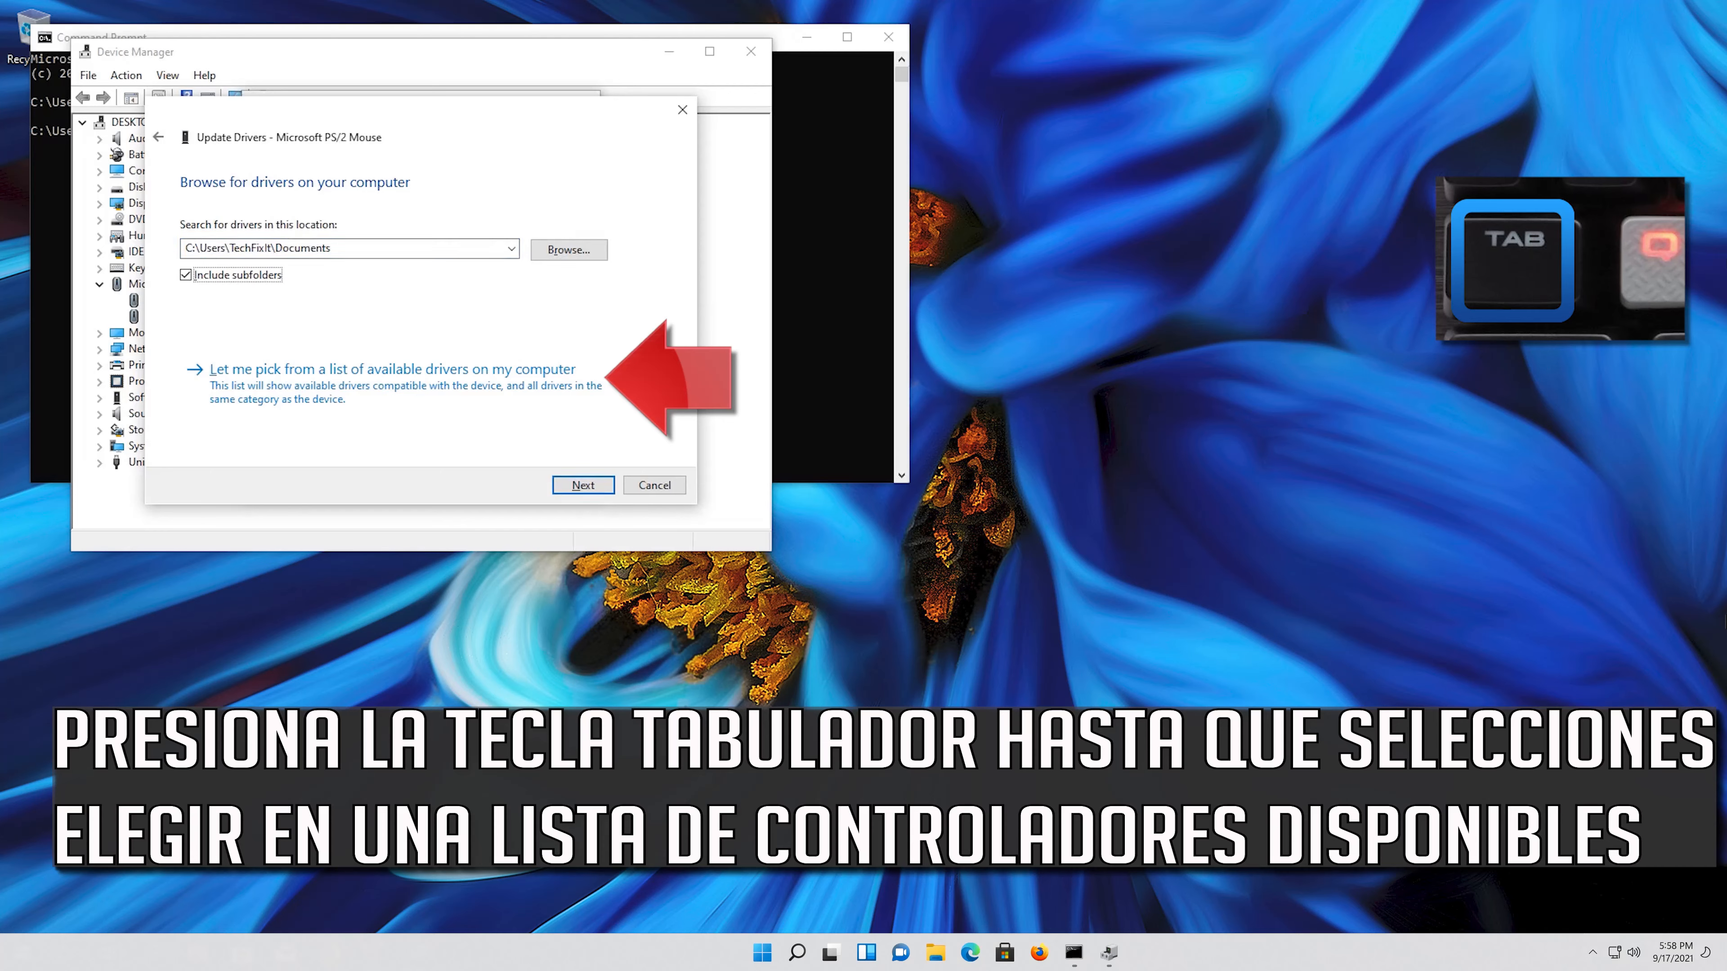
key("Tab")
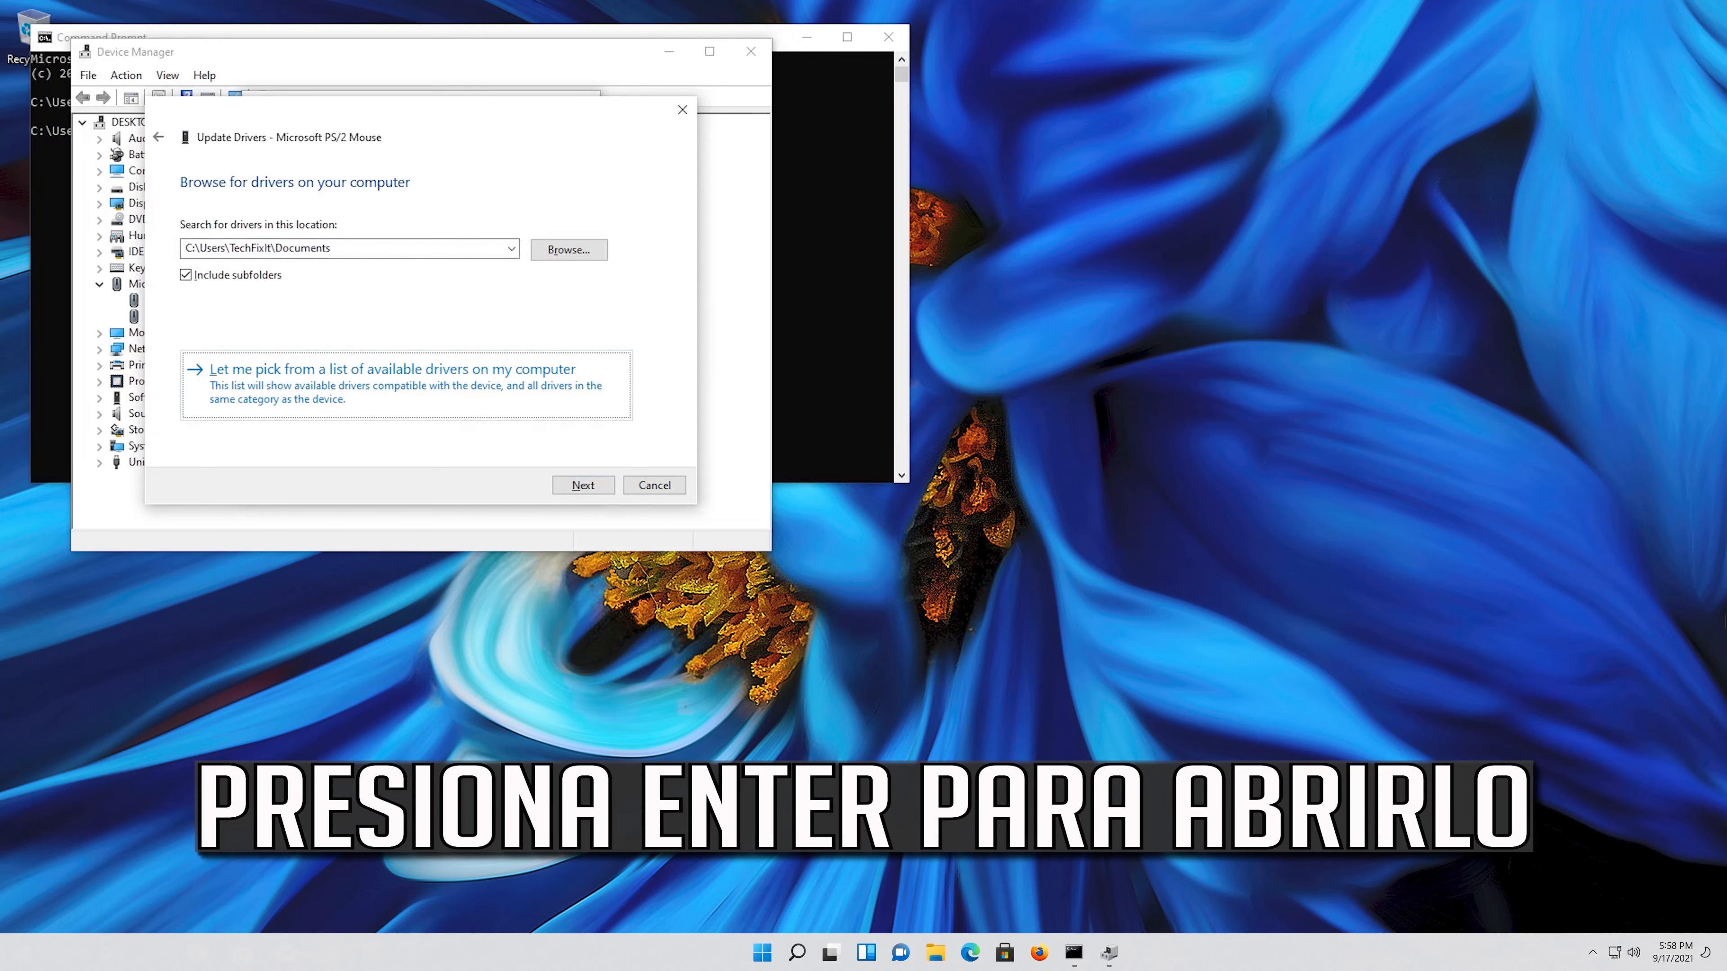
key("Return")
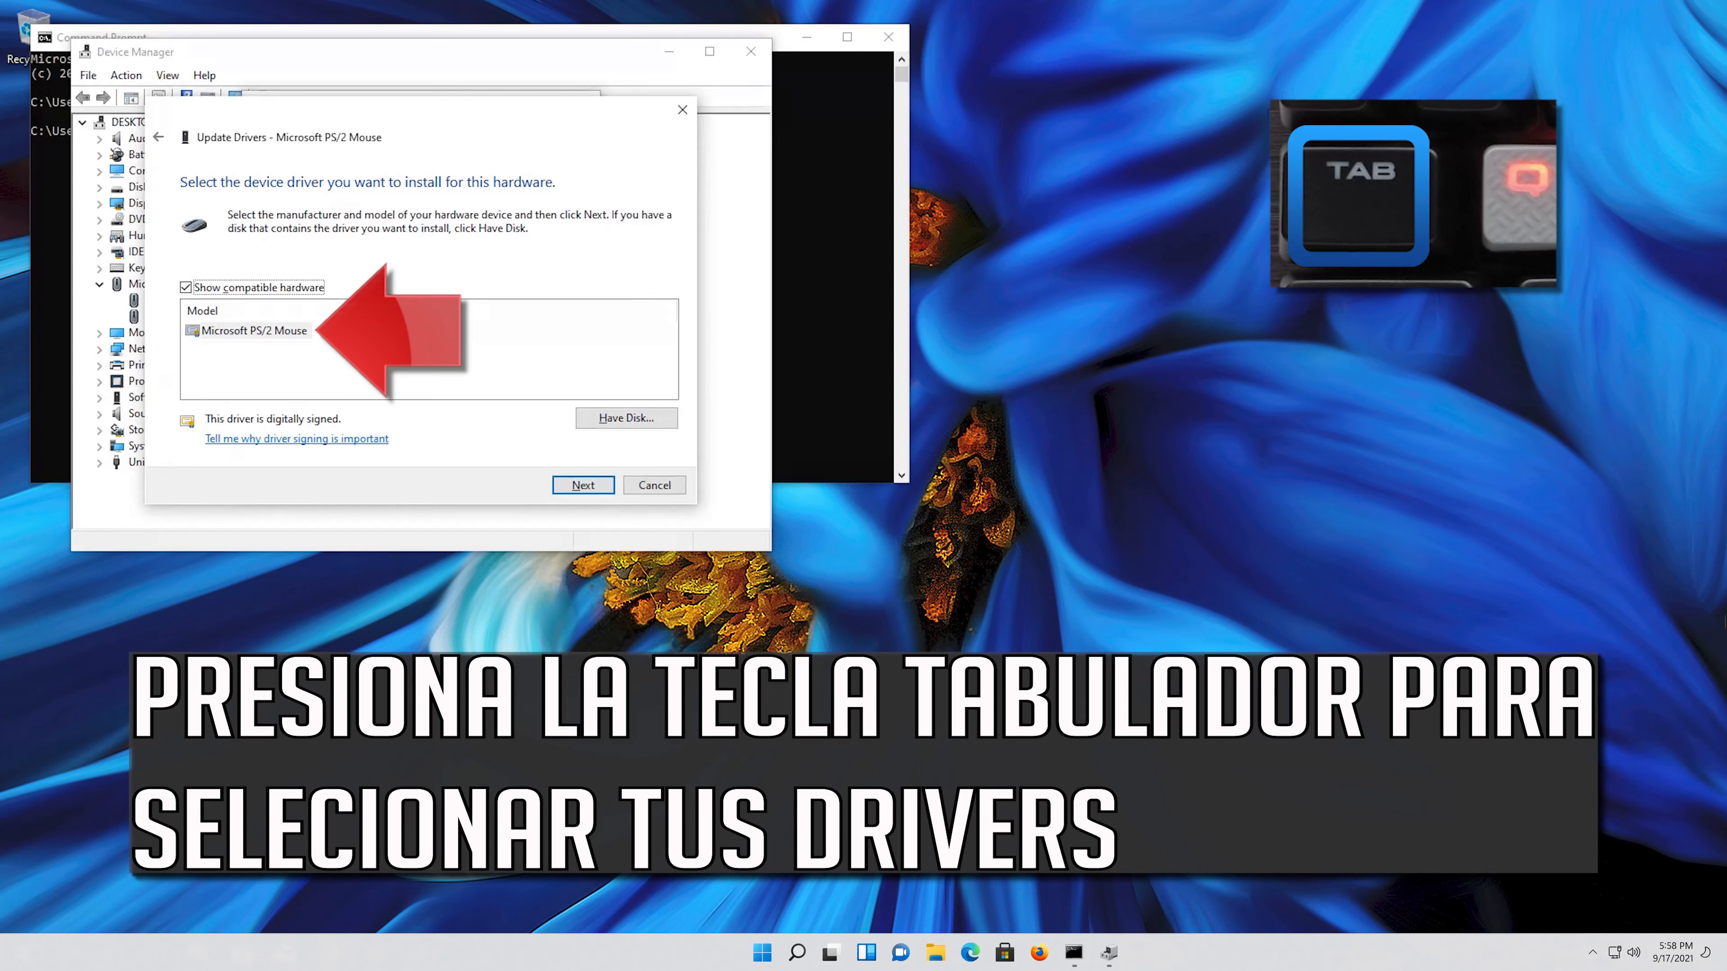
Step: Select the Microsoft PS/2 Mouse model among the compatible hardware and install its driver
key("Tab")
key("Tab")
key("Tab")
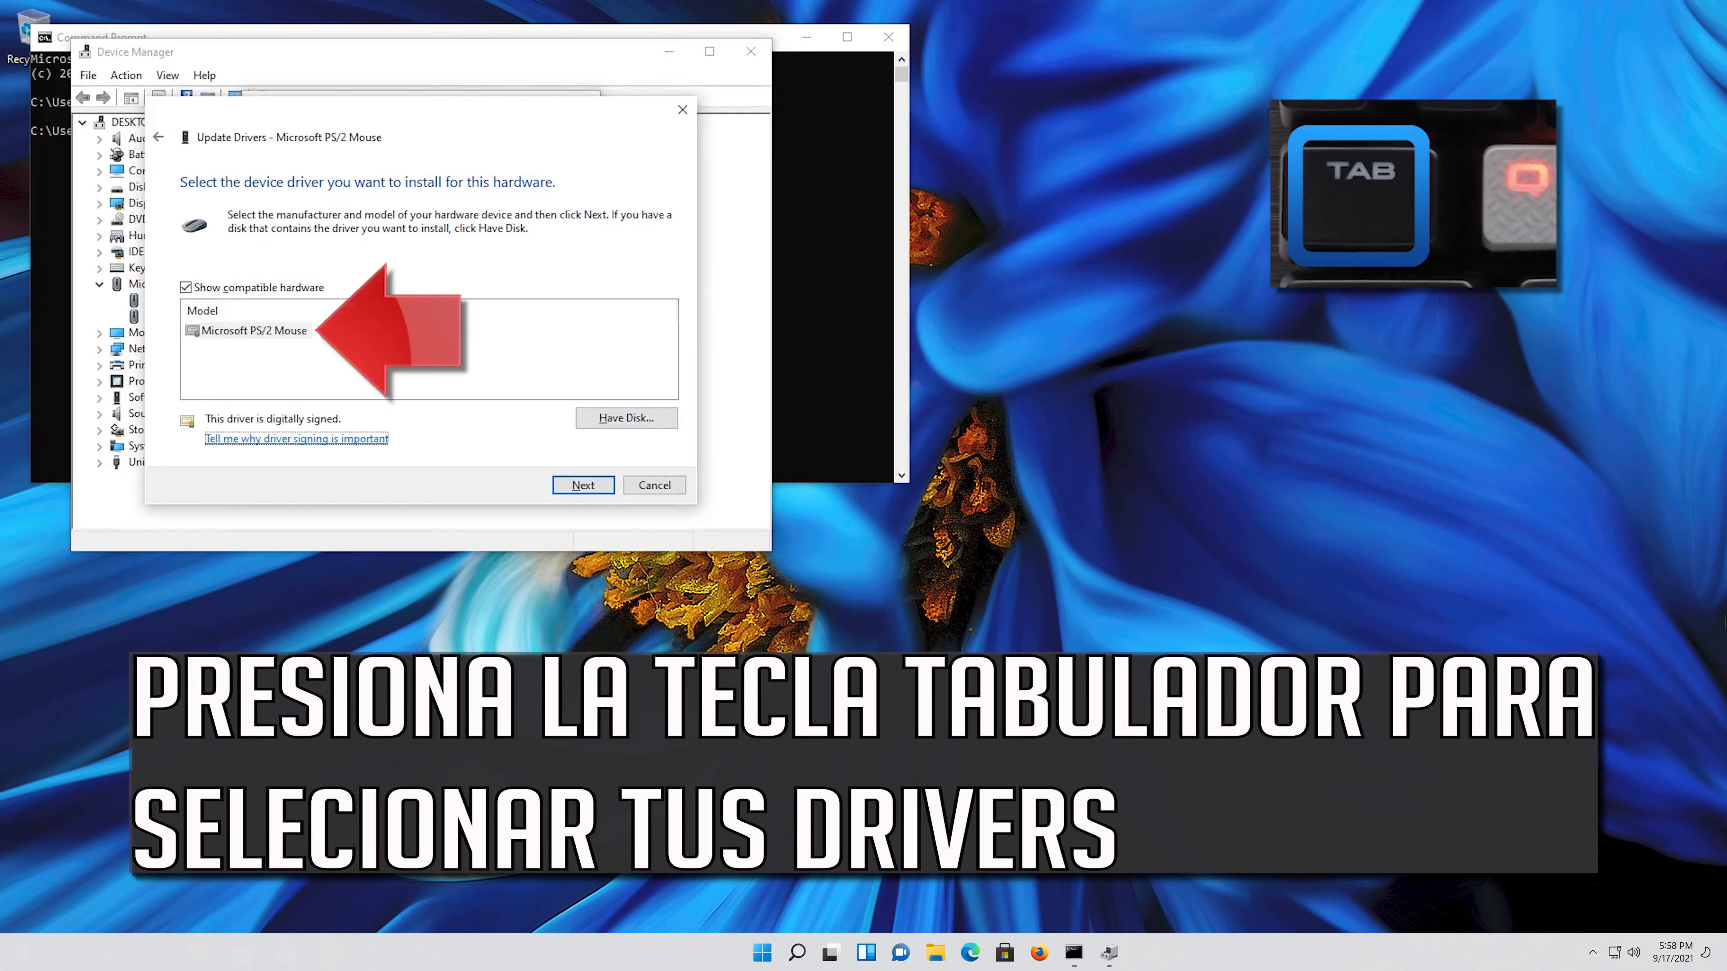
key("Tab")
key("Tab")
key("Tab")
key("Tab")
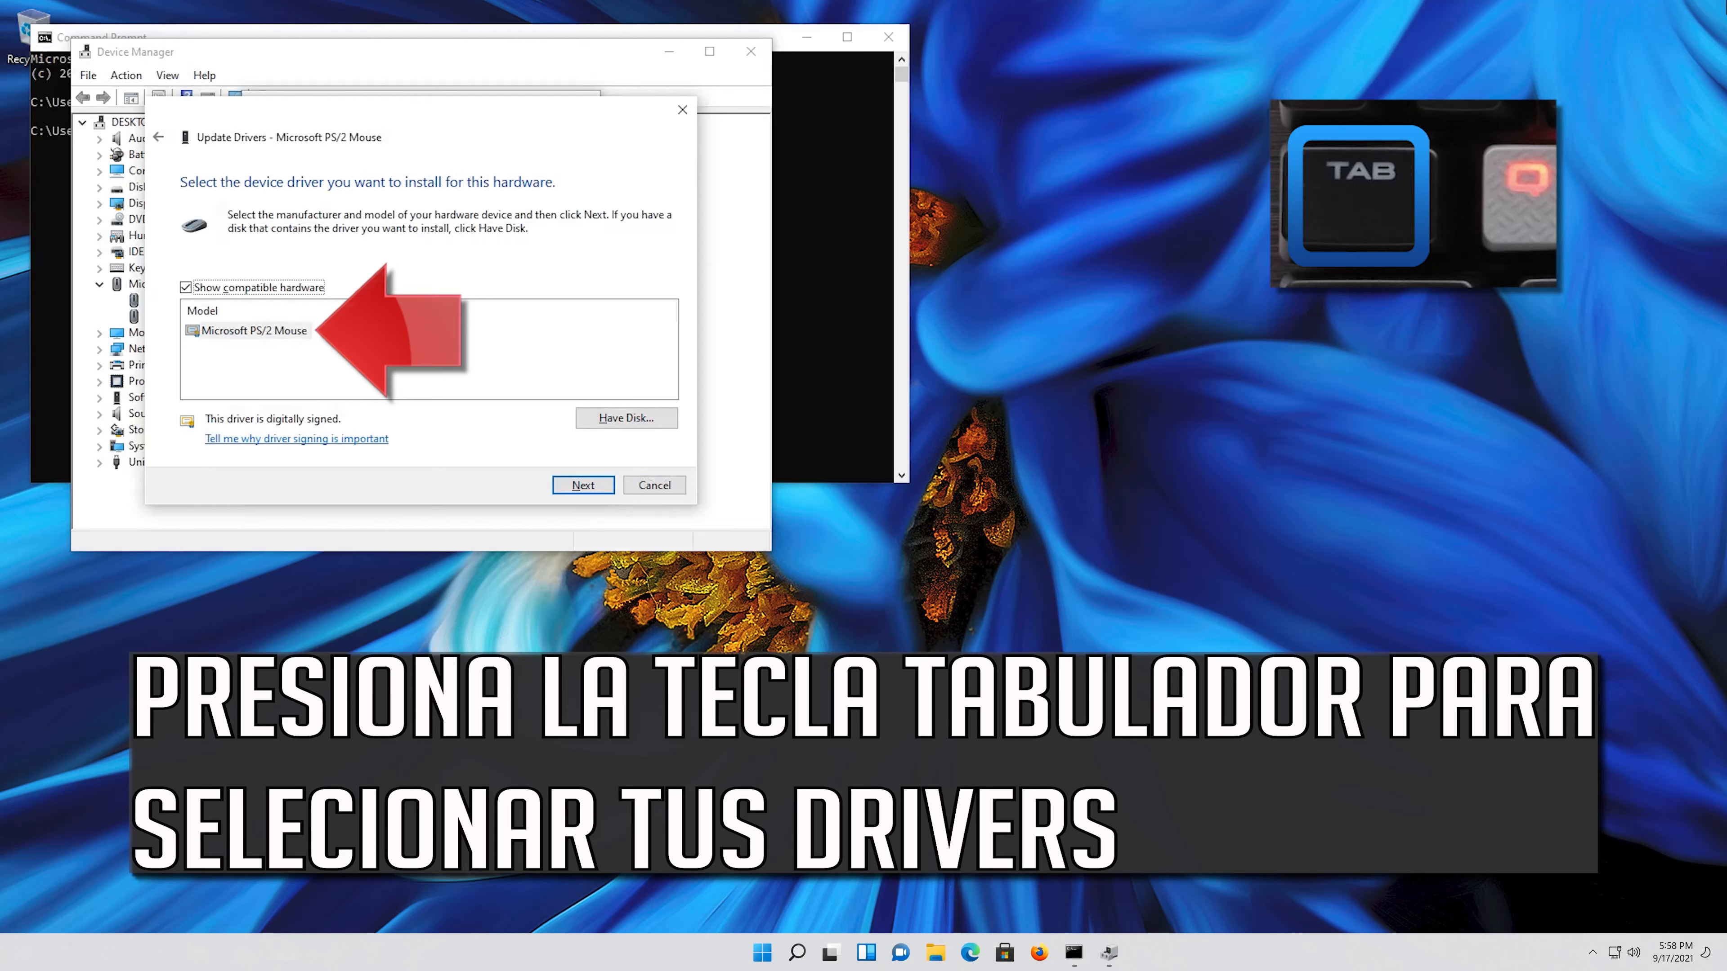
key("Tab")
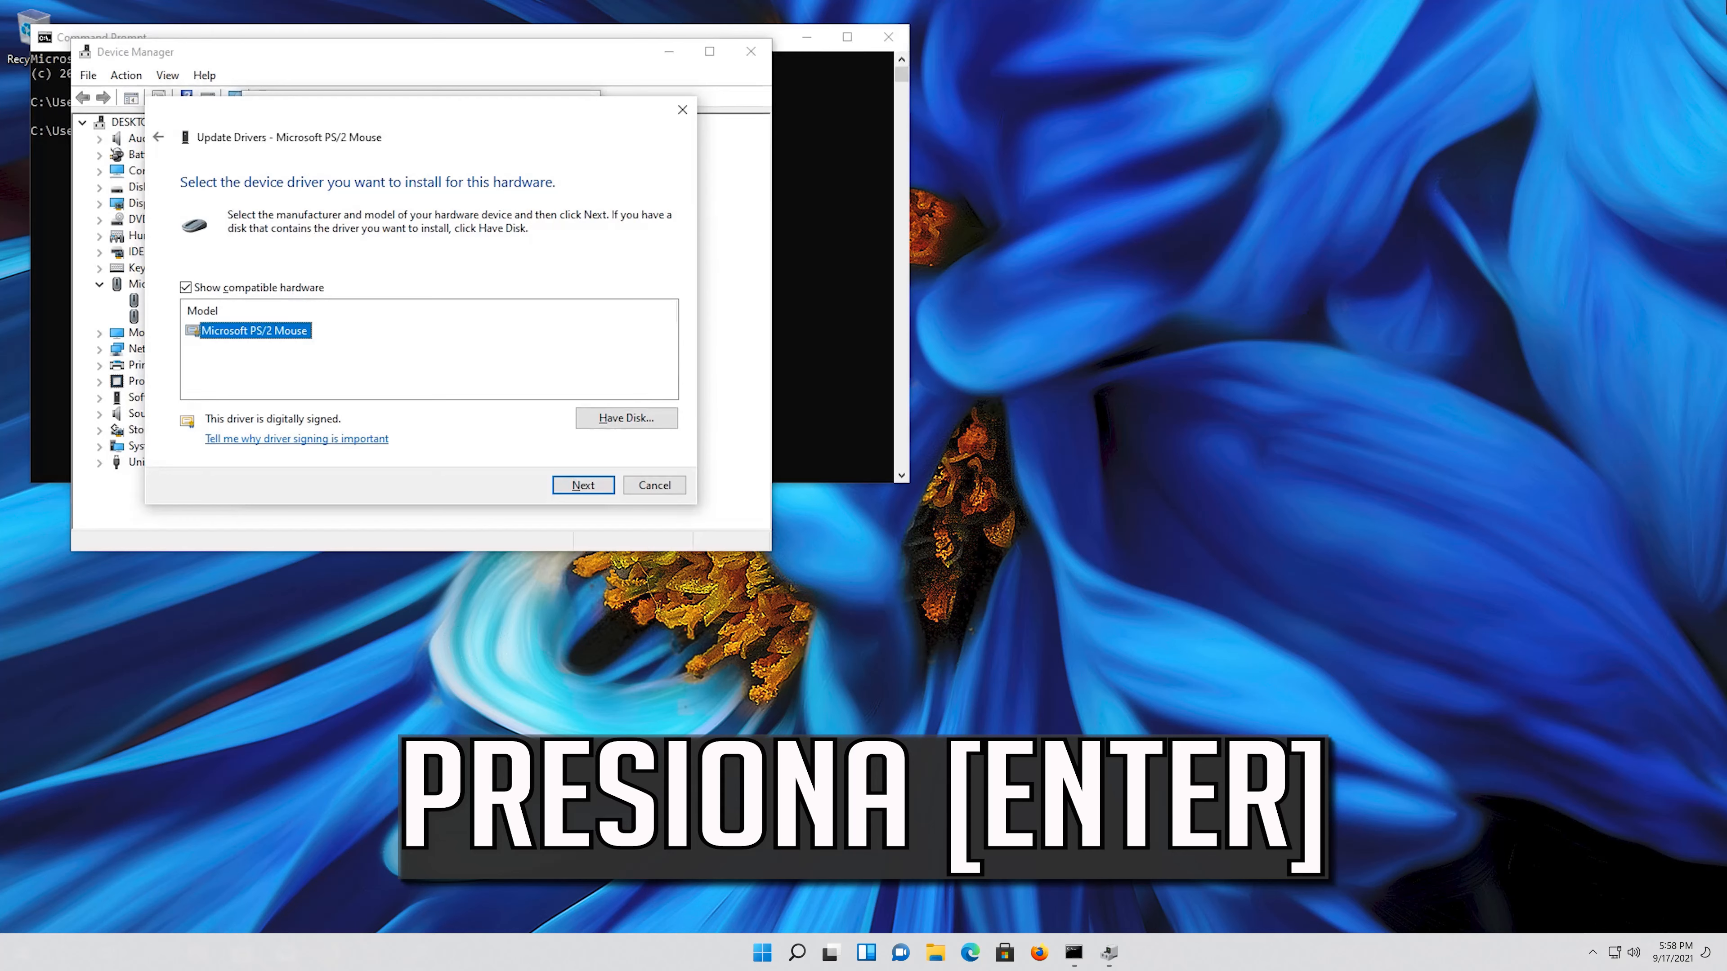
key("Return")
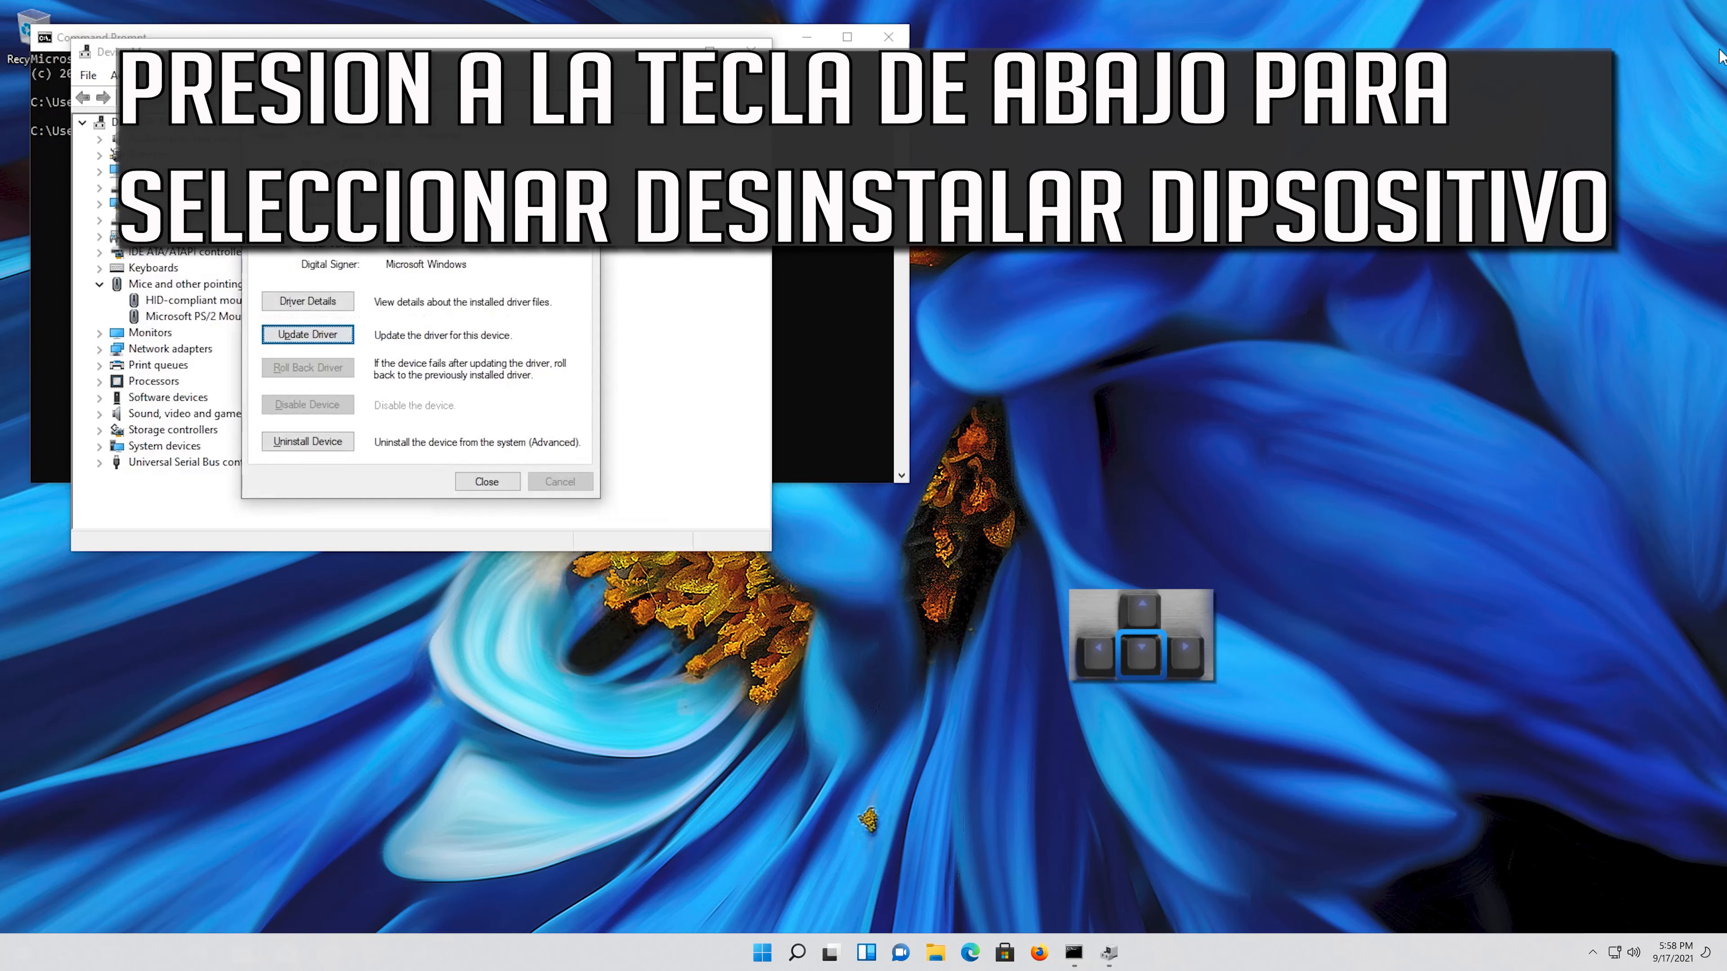
Step: Uninstall the Microsoft PS/2 Mouse device and accept restarting the computer to finish the removal
key("Down")
key("Down")
key("Down")
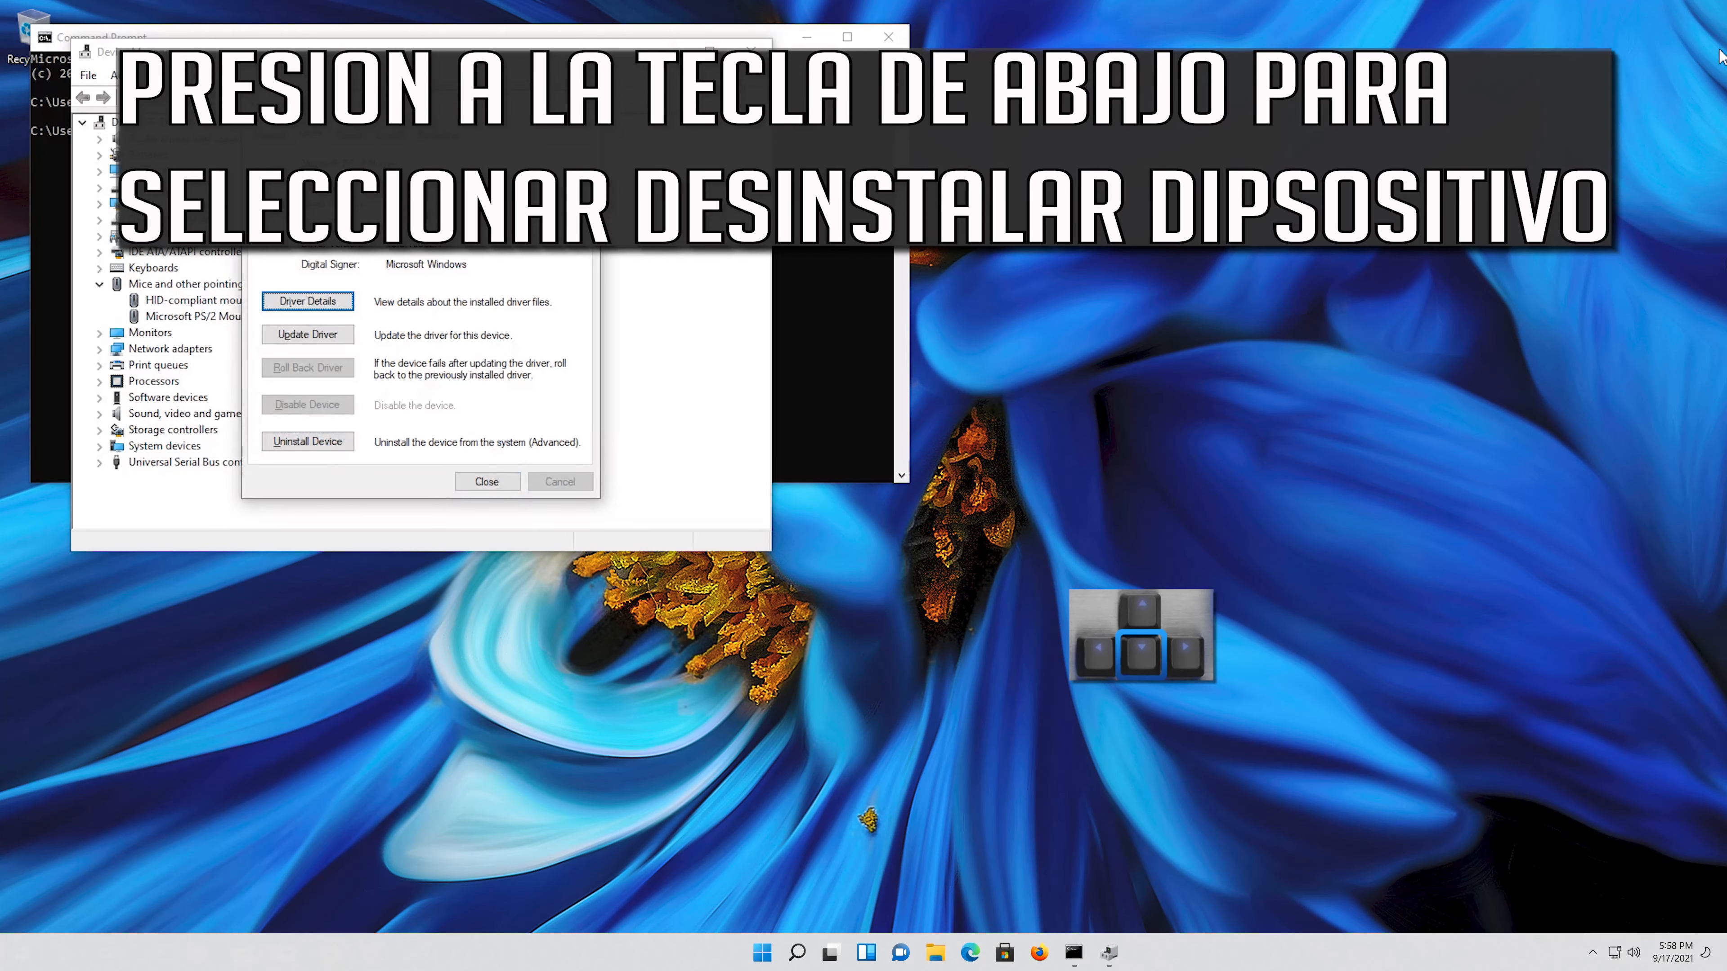
key("Down")
key("Down")
key("Return")
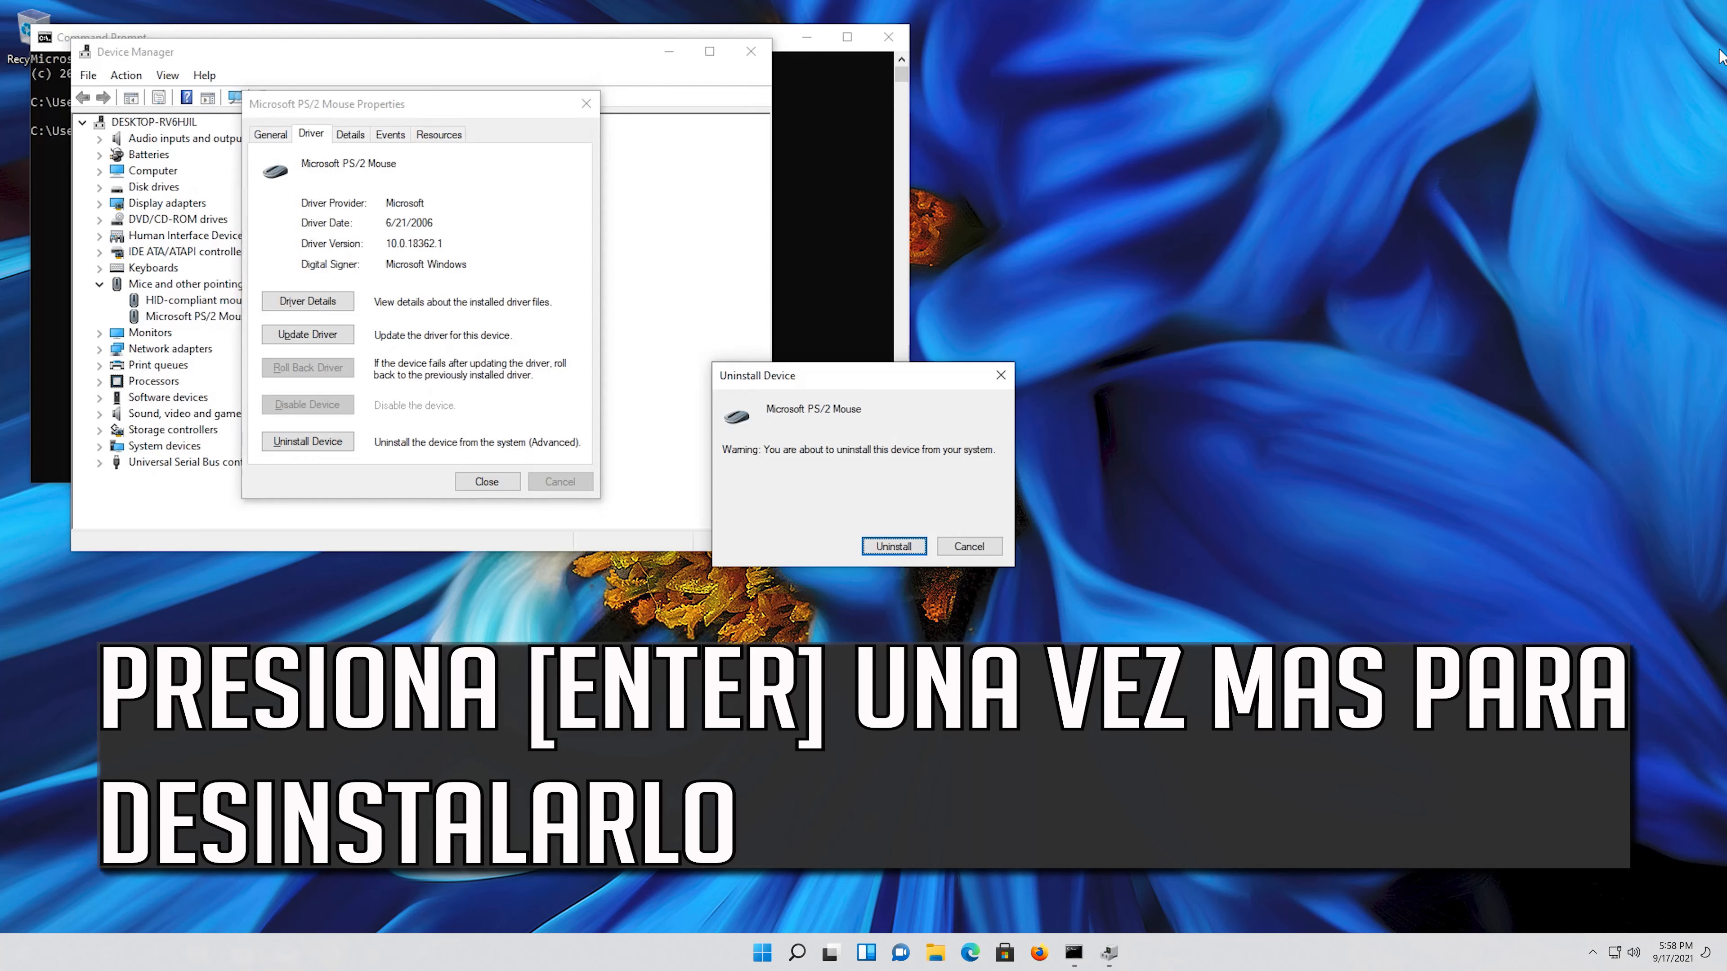
key("Return")
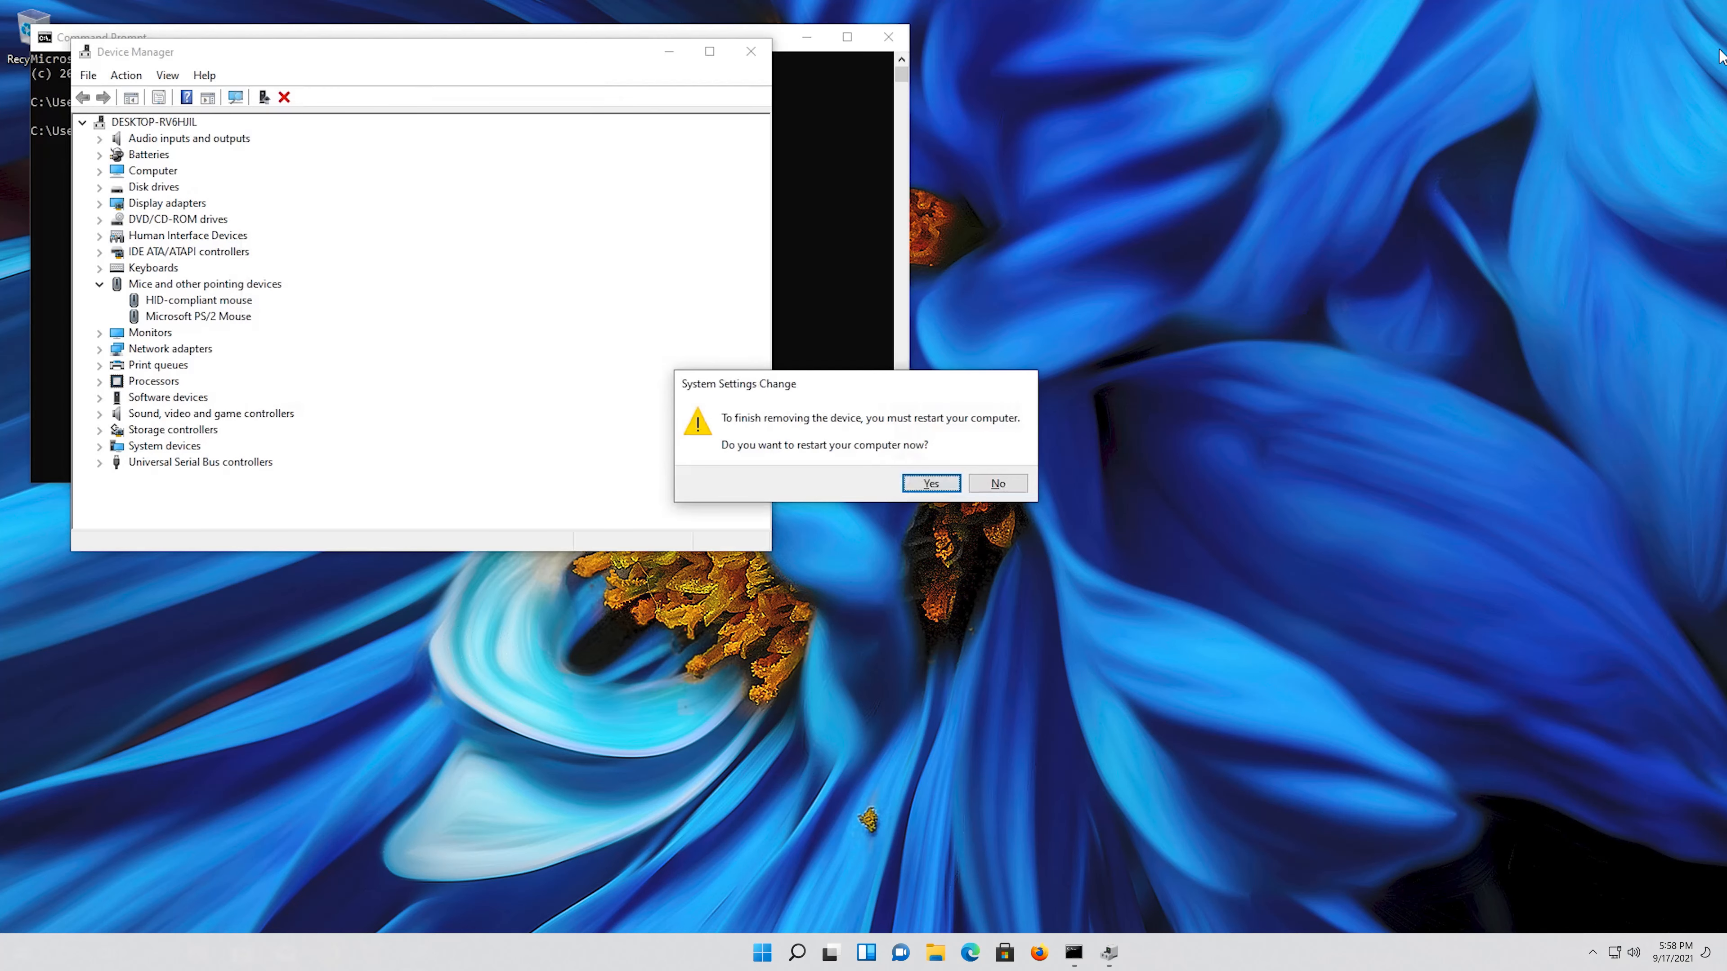
key("Return")
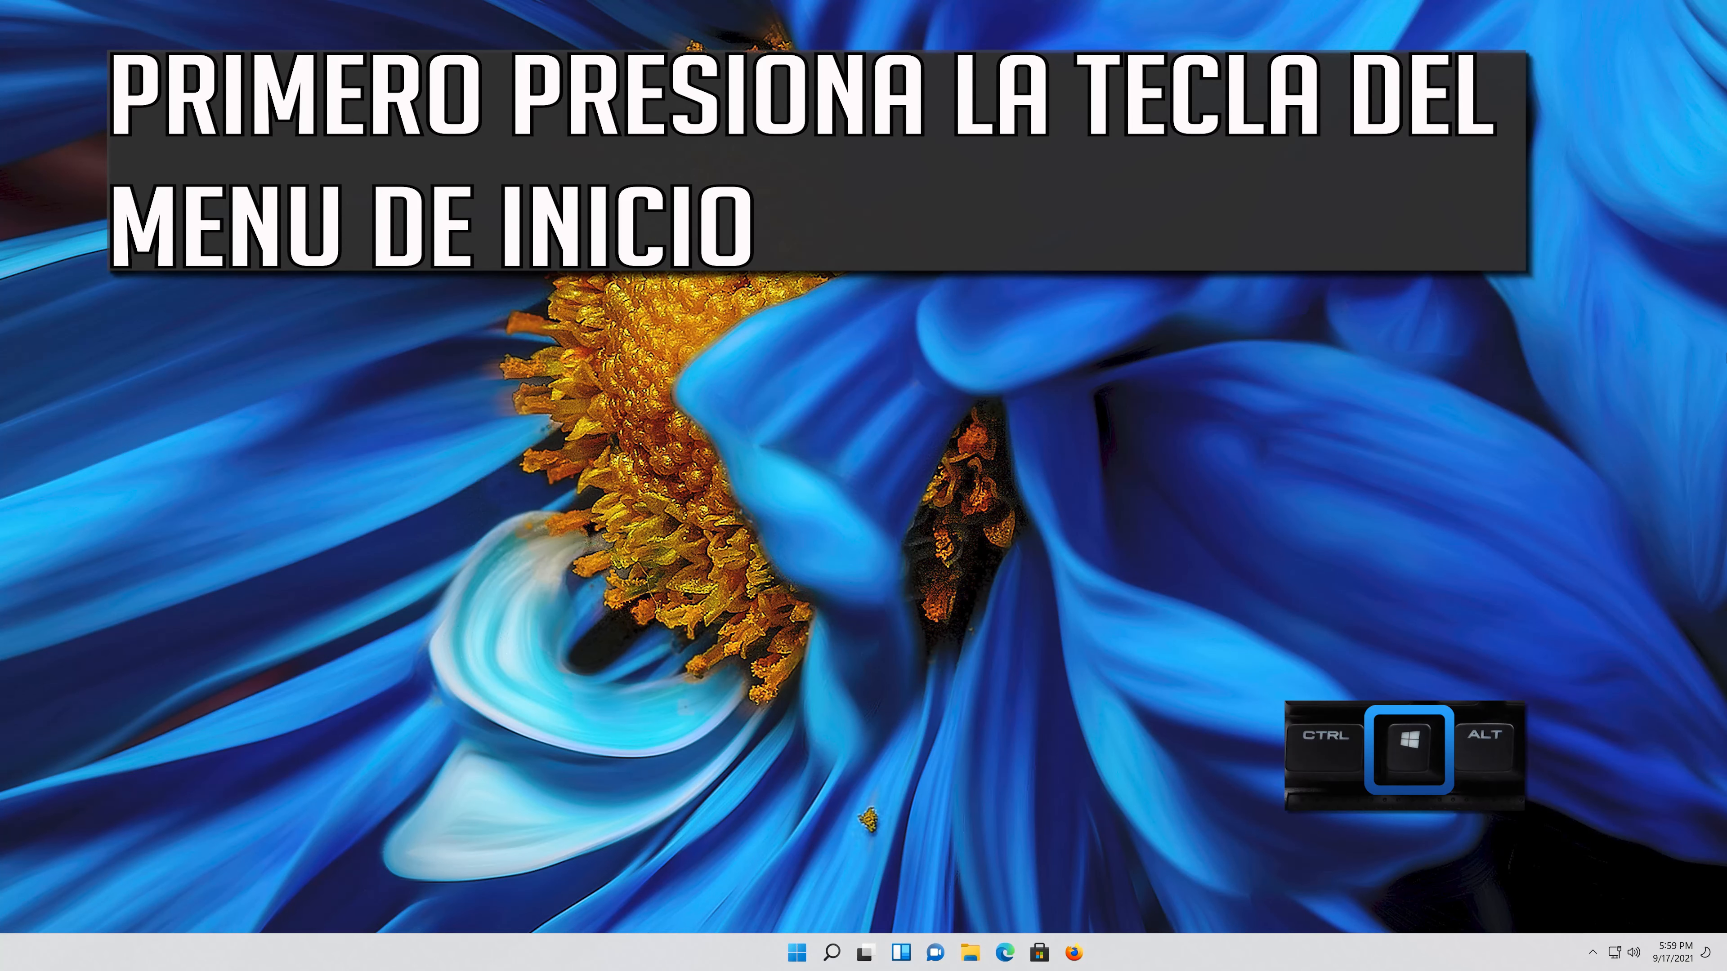
Step: Search for regedit, open Registry Editor and allow it to make changes to the device
key("super")
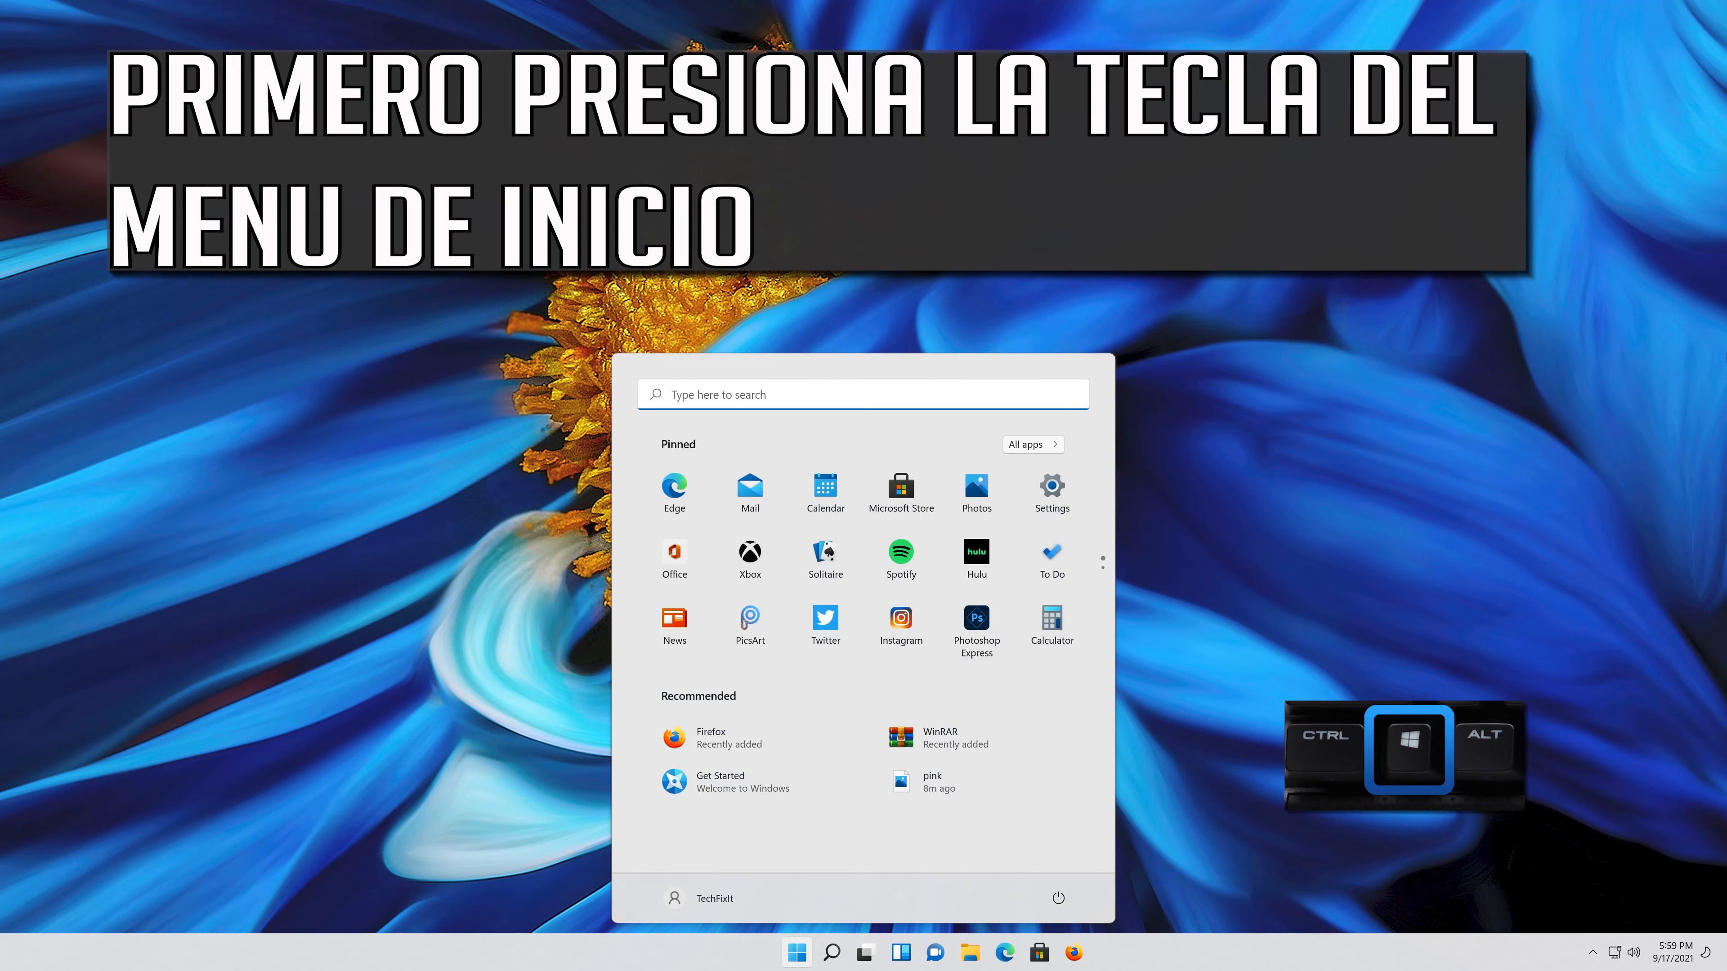
type("regedit")
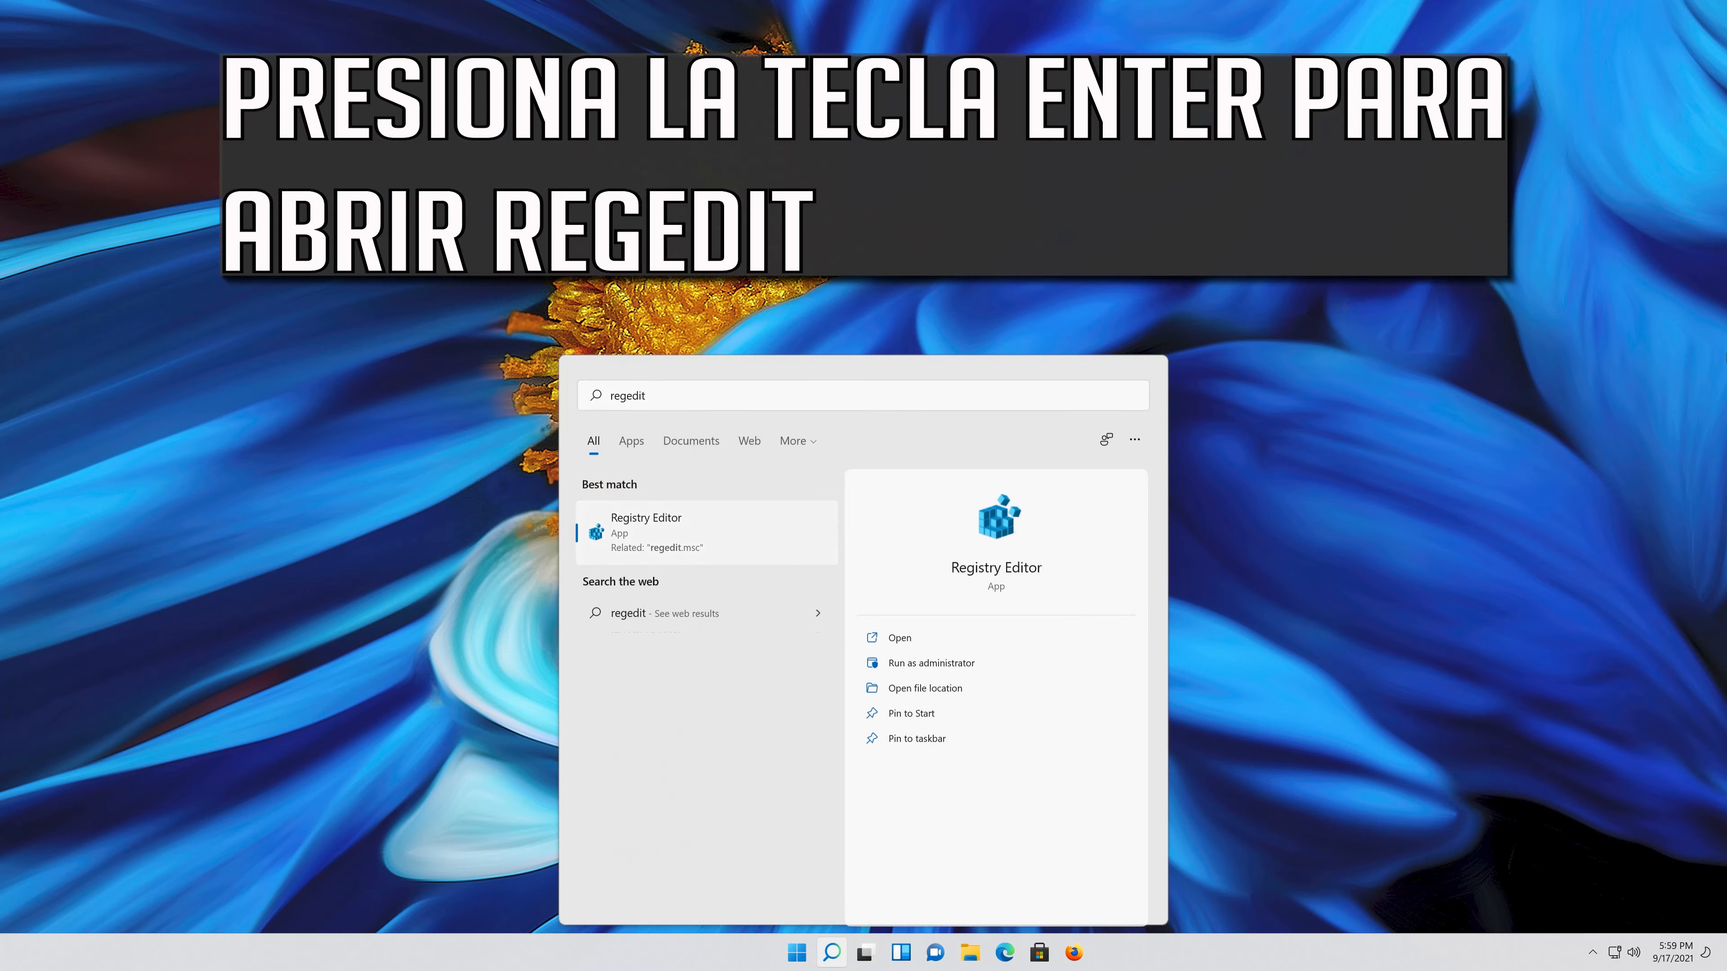
key("Return")
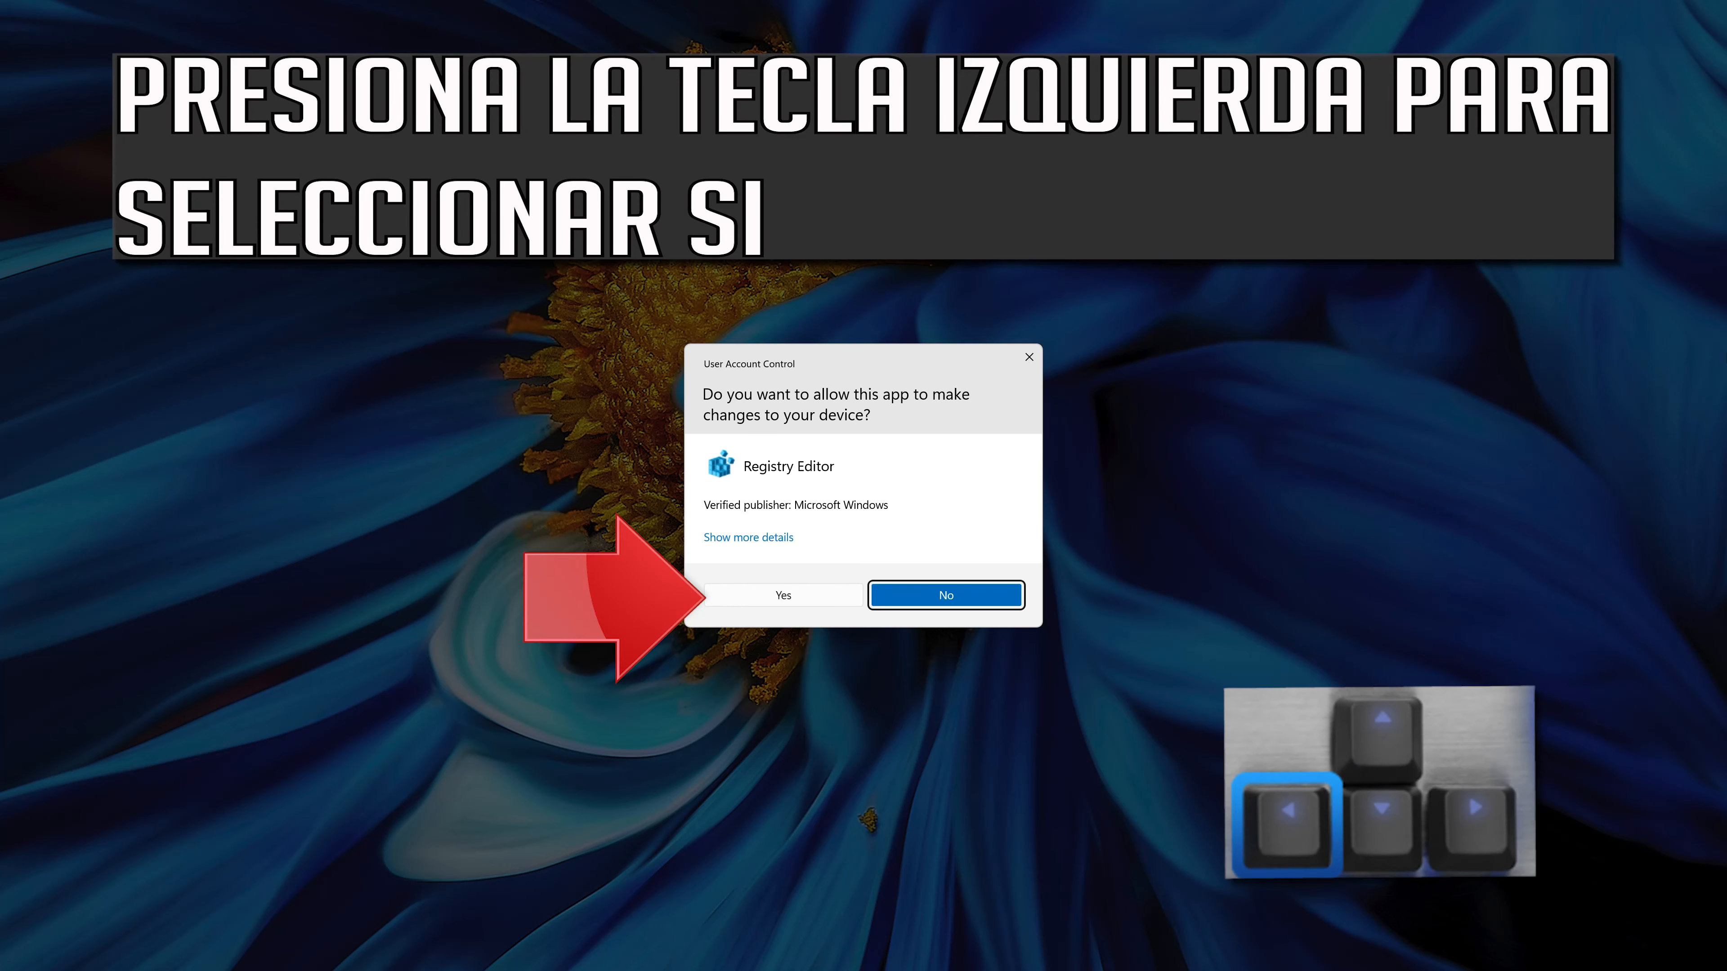
key("Left")
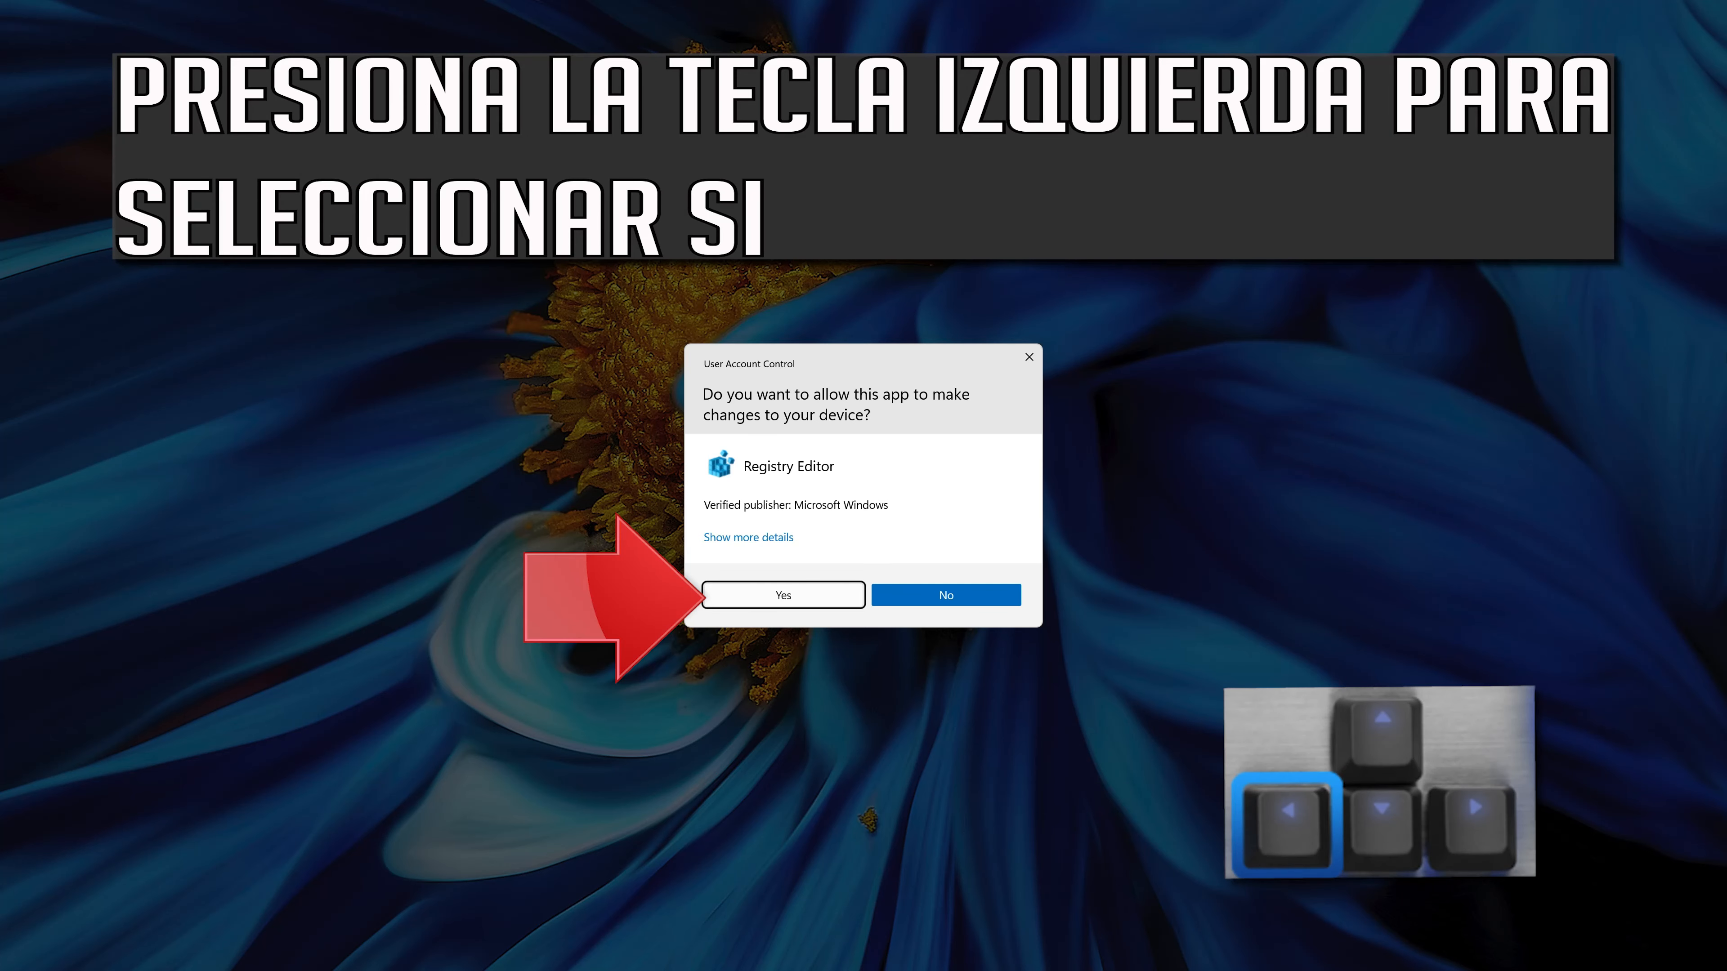
key("Return")
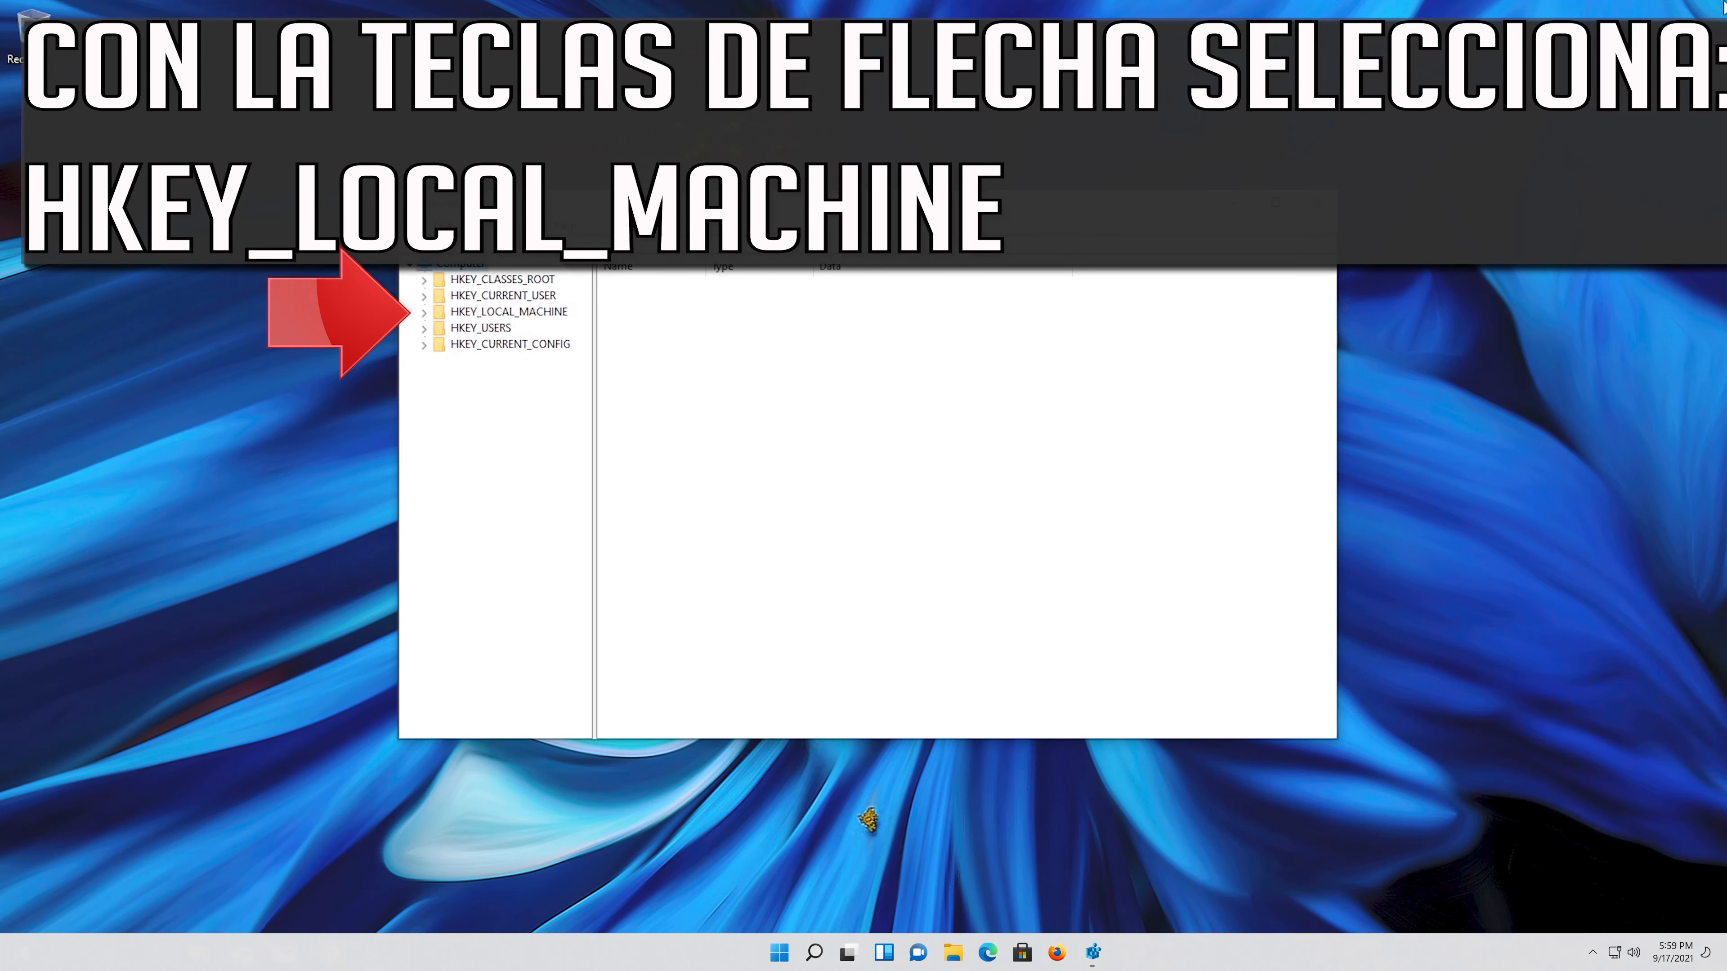
Step: Select and expand the HKEY_LOCAL_MACHINE key in the registry tree
key("Down")
key("Down")
key("Down")
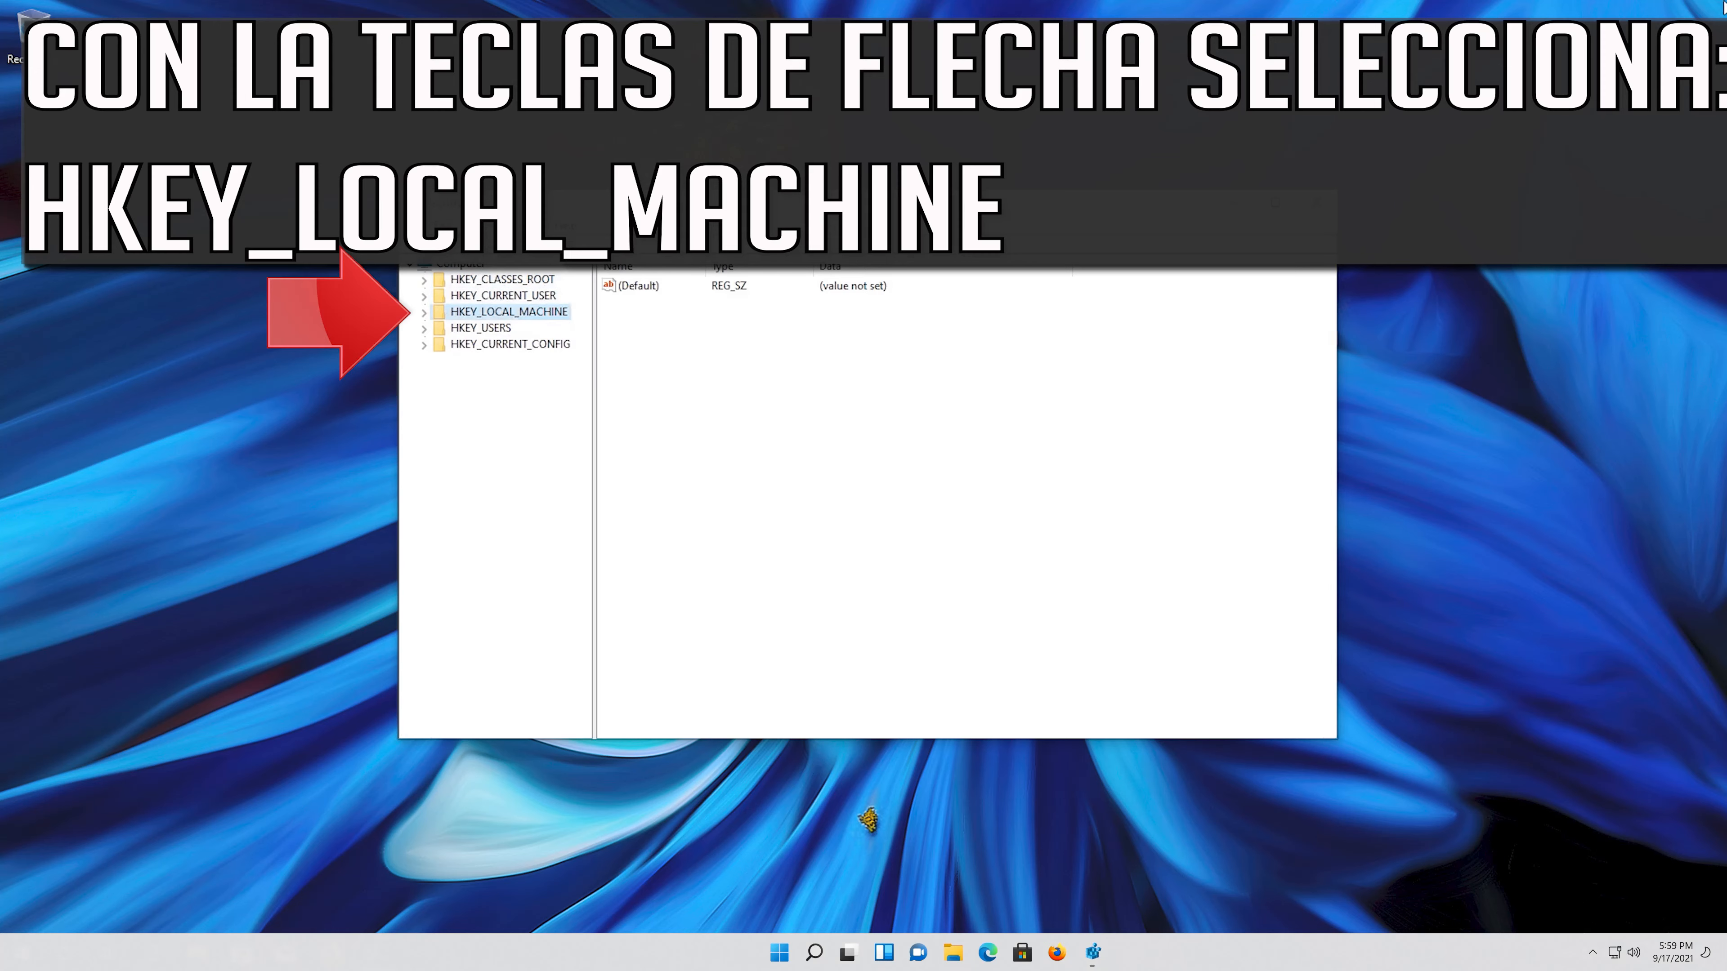
key("Right")
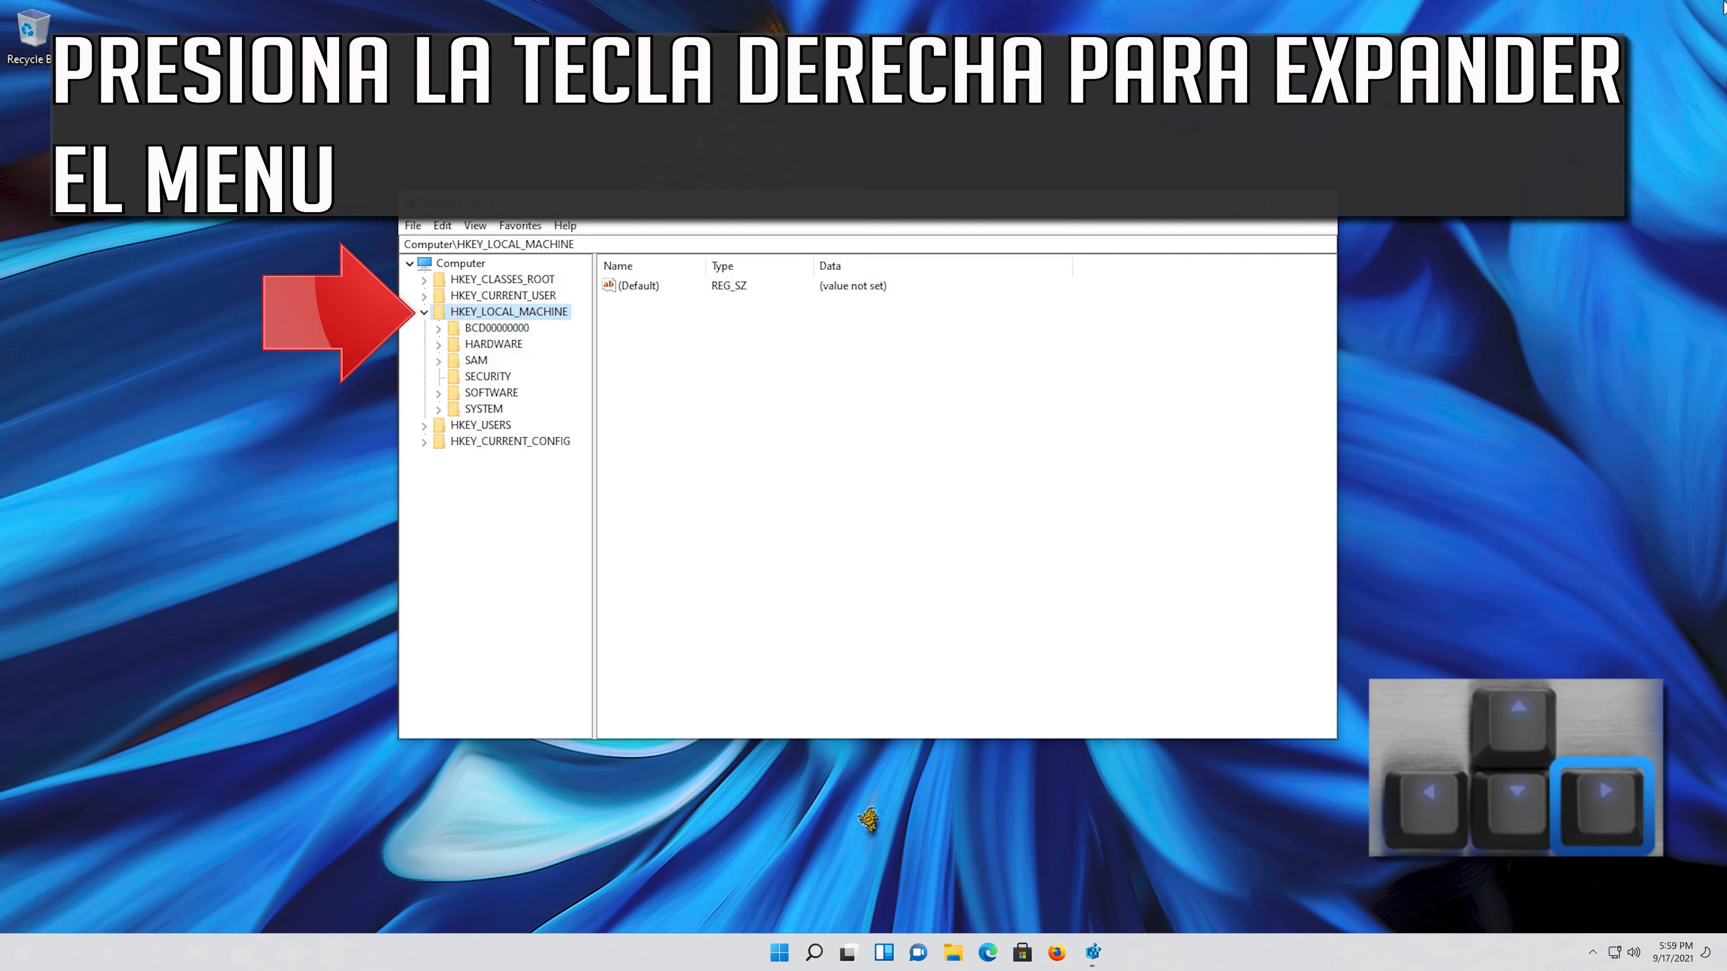
Step: Select and expand the SOFTWARE key under HKEY_LOCAL_MACHINE in the registry tree
key("Down")
key("Down")
key("Down")
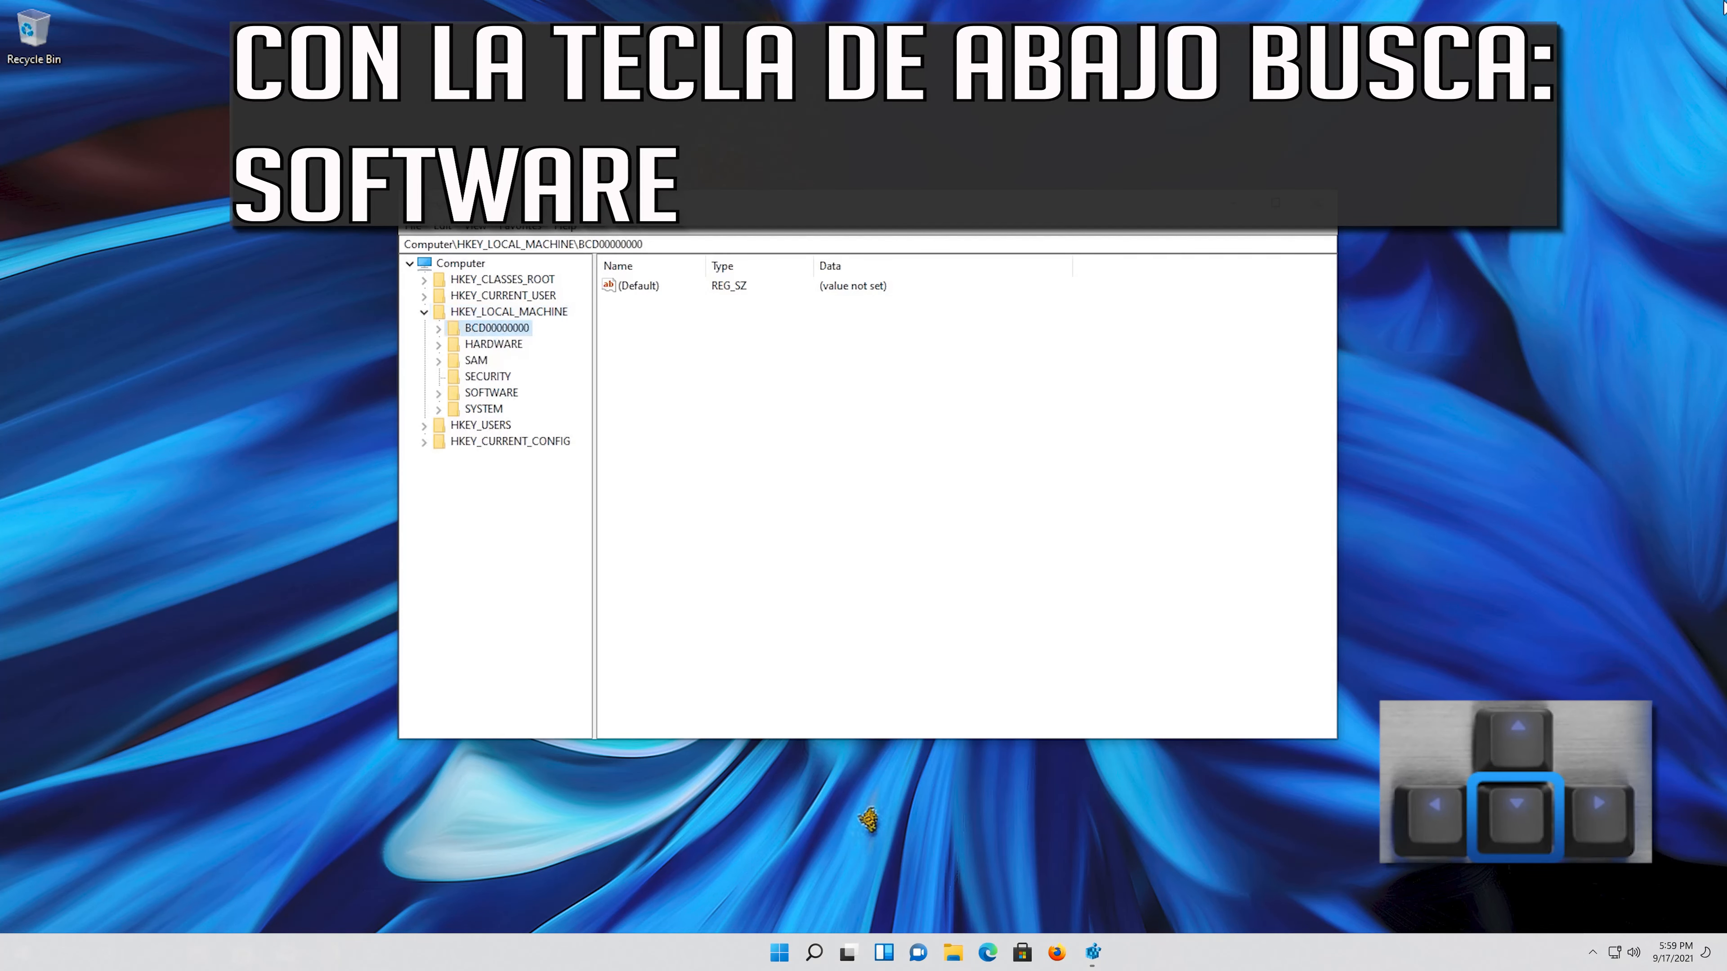
key("Down")
key("Down")
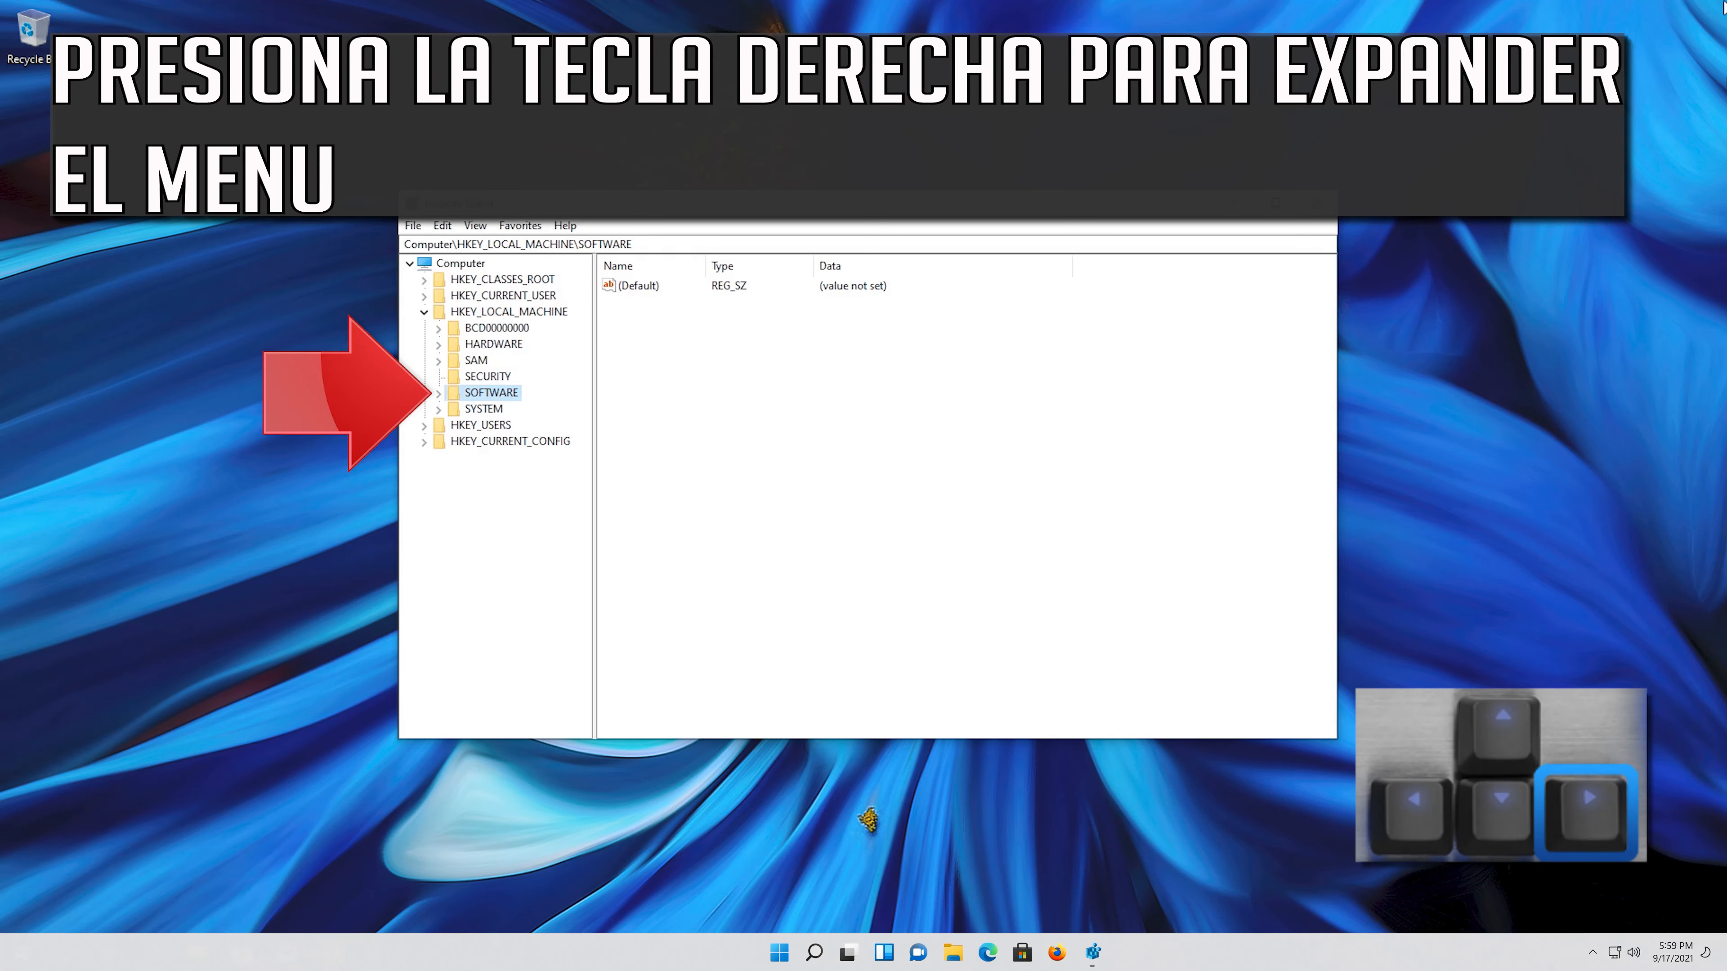
key("Right")
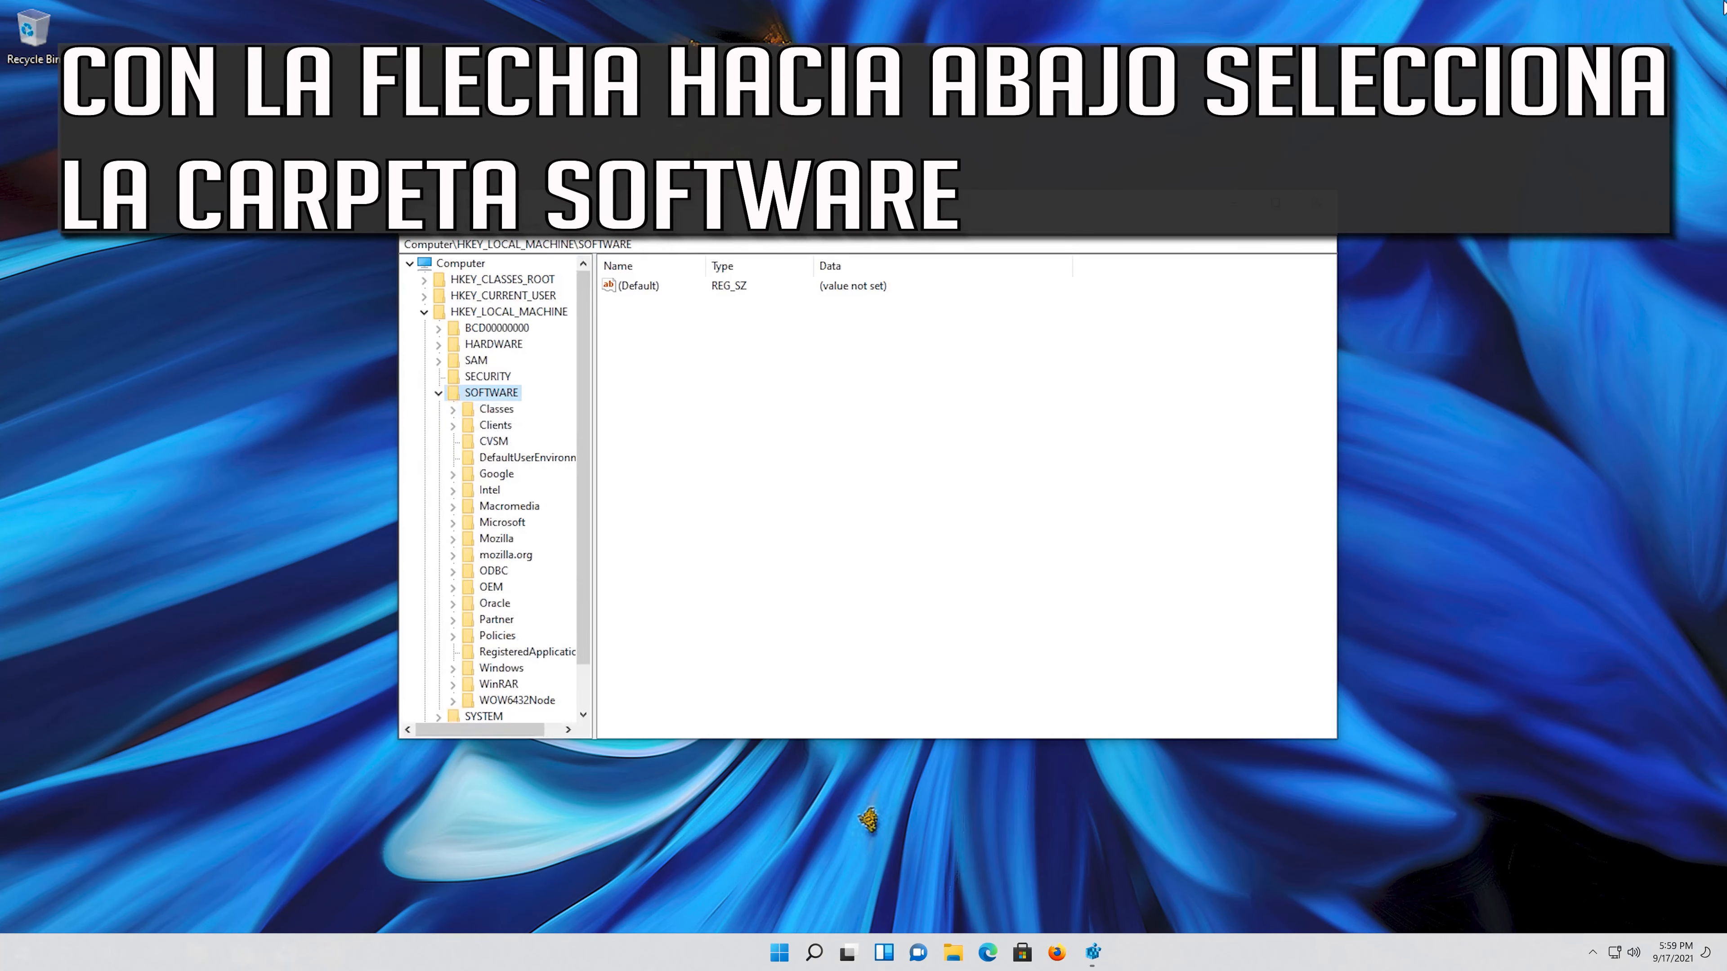
Step: Select and expand the Microsoft key under HKEY_LOCAL_MACHINE\SOFTWARE
key("Down")
key("Down")
key("Down")
key("Down")
key("Down")
key("Down")
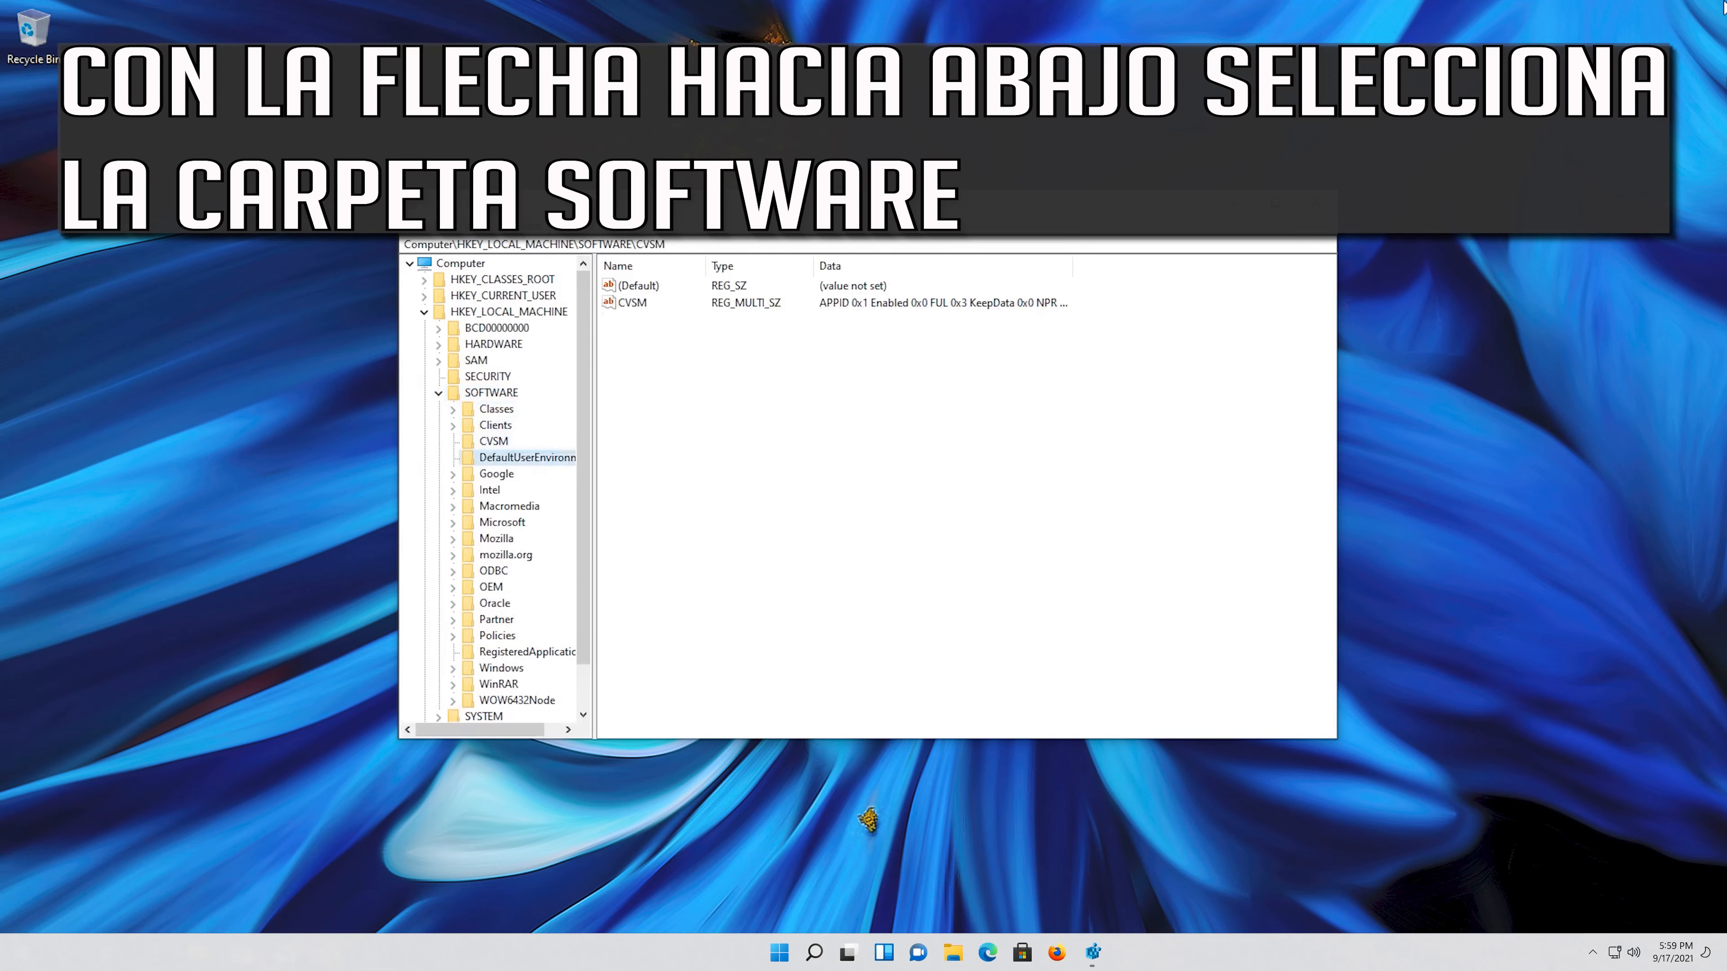
key("Down")
key("Down")
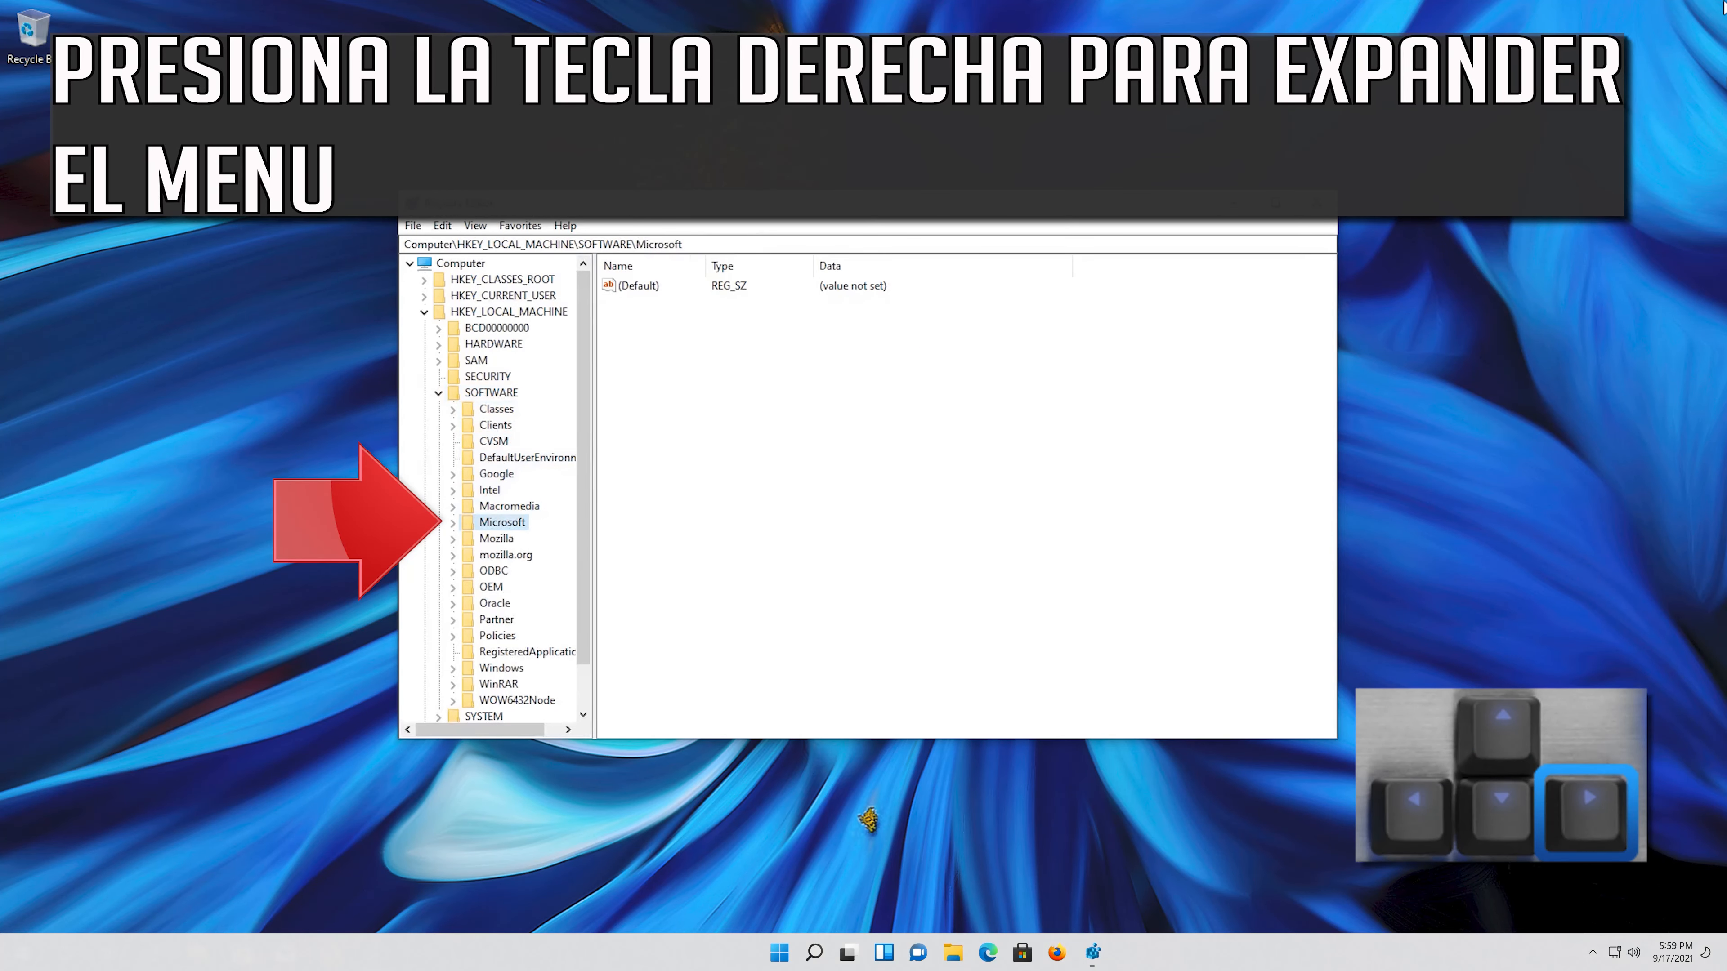
key("Right")
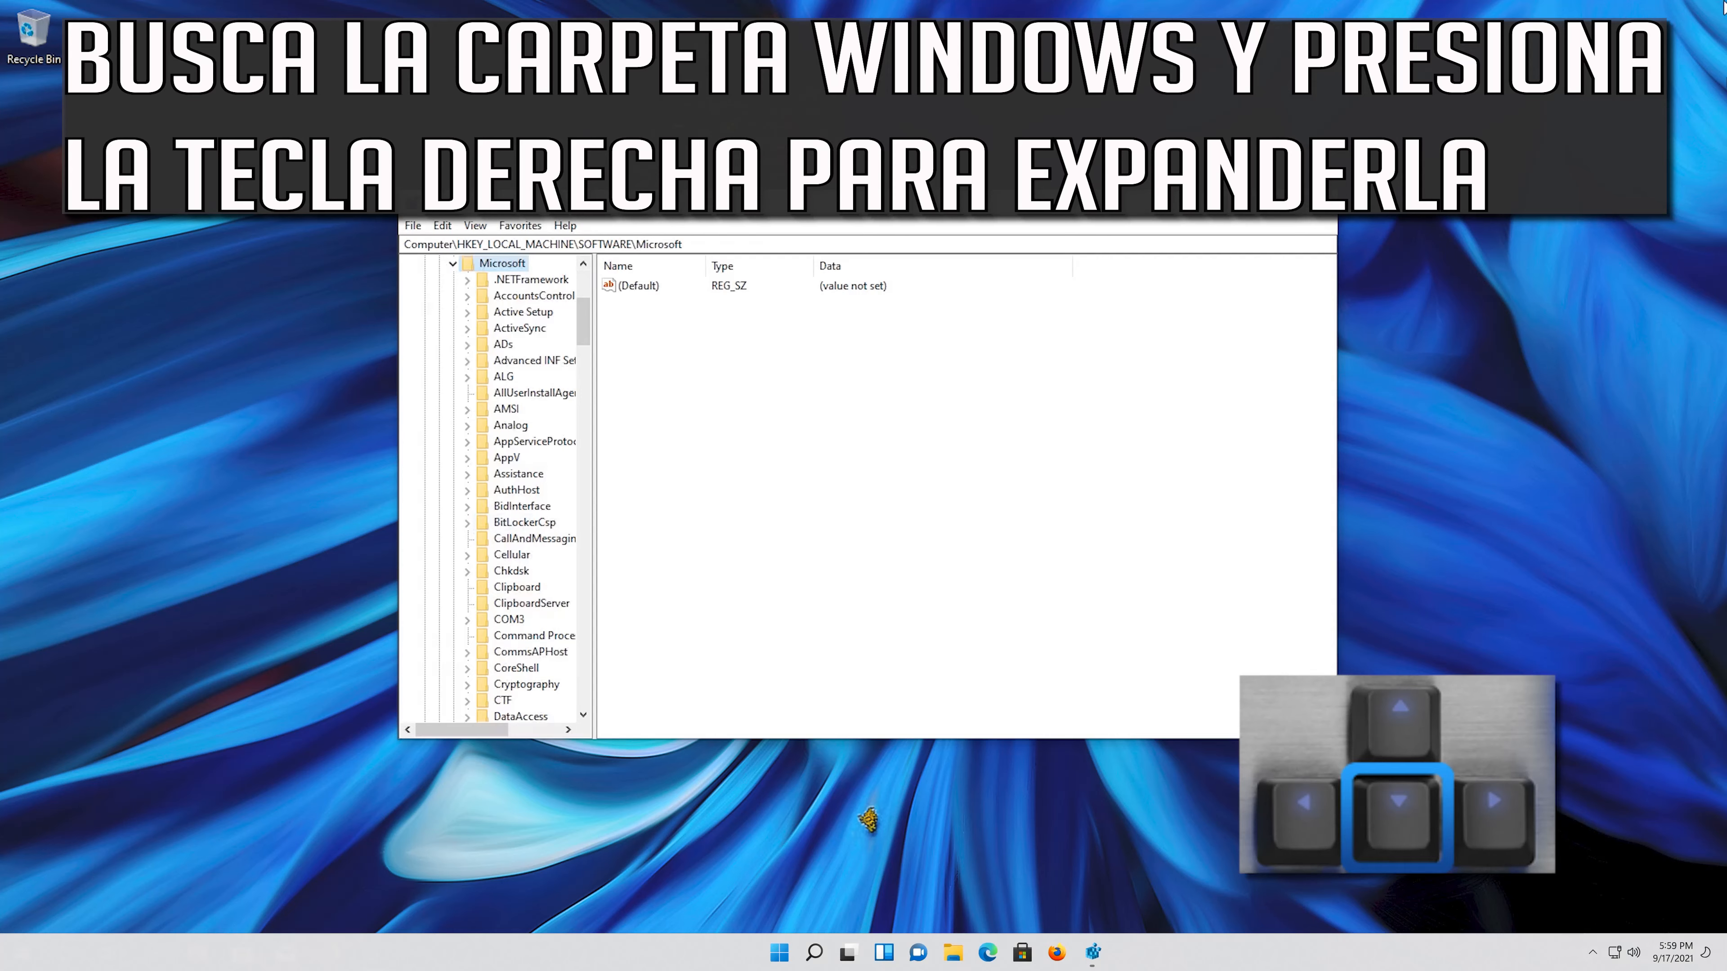
Step: Find the Windows key among the subkeys of SOFTWARE\Microsoft and expand it
key("Down")
key("Down")
key("Down")
key("Down")
key("Down")
key("Down")
key("Down")
key("Down")
key("Down")
key("Down")
key("Down")
key("Down")
key("Down")
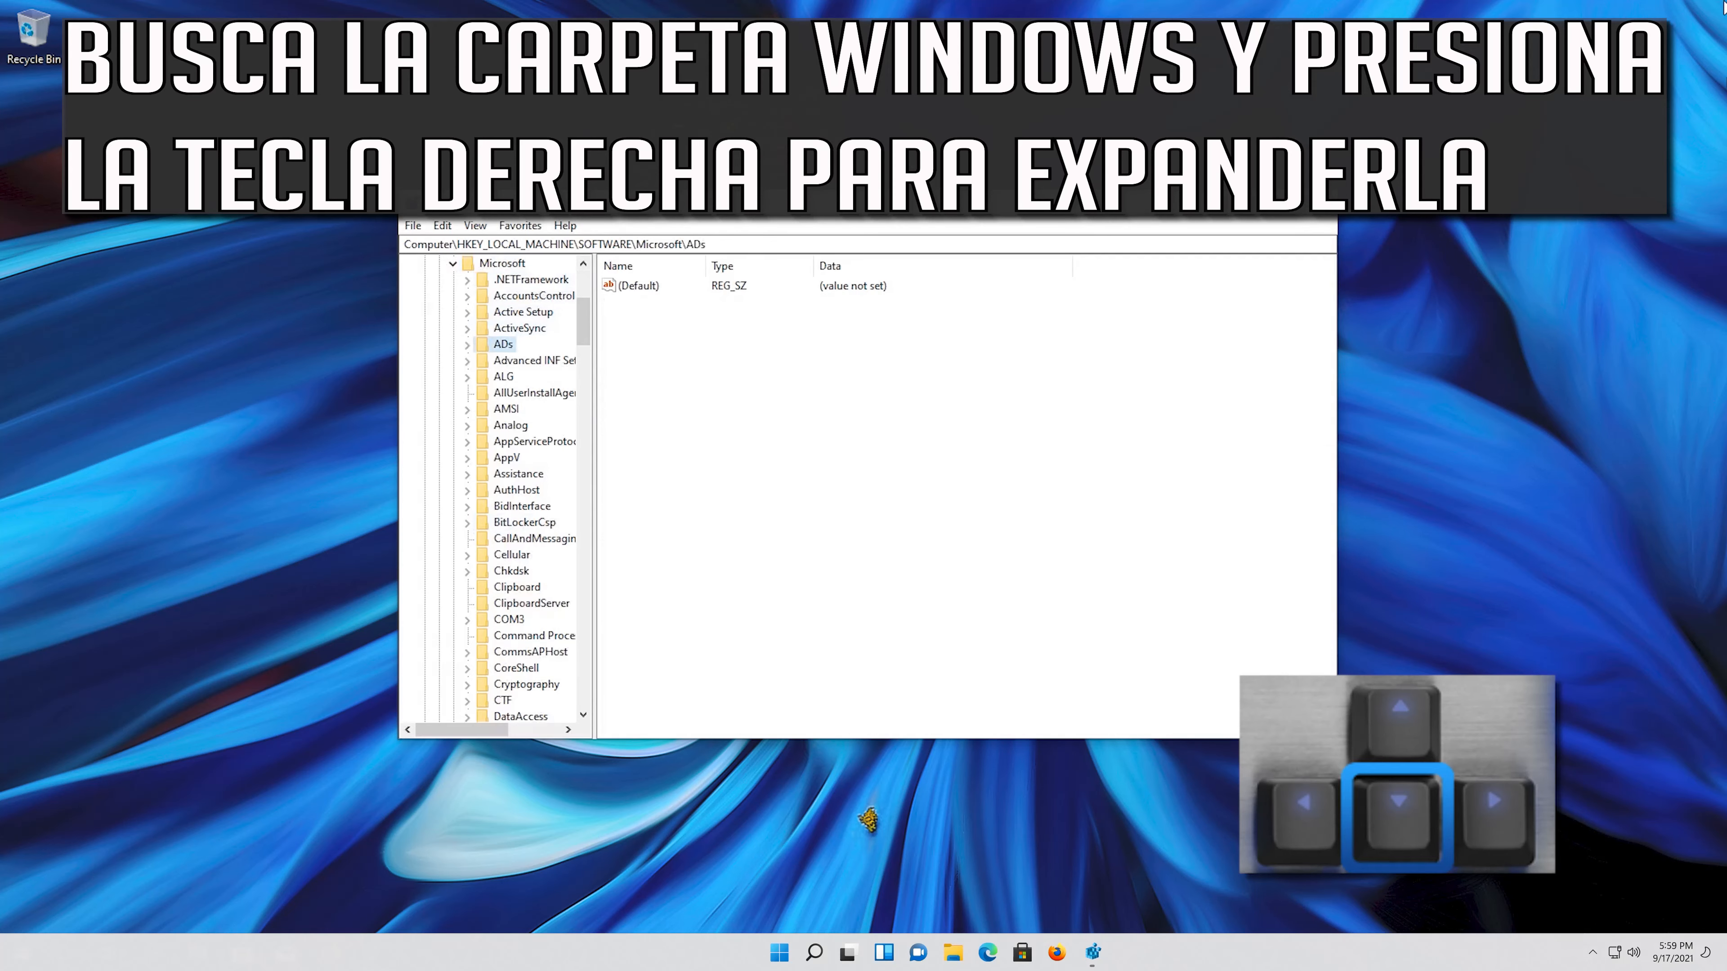
key("Down")
key("Down")
key("Down")
key("Down")
key("Down")
key("Down")
key("Down")
key("Down")
key("Down")
key("Down")
key("Down")
key("Down")
key("Down")
key("Down")
key("Down")
key("Down")
key("Down")
key("Down")
key("Down")
key("Down")
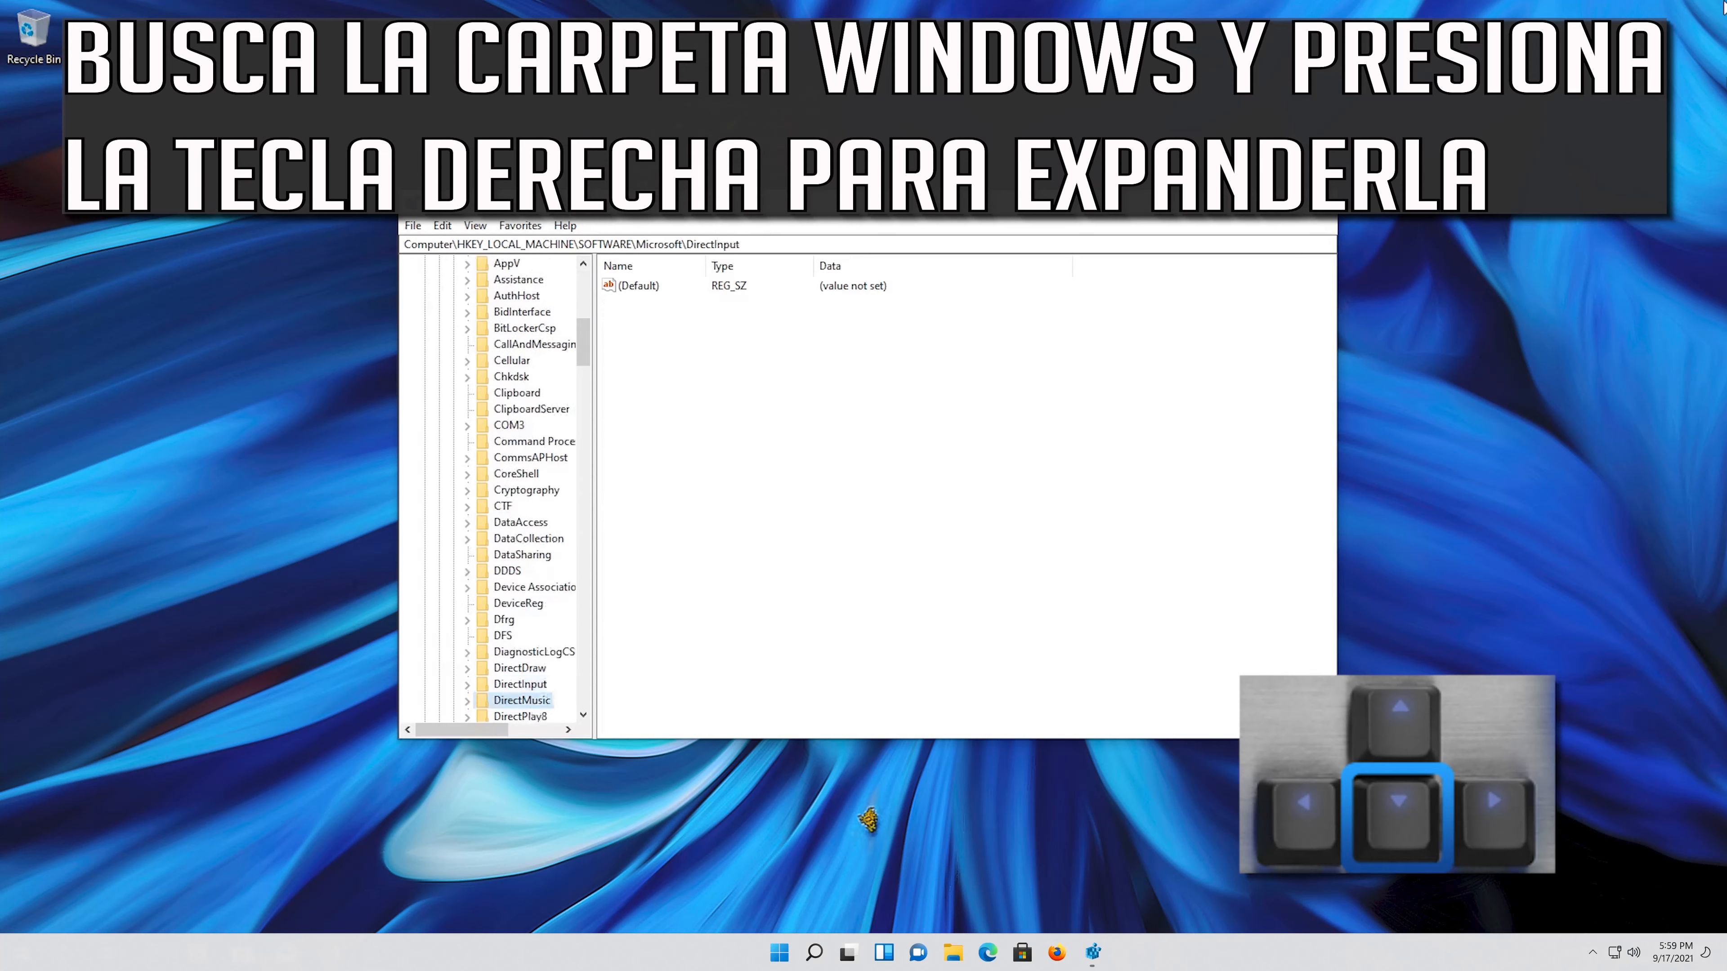
key("Down")
key("Down")
key("Down")
key("Down")
key("Down")
key("Down")
key("Down")
key("Down")
key("Down")
key("Down")
key("Down")
key("Down")
key("Down")
key("Down")
key("Down")
key("Down")
key("Down")
key("Down")
key("Down")
key("Down")
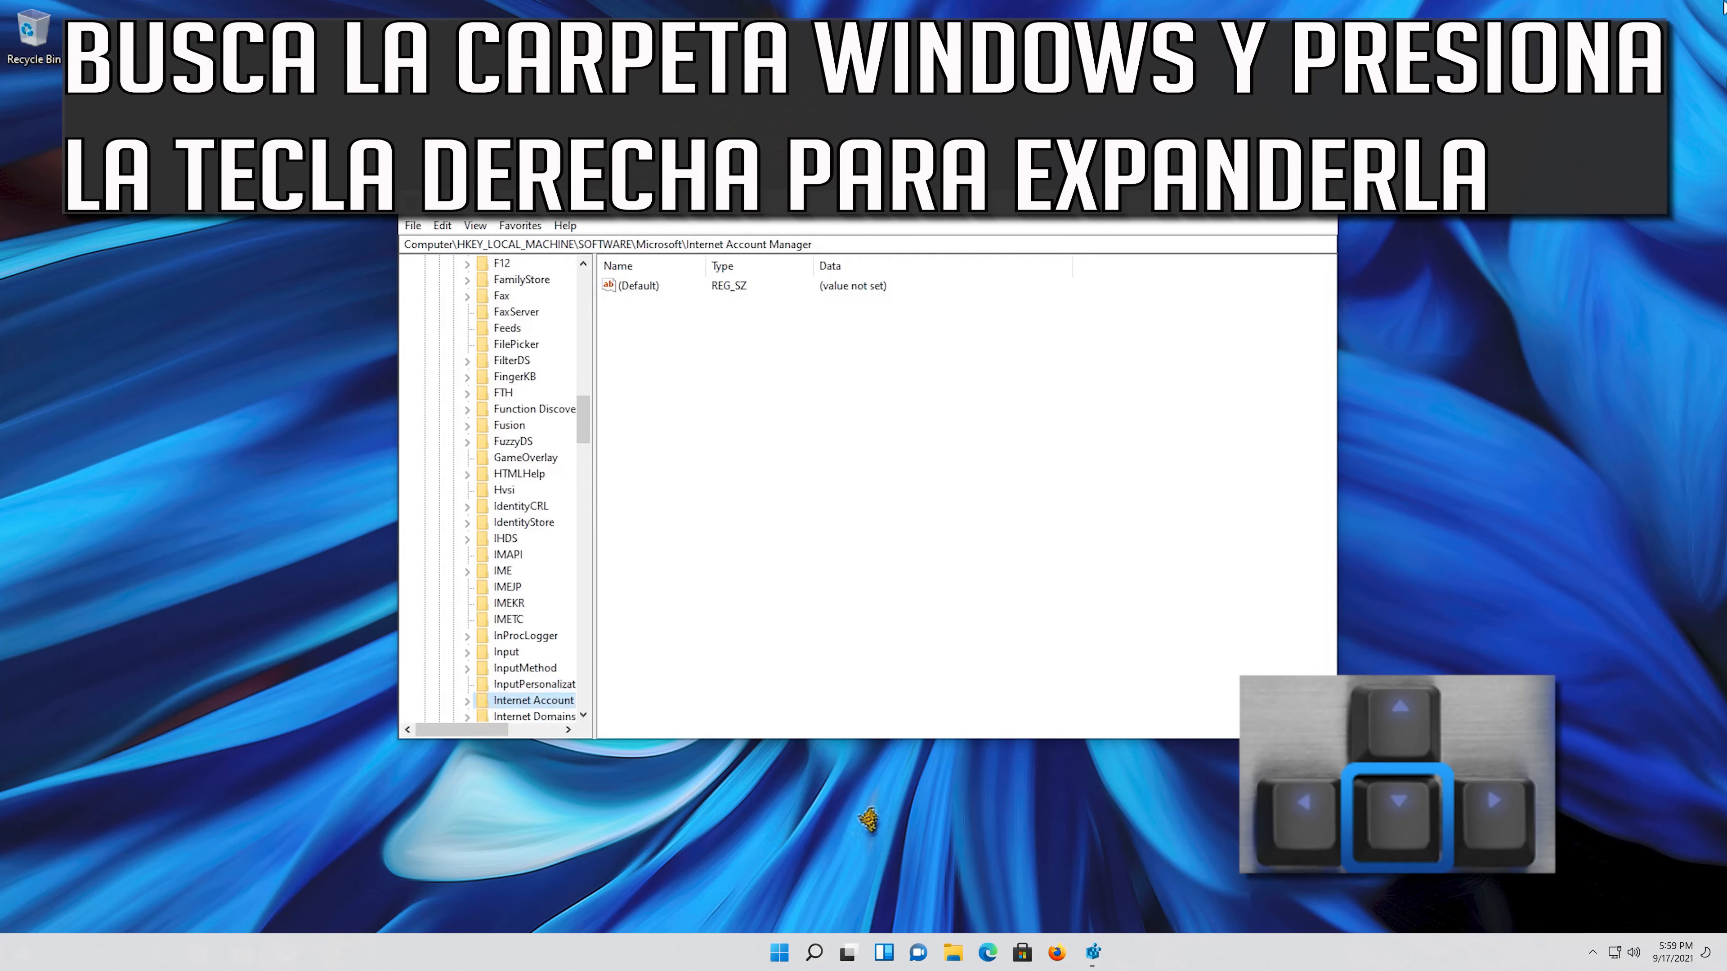
key("Down")
key("Down")
key("Down")
key("Down")
key("Down")
key("Down")
key("Down")
key("Down")
key("Down")
key("Down")
key("Down")
key("Down")
key("Down")
key("Down")
key("Down")
key("Down")
key("Down")
key("Down")
key("Down")
key("Down")
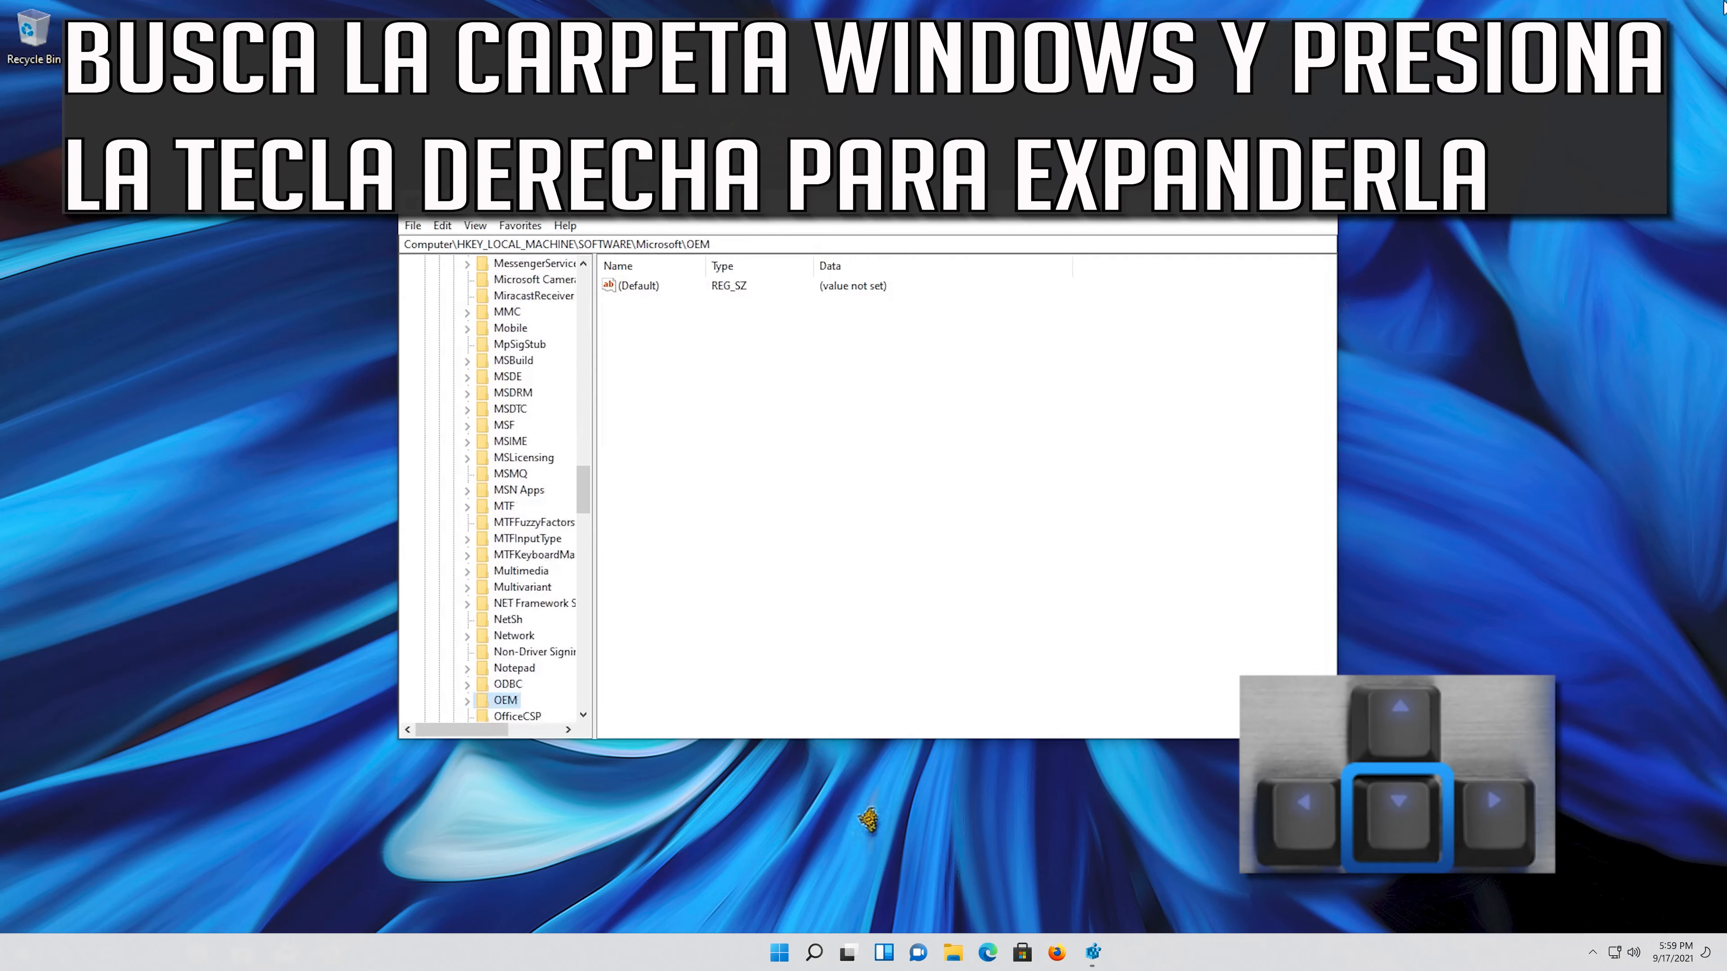
key("Down")
key("Down")
key("Down")
key("Down")
key("Down")
key("Down")
key("Down")
key("Down")
key("Down")
key("Down")
key("Down")
key("Down")
key("Down")
key("Down")
key("Down")
key("Down")
key("Down")
key("Down")
key("Down")
key("Down")
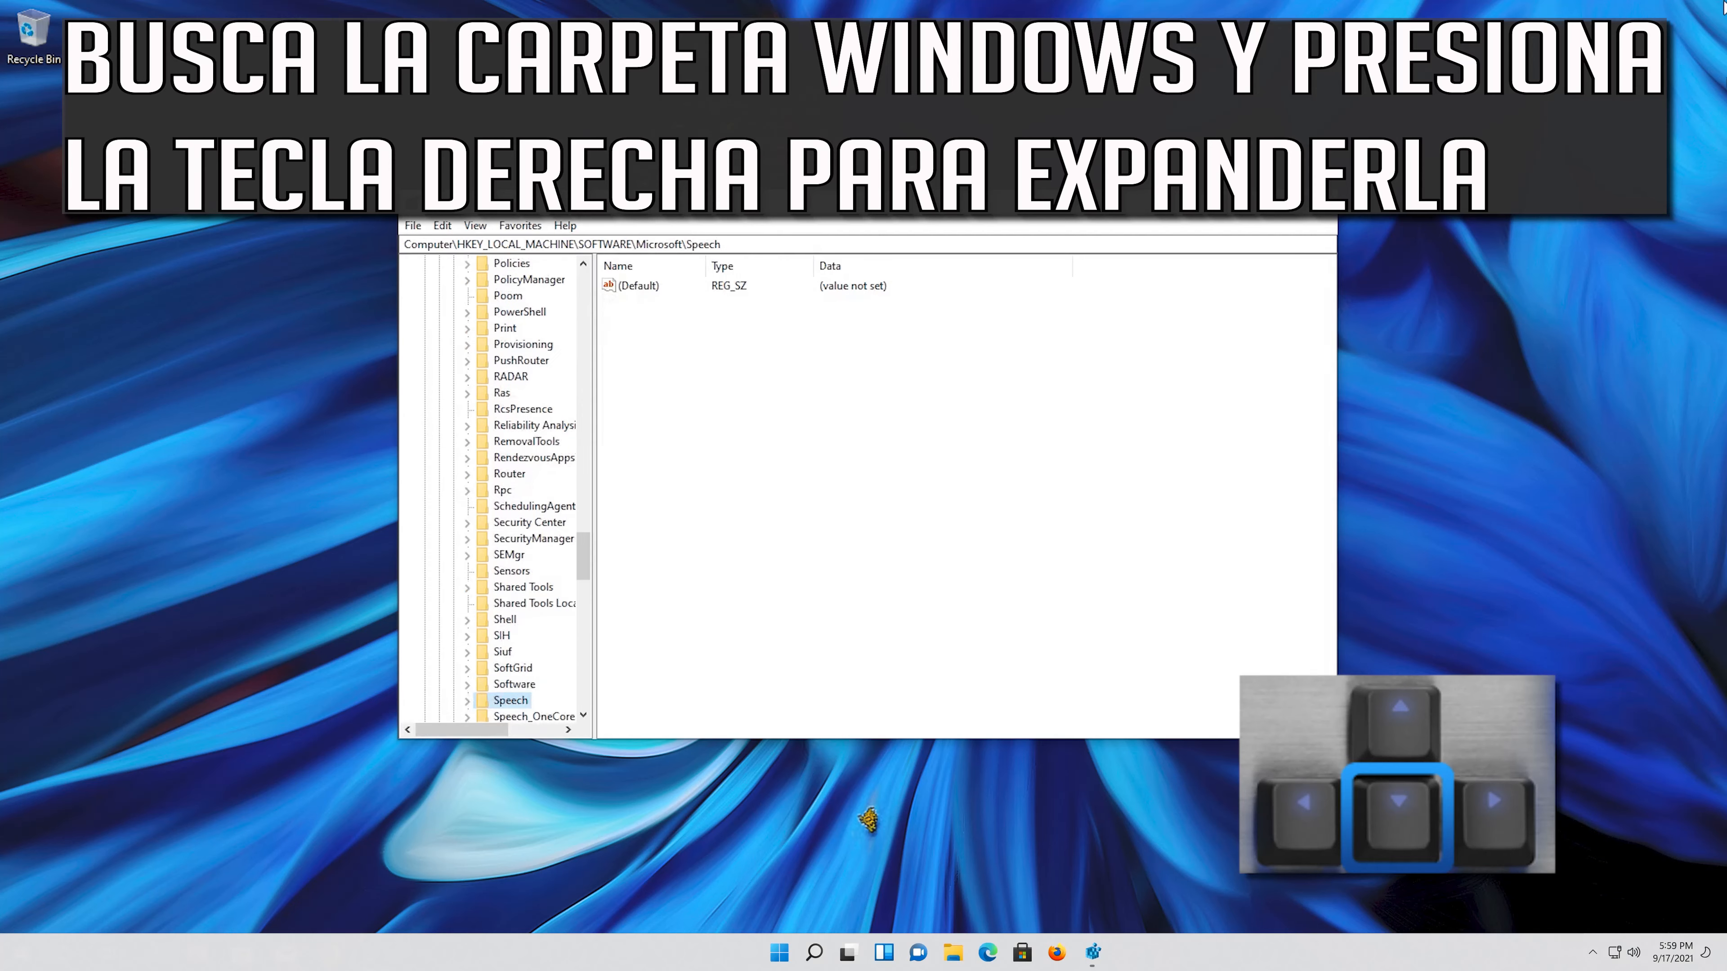
key("Down")
key("Down")
key("Down")
key("Down")
key("Down")
key("Down")
key("Down")
key("Down")
key("Down")
key("Down")
key("Down")
key("Down")
key("Down")
key("Down")
key("Down")
key("Down")
key("Down")
key("Down")
key("Down")
key("Down")
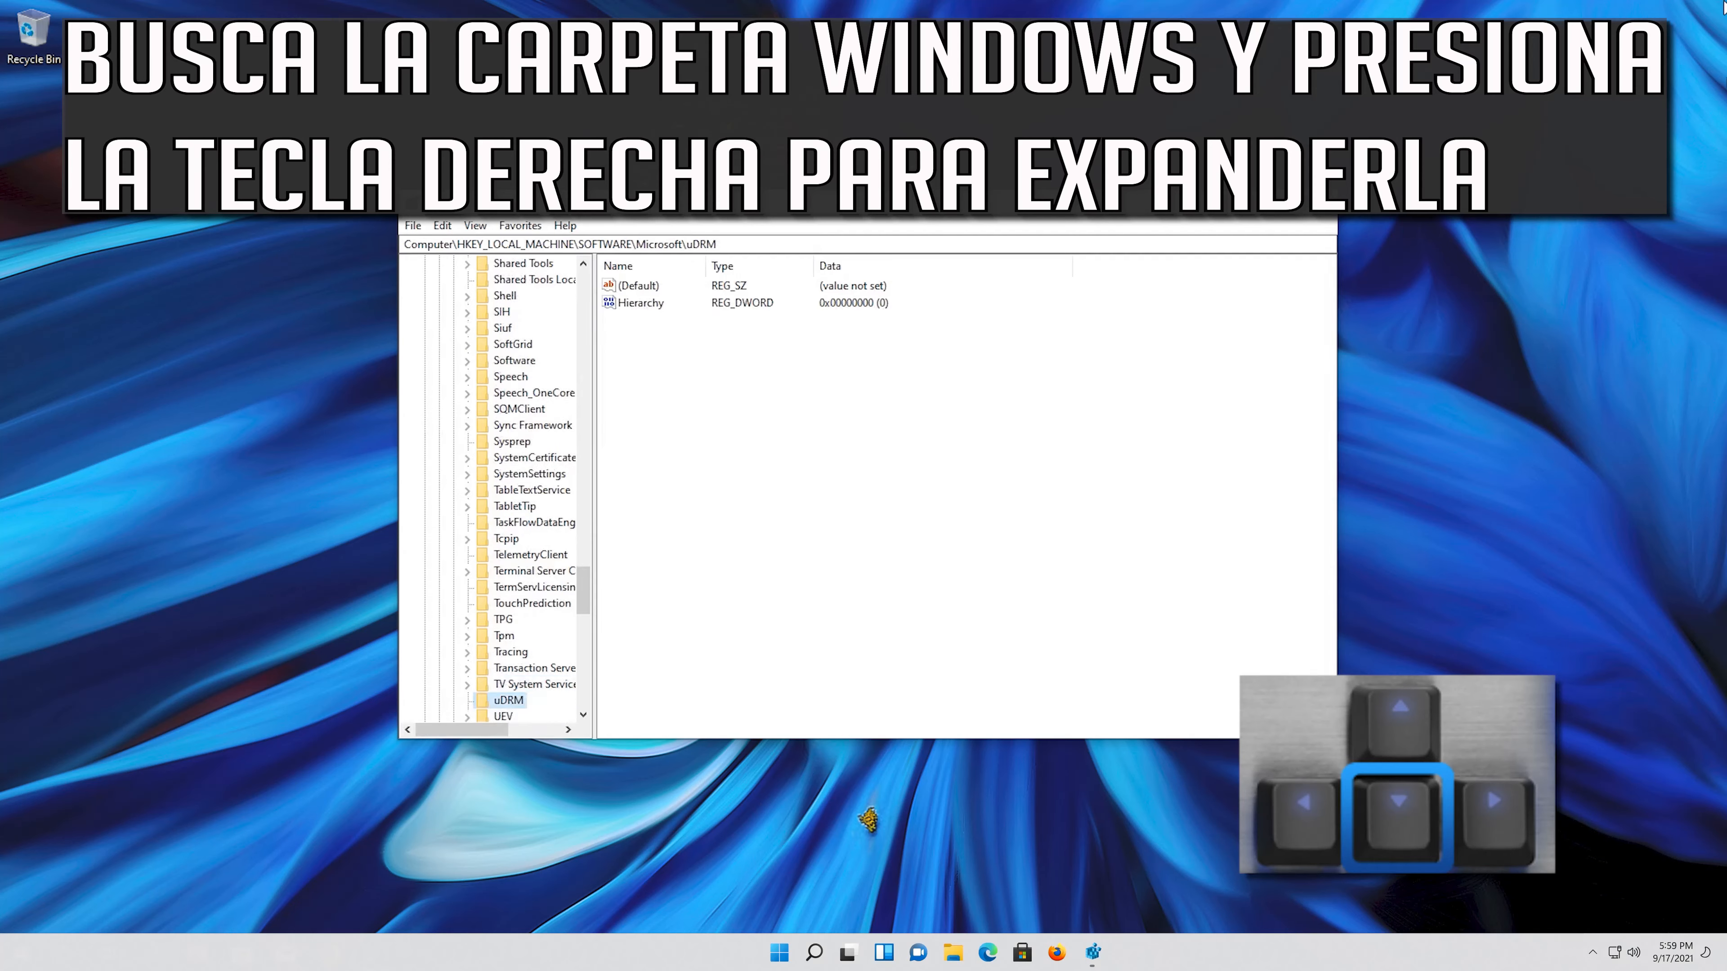
key("Down")
key("Down")
key("Down")
key("Down")
key("Down")
key("Down")
key("Down")
key("Down")
key("Down")
key("Down")
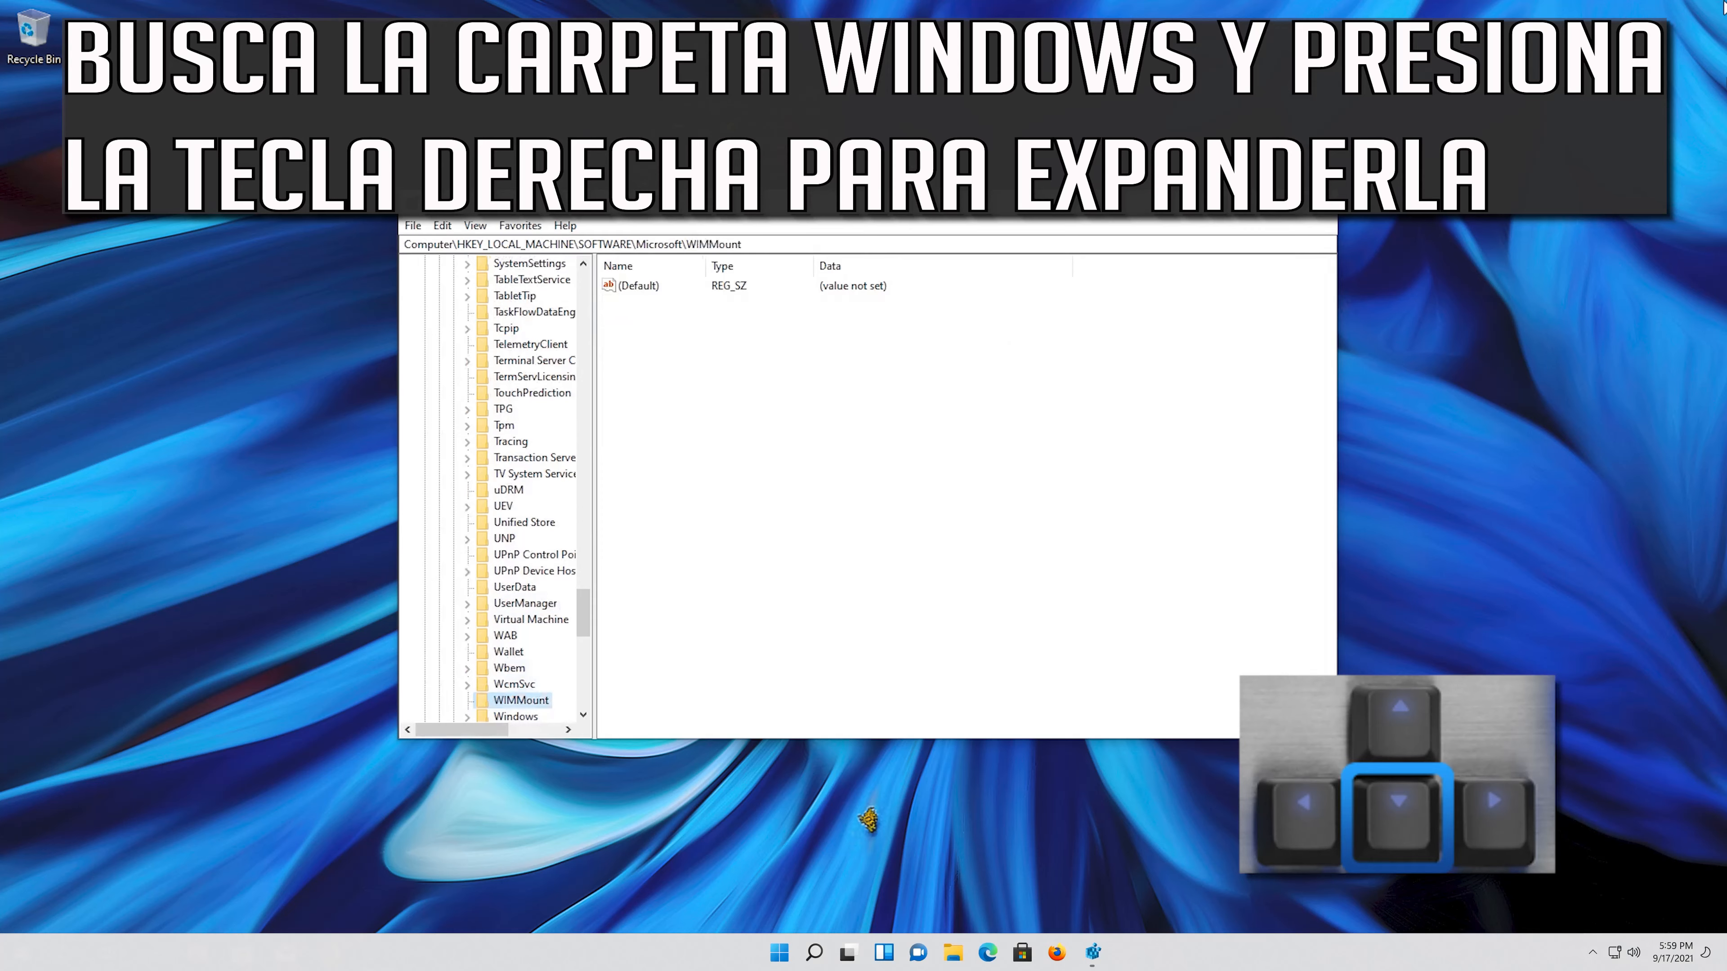
key("Up")
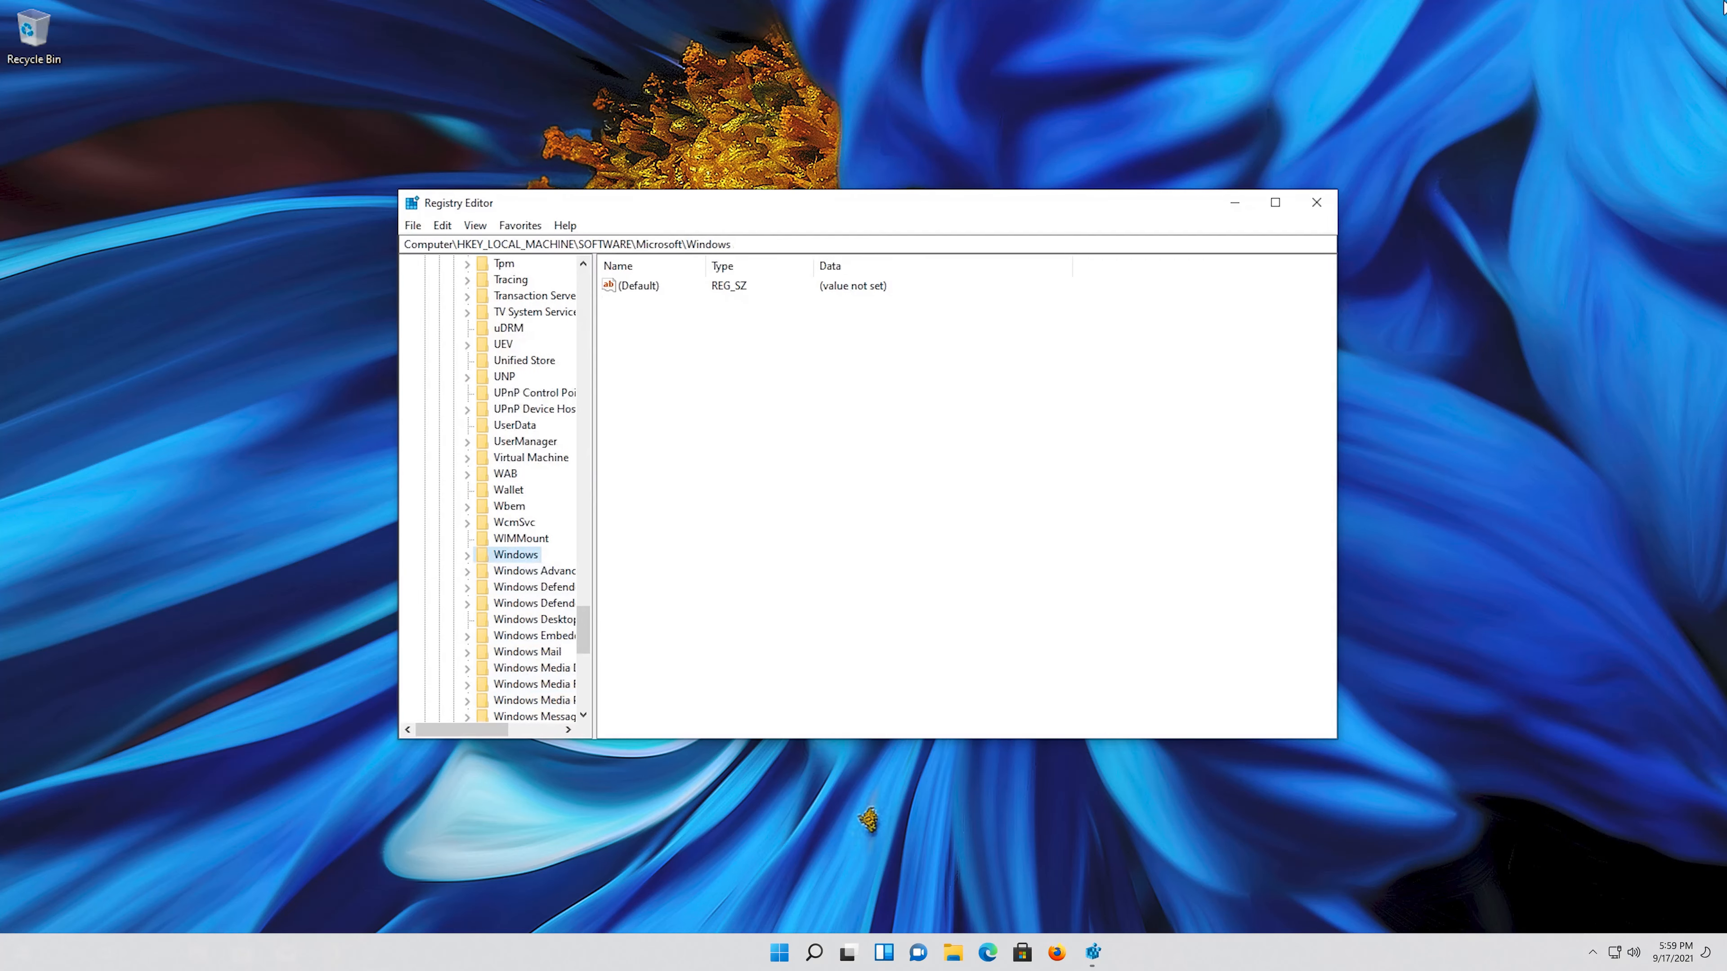
key("Right")
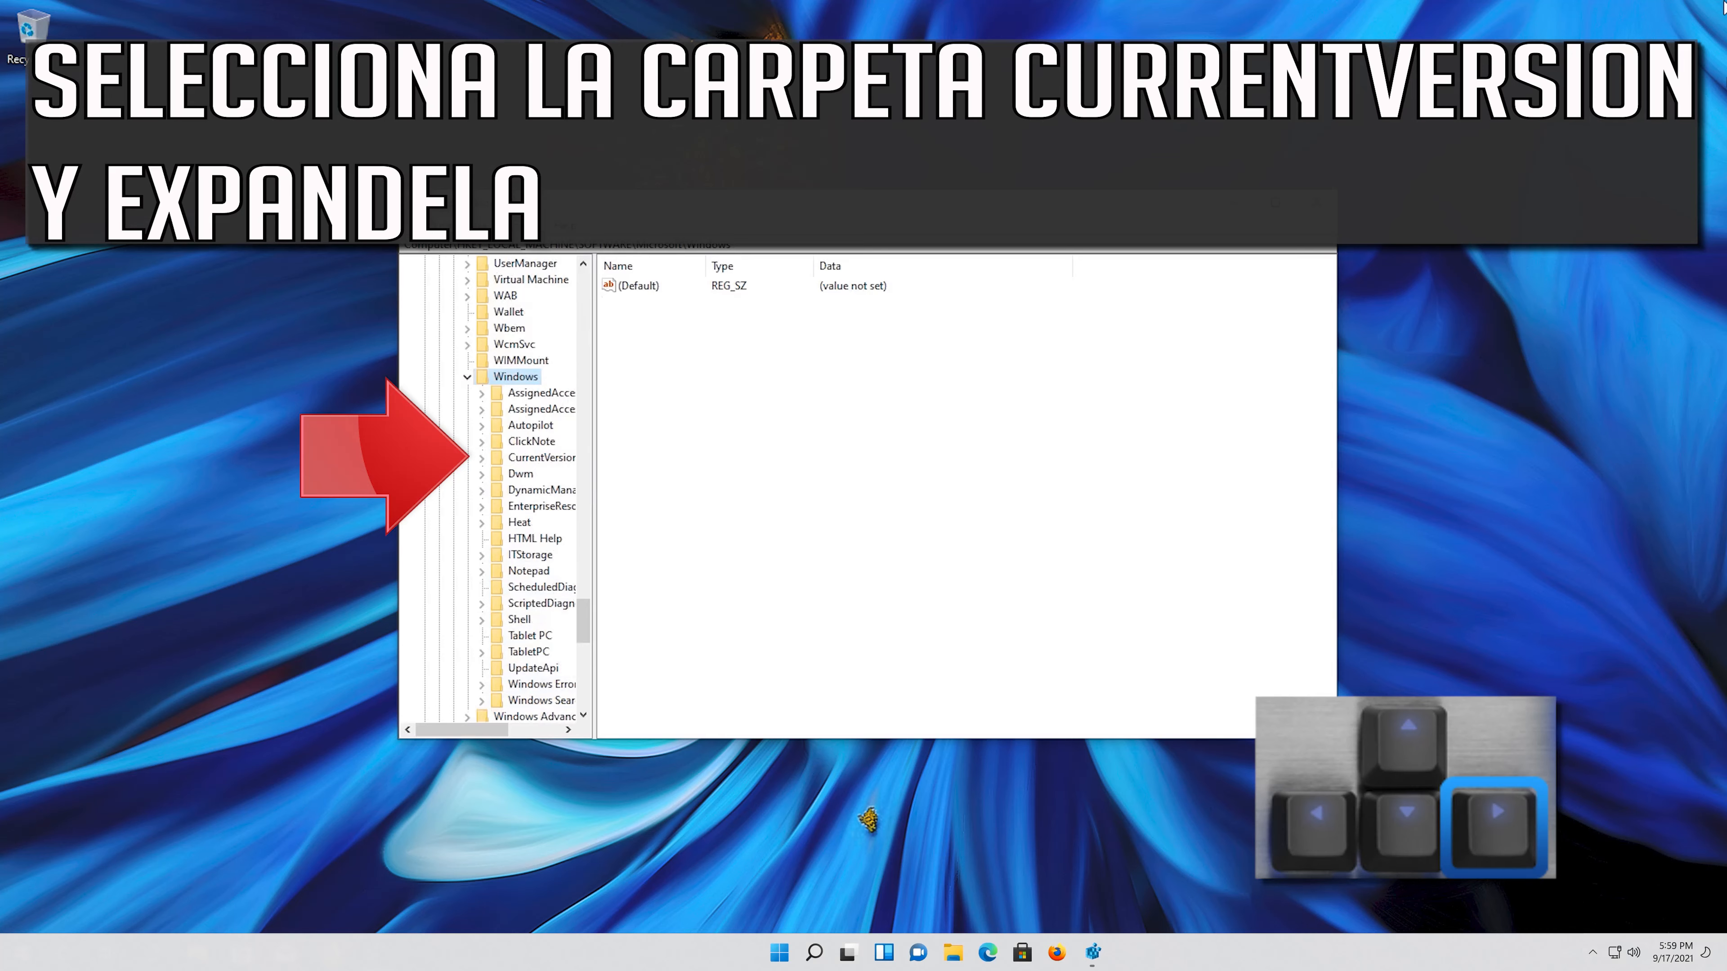
Step: Select the CurrentVersion key under SOFTWARE\Microsoft\Windows
key("Down")
key("Down")
key("Down")
key("Down")
key("Down")
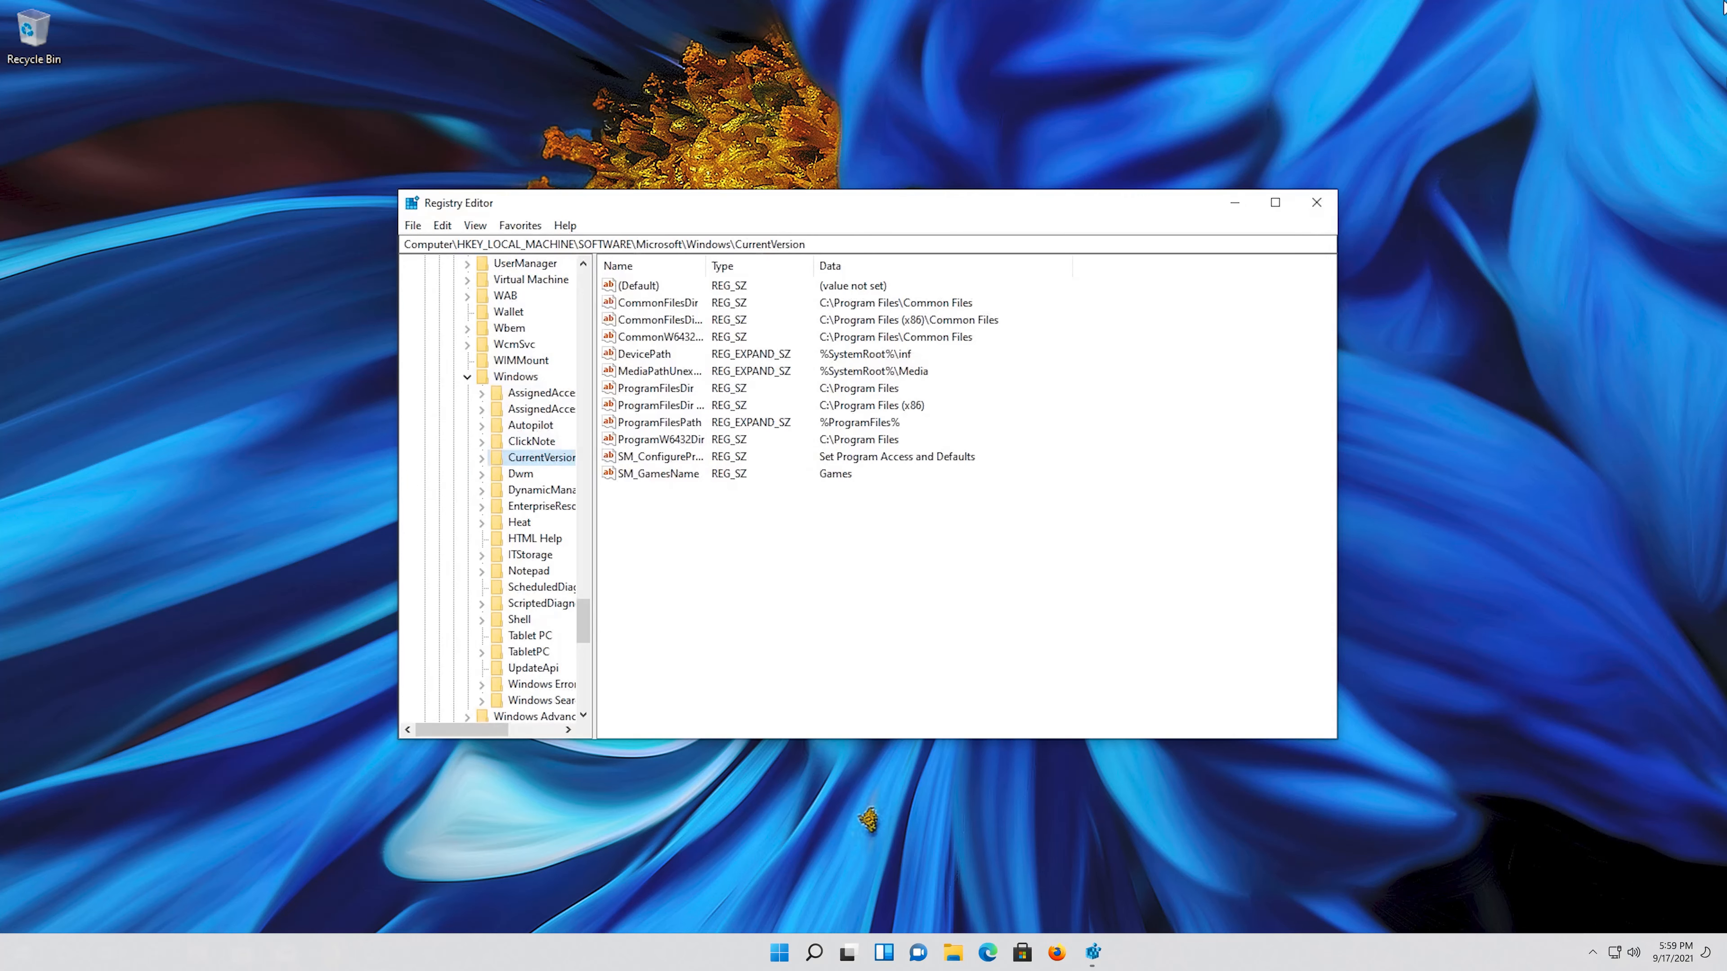
Step: Expand the CurrentVersion key, find the Policies key among its subkeys and expand it
key("Right")
key("Down")
key("Down")
key("Down")
key("Down")
key("Down")
key("Down")
key("Down")
key("Down")
key("Down")
key("Down")
key("Down")
key("Down")
key("Down")
key("Down")
key("Down")
key("Down")
key("Down")
key("Down")
key("Down")
key("Down")
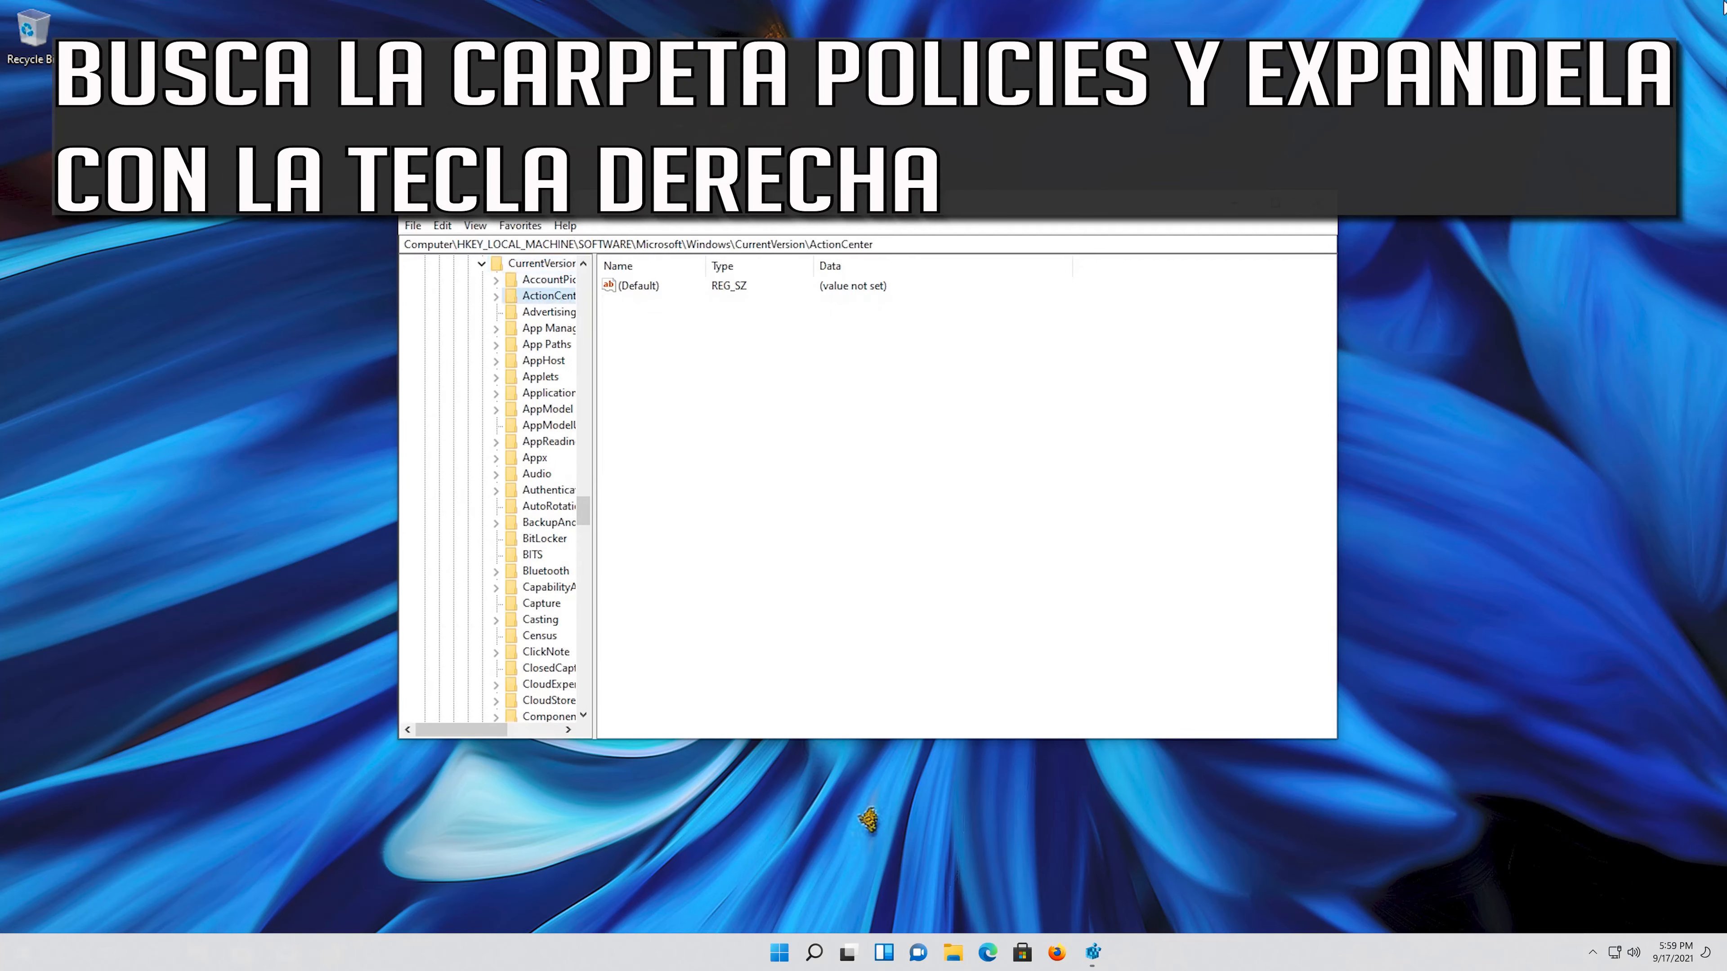
key("Down")
key("Down")
key("Down")
key("Down")
key("Down")
key("Down")
key("Down")
key("Down")
key("Down")
key("Down")
key("Down")
key("Down")
key("Down")
key("Down")
key("Down")
key("Down")
key("Down")
key("Down")
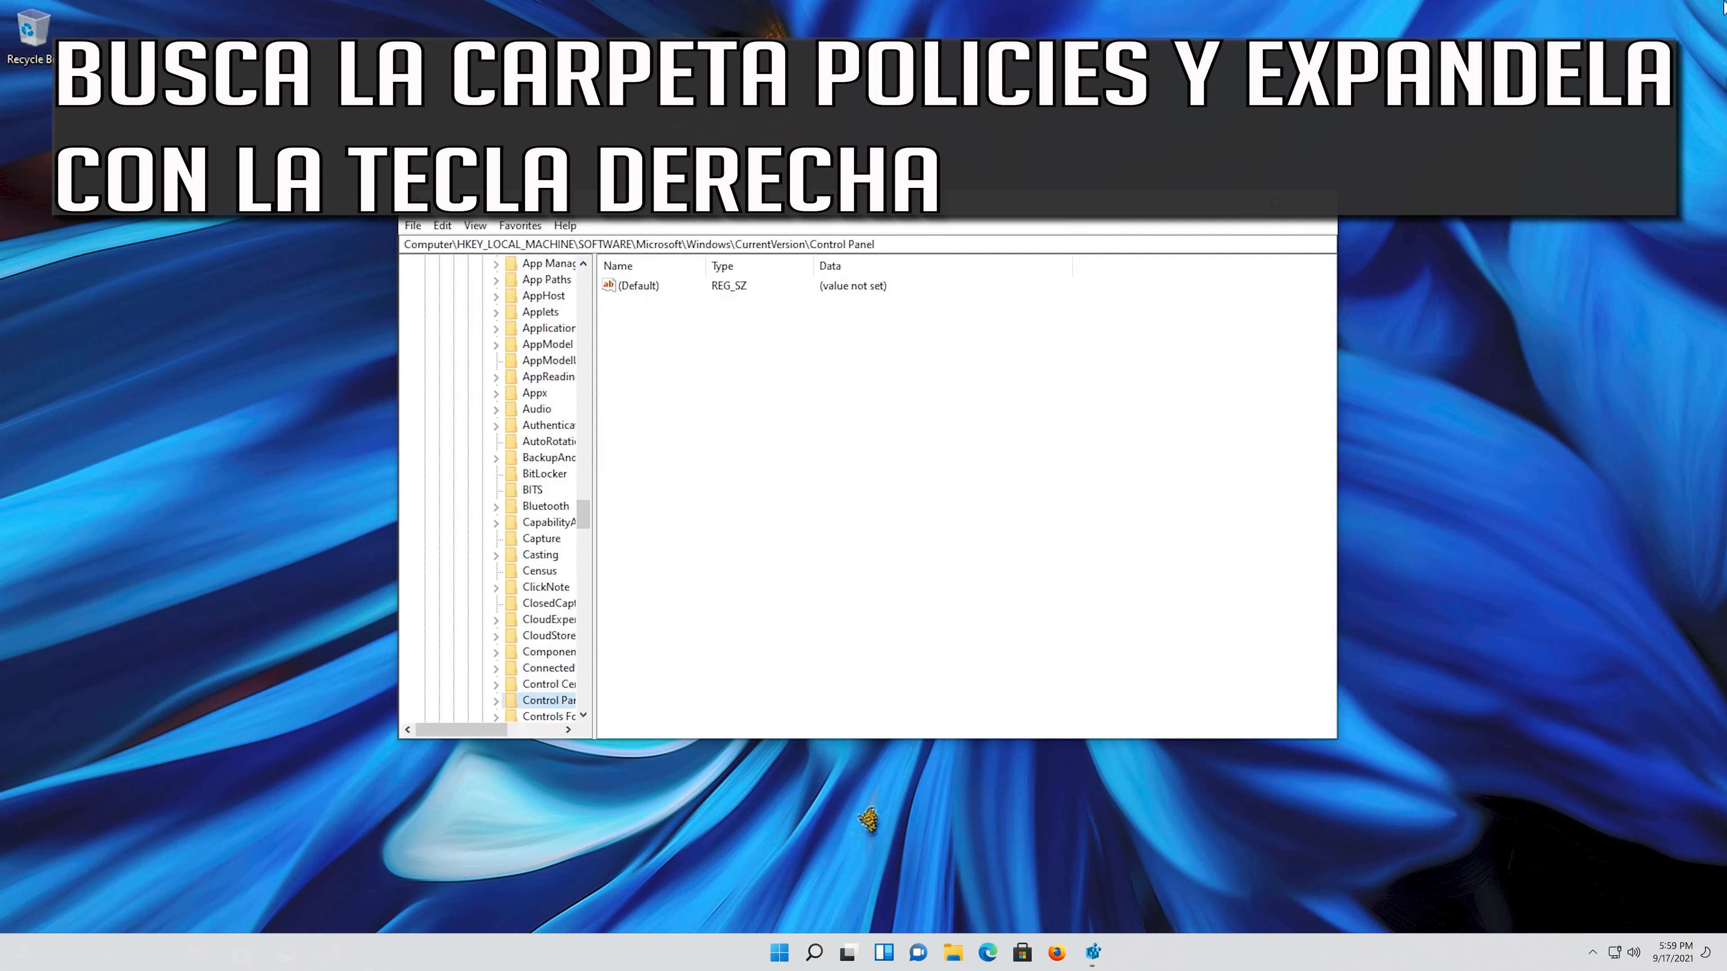
key("Down")
key("Down")
key("Down")
key("Down")
key("Down")
key("Down")
key("Down")
key("Down")
key("Down")
key("Down")
key("Down")
key("Down")
key("Down")
key("Down")
key("Down")
key("Down")
key("Down")
key("Down")
key("Down")
key("Down")
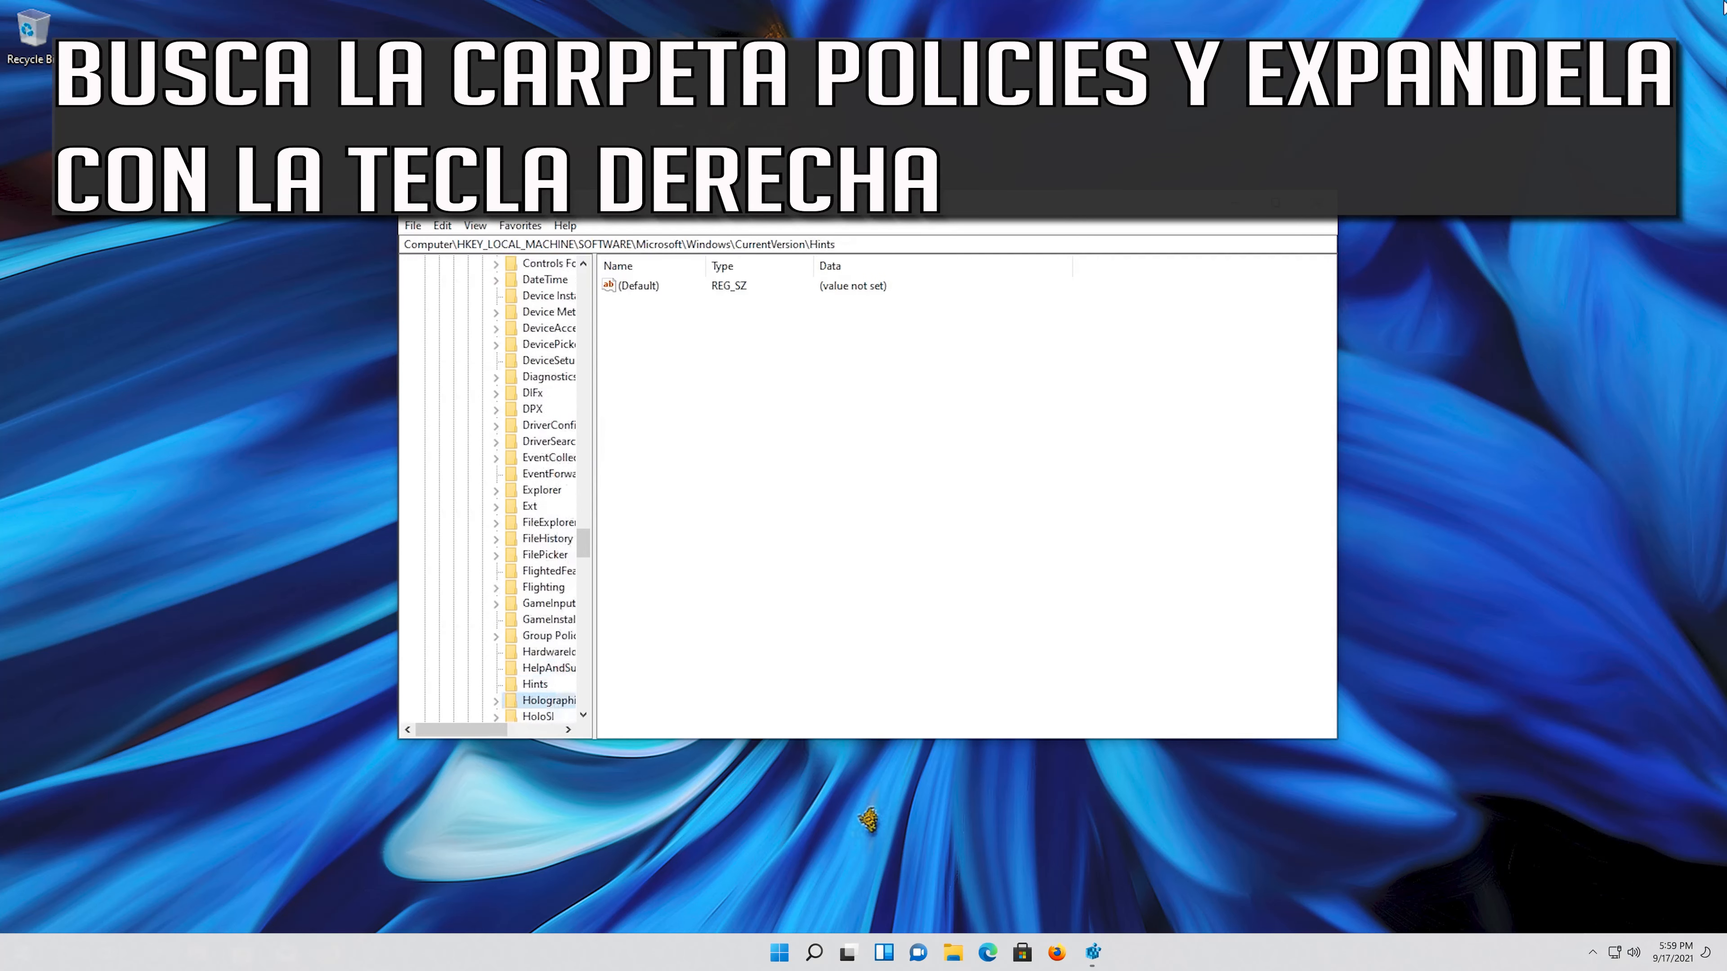
key("Down")
key("Down")
key("Down")
key("Down")
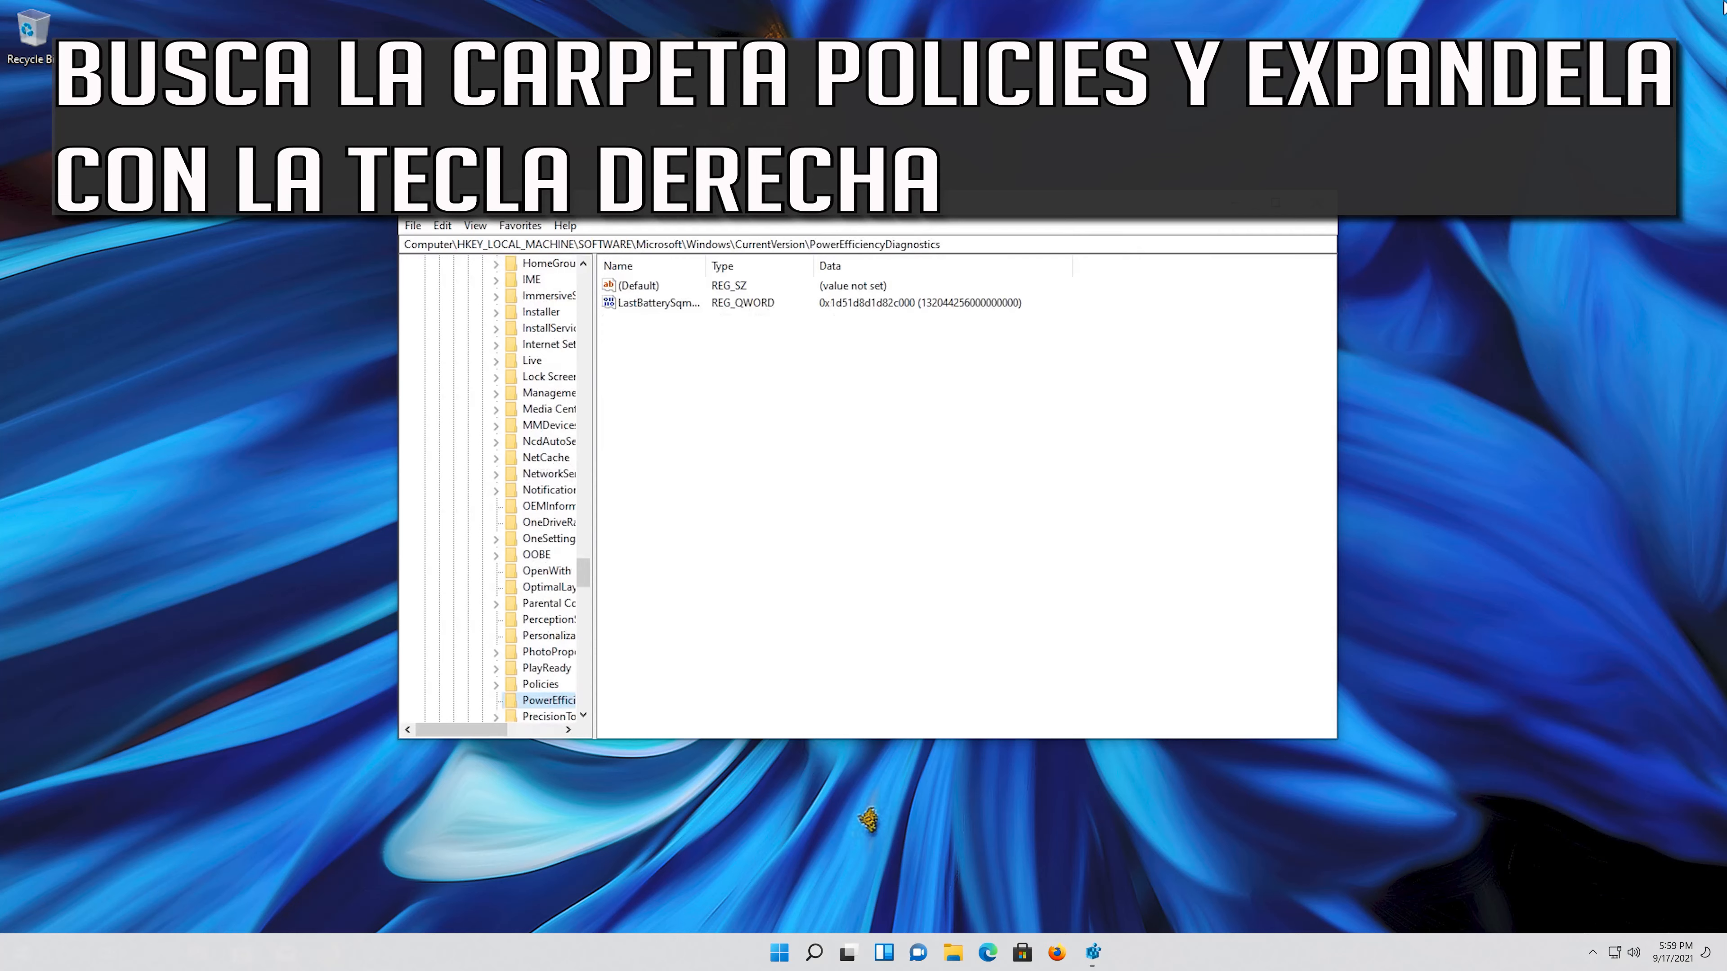
key("Down")
key("Down")
key("Down")
key("Down")
key("Down")
key("Down")
key("Down")
key("Down")
key("Down")
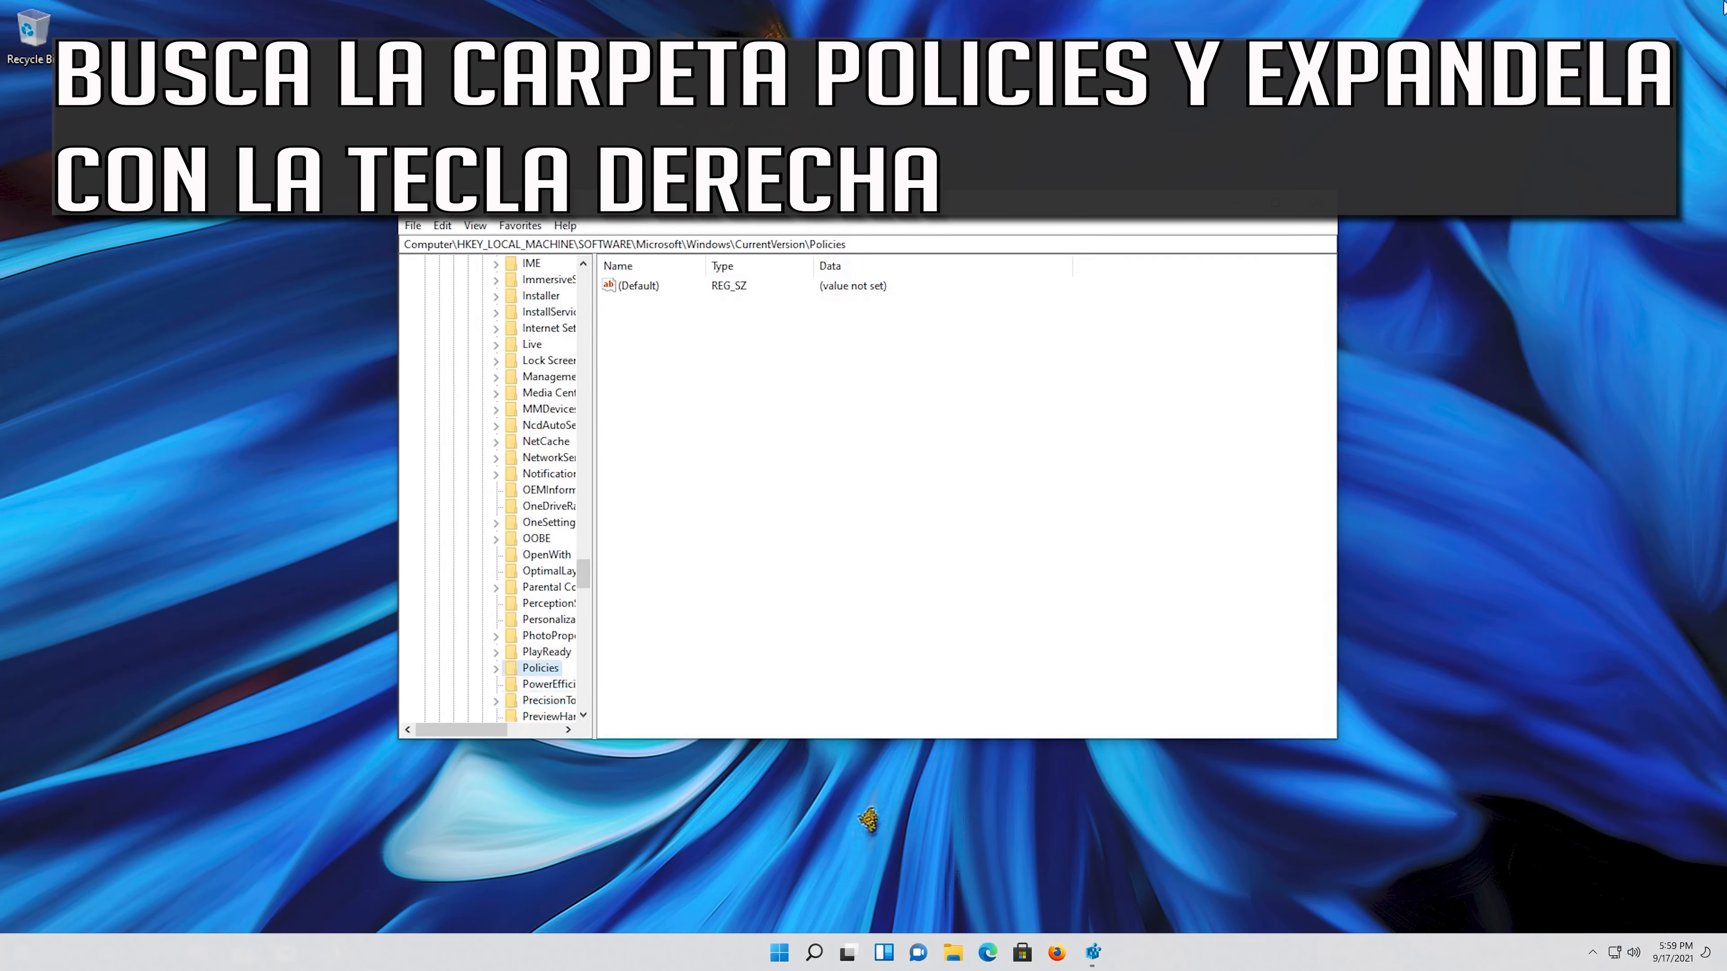
key("Up")
key("Up")
key("Up")
key("Up")
key("Up")
key("Up")
key("Up")
key("Up")
key("Up")
key("Up")
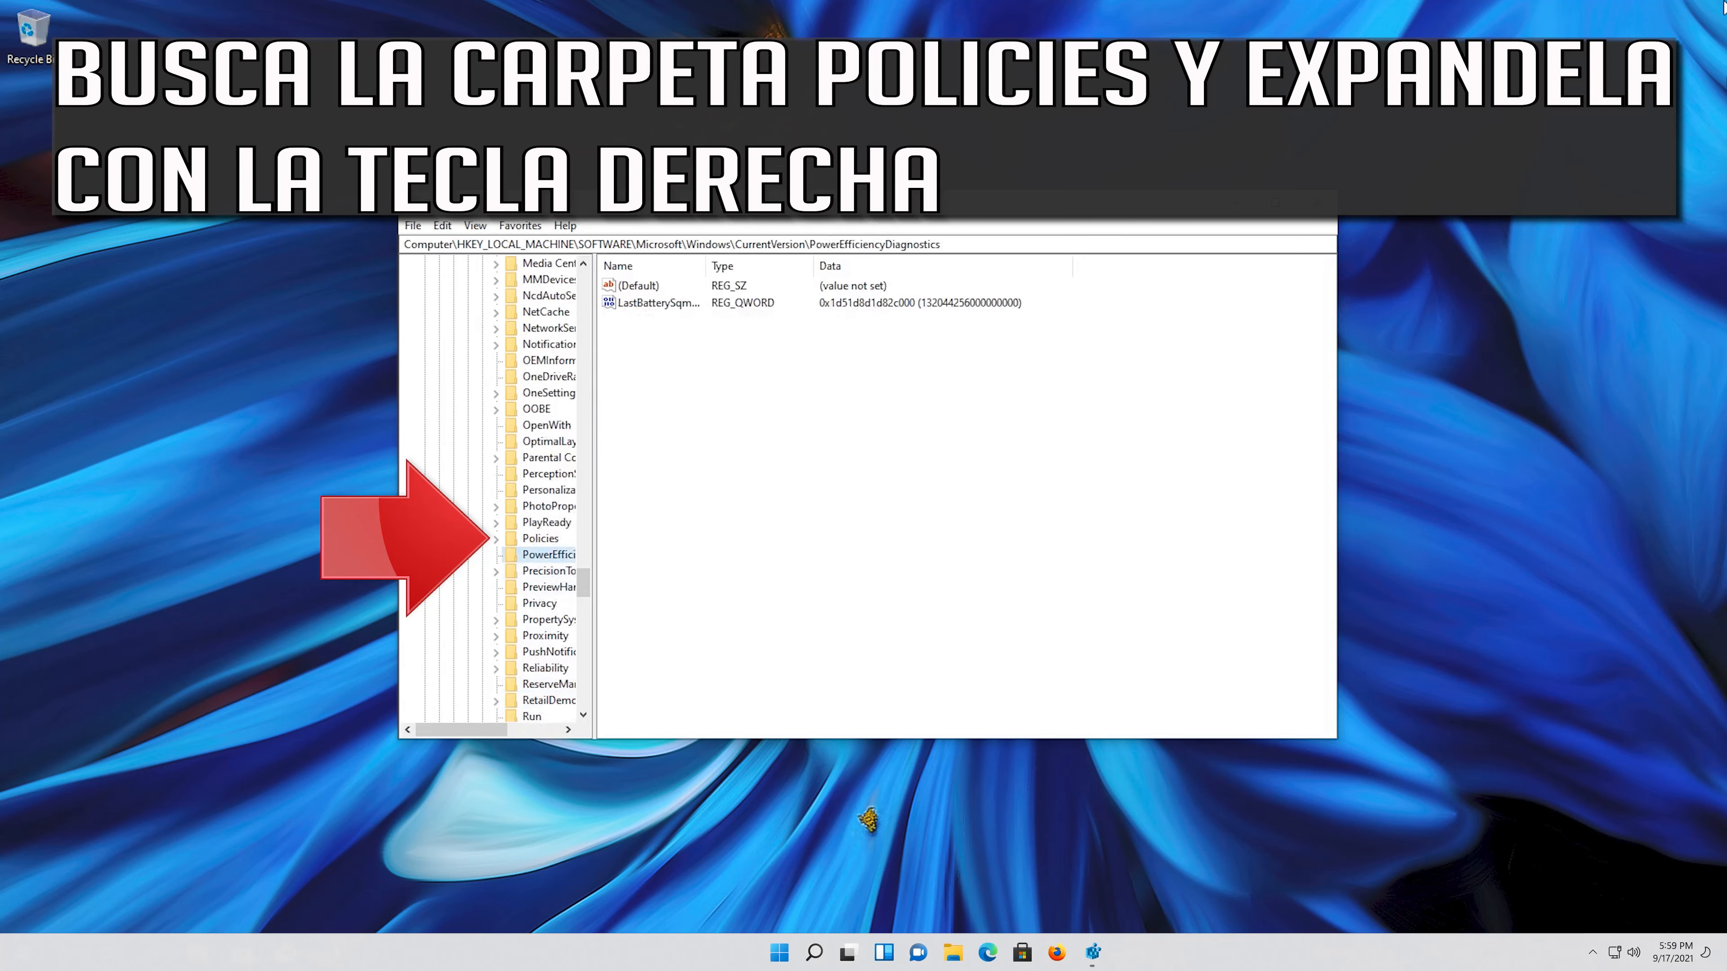
key("Right")
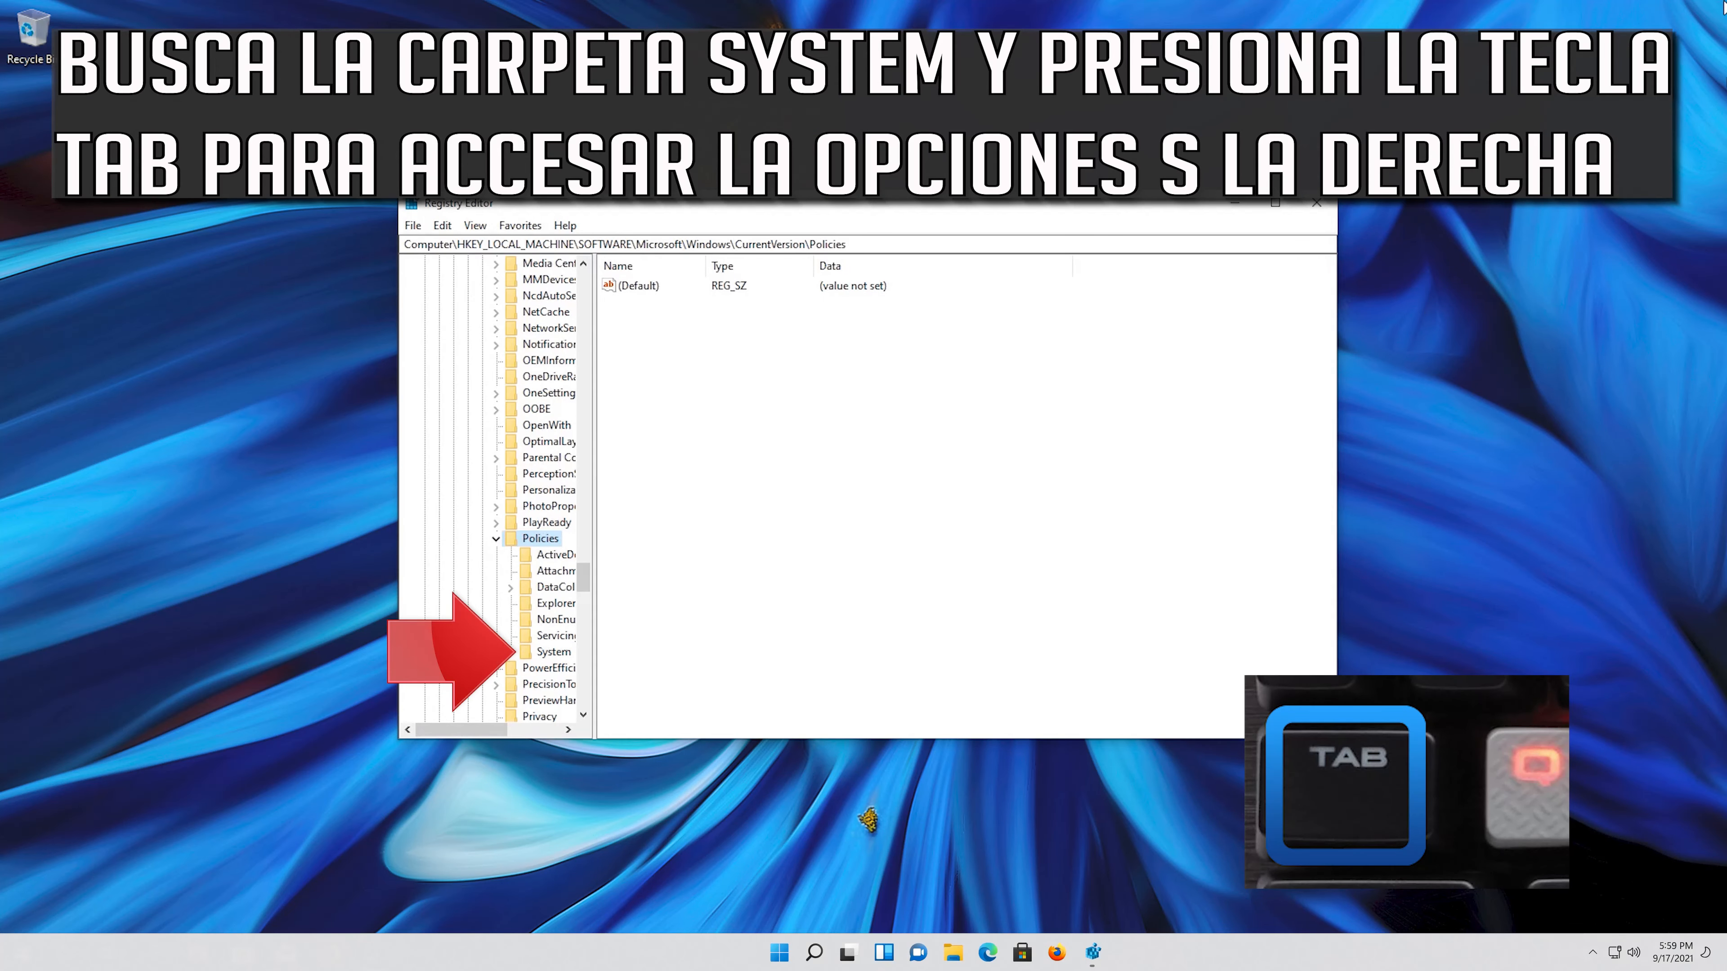
Step: Select the System key under SOFTWARE\Microsoft\Windows\CurrentVersion\Policies
key("Down")
key("Down")
key("Down")
key("Down")
key("Down")
key("Down")
key("Down")
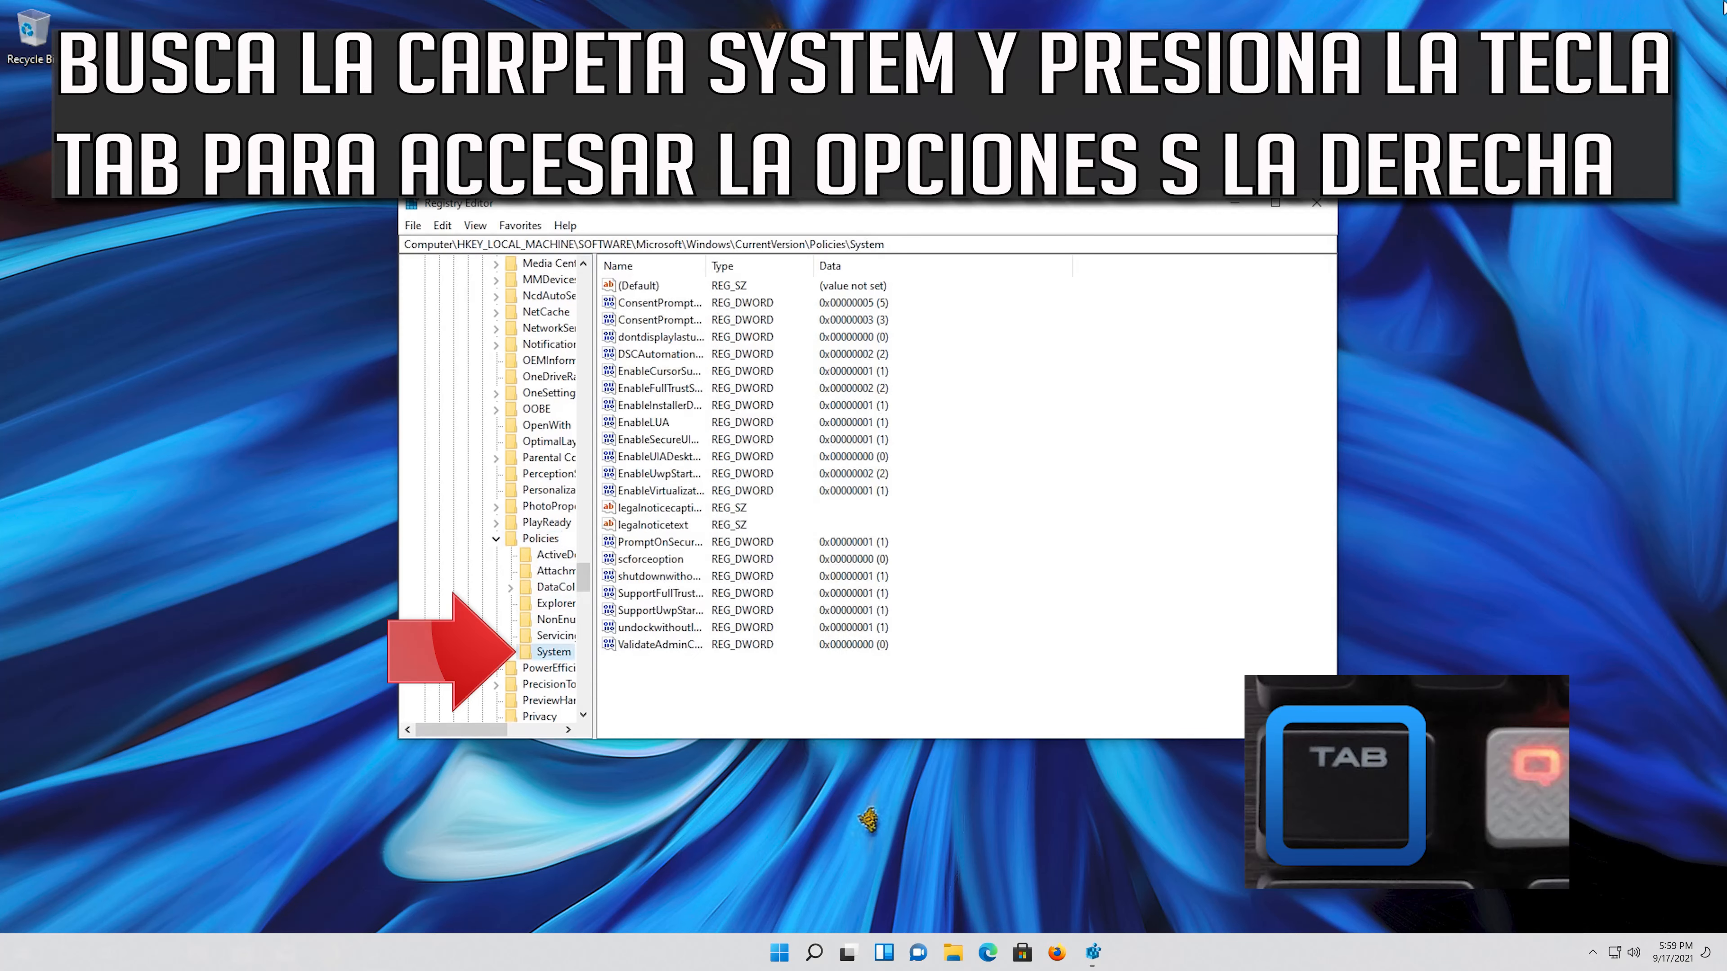
Step: Set the EnableCursorSuppression DWORD value in the System key to 0
key("Tab")
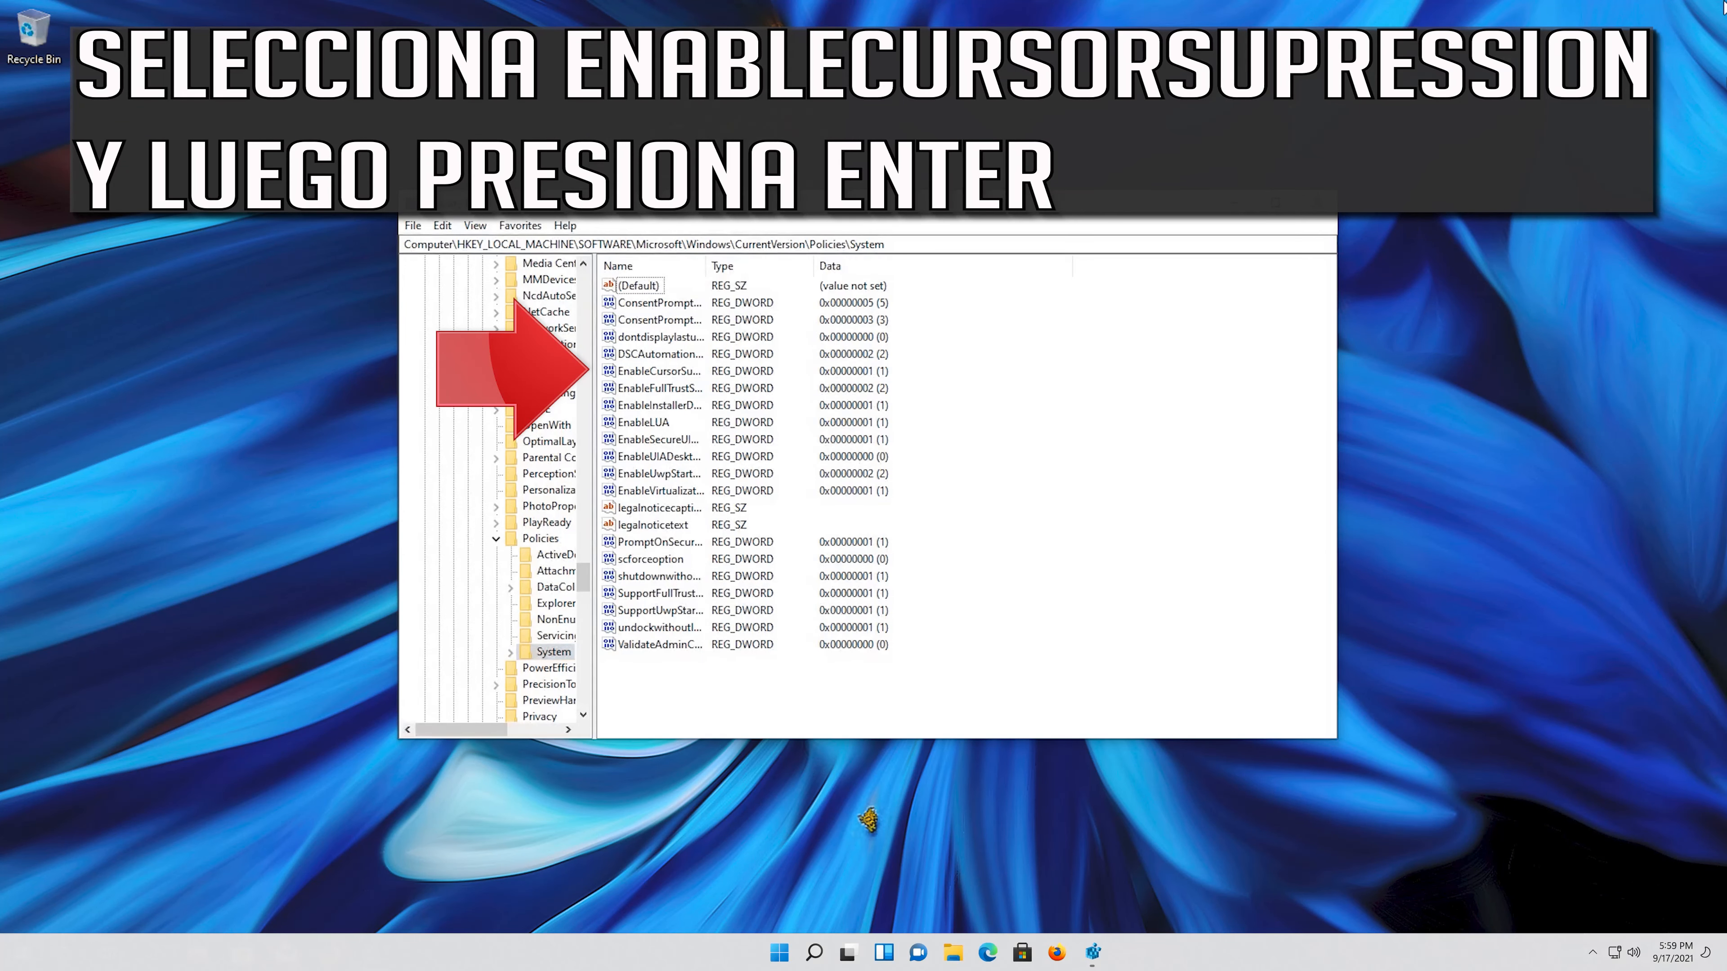
key("Down")
key("Down")
key("Down")
key("Down")
key("Down")
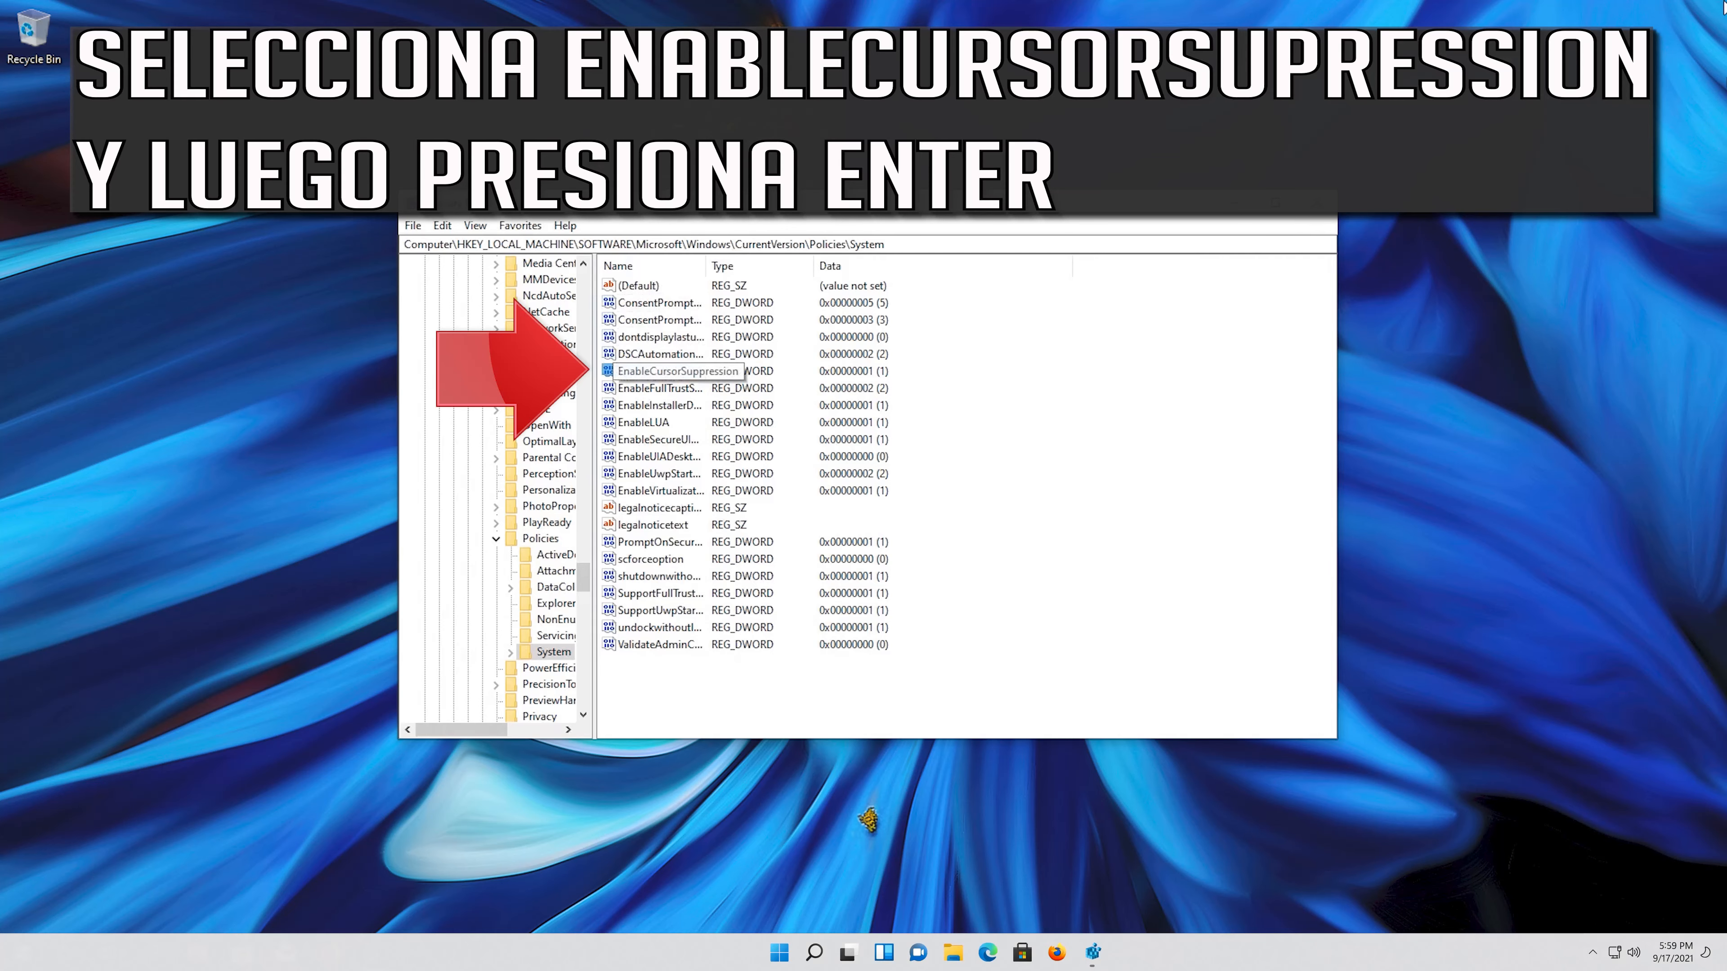
key("Return")
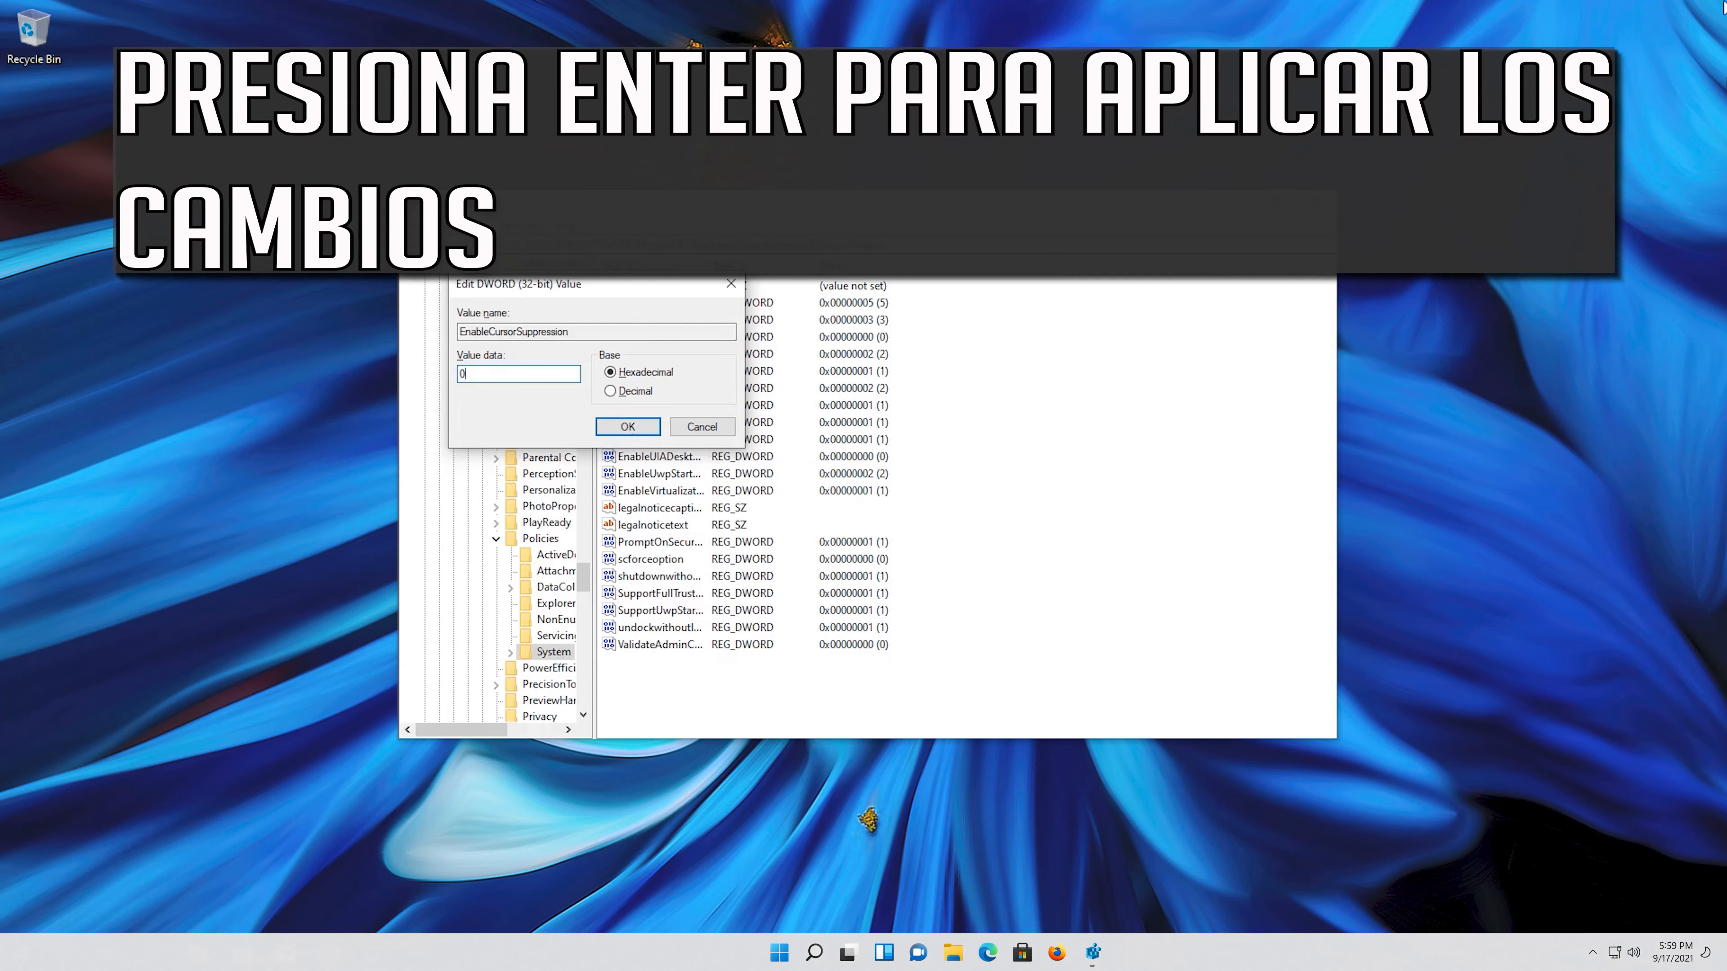
key("Return")
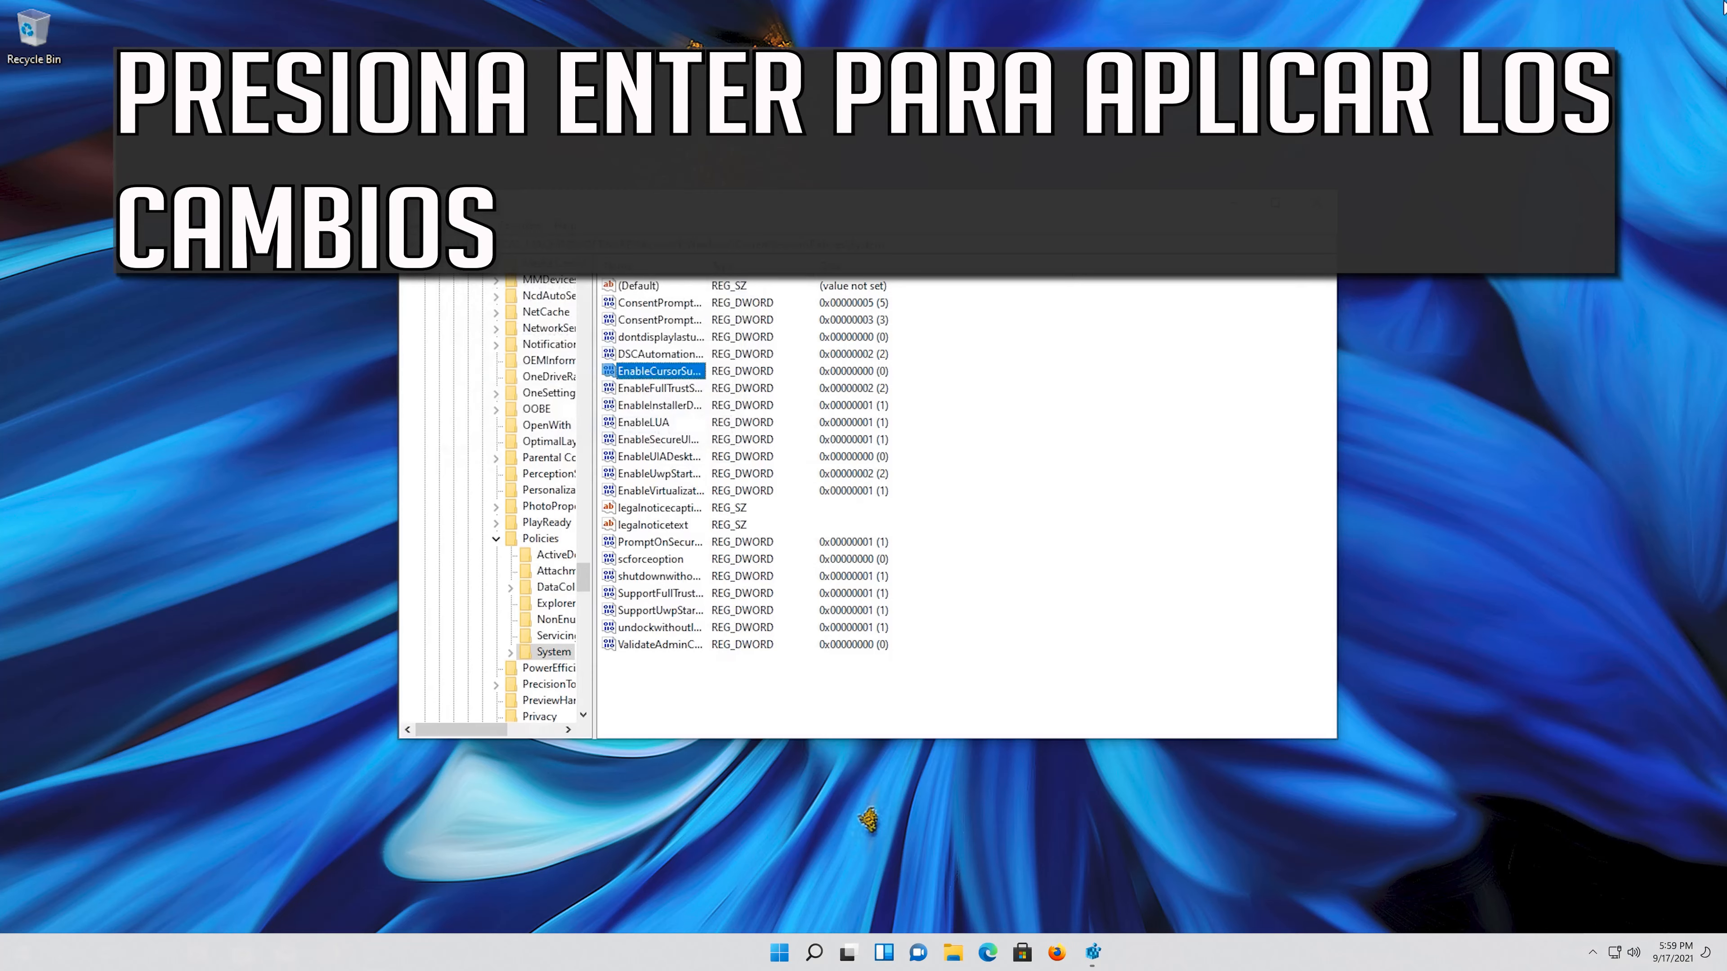
Step: Bring up the Windows security options screen and move the focus to the power control
key("ctrl+alt+Delete")
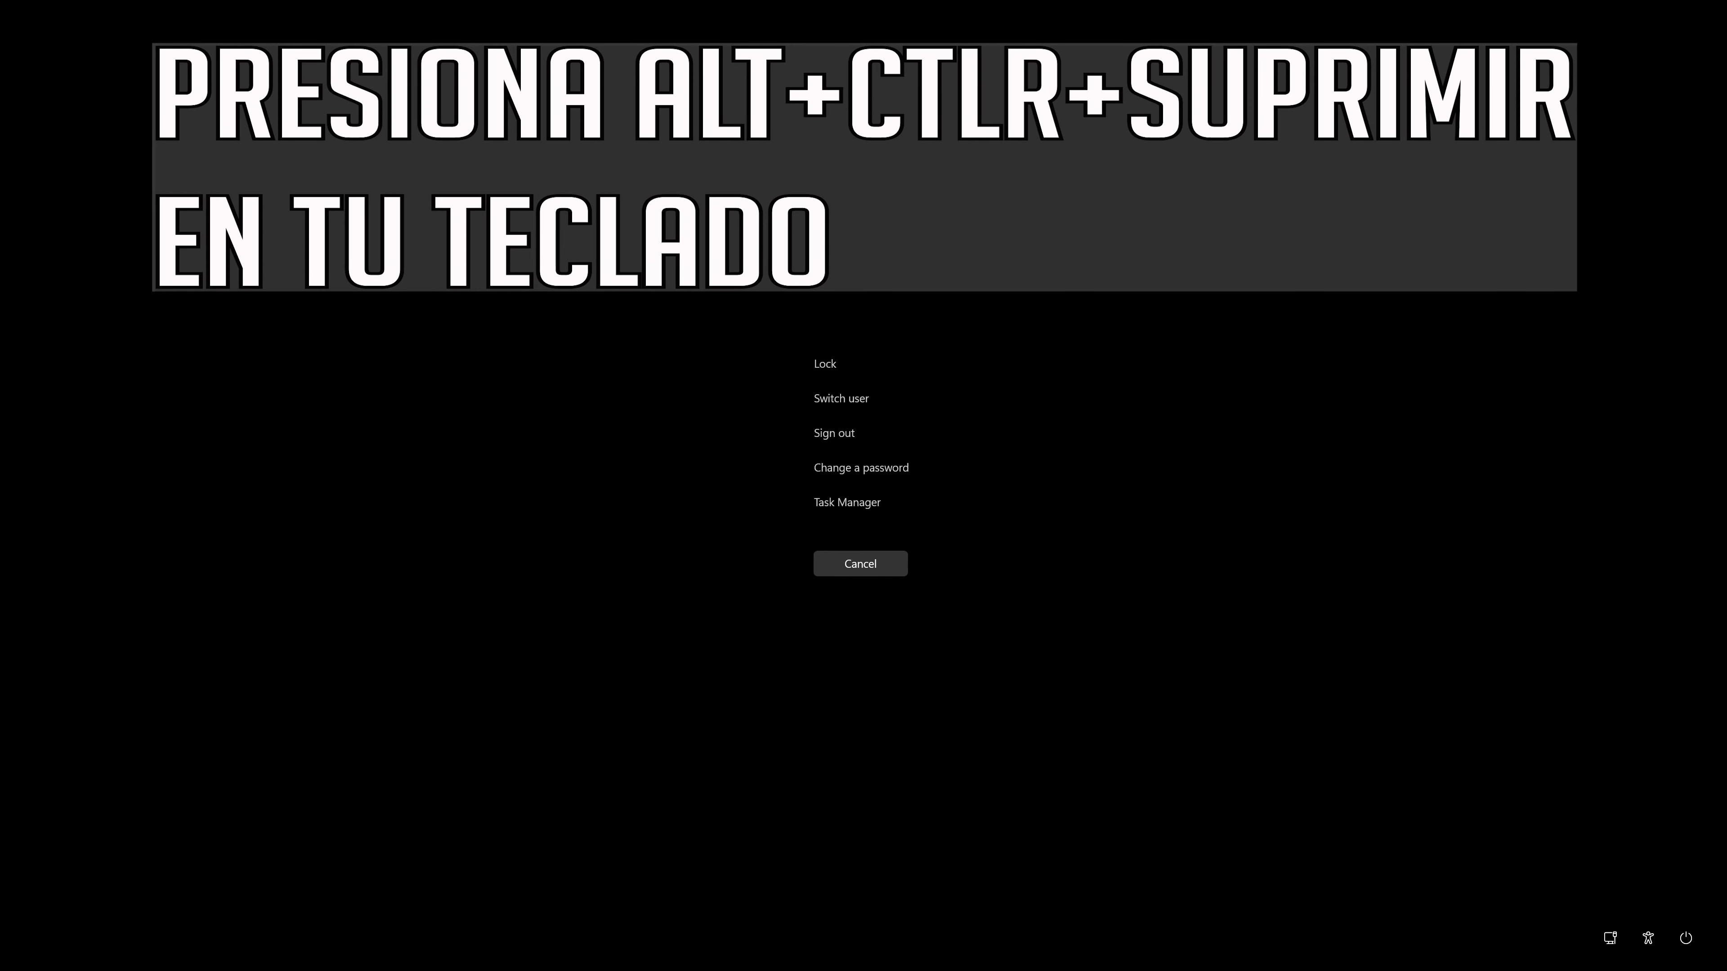
key("Tab")
key("Tab")
key("Tab")
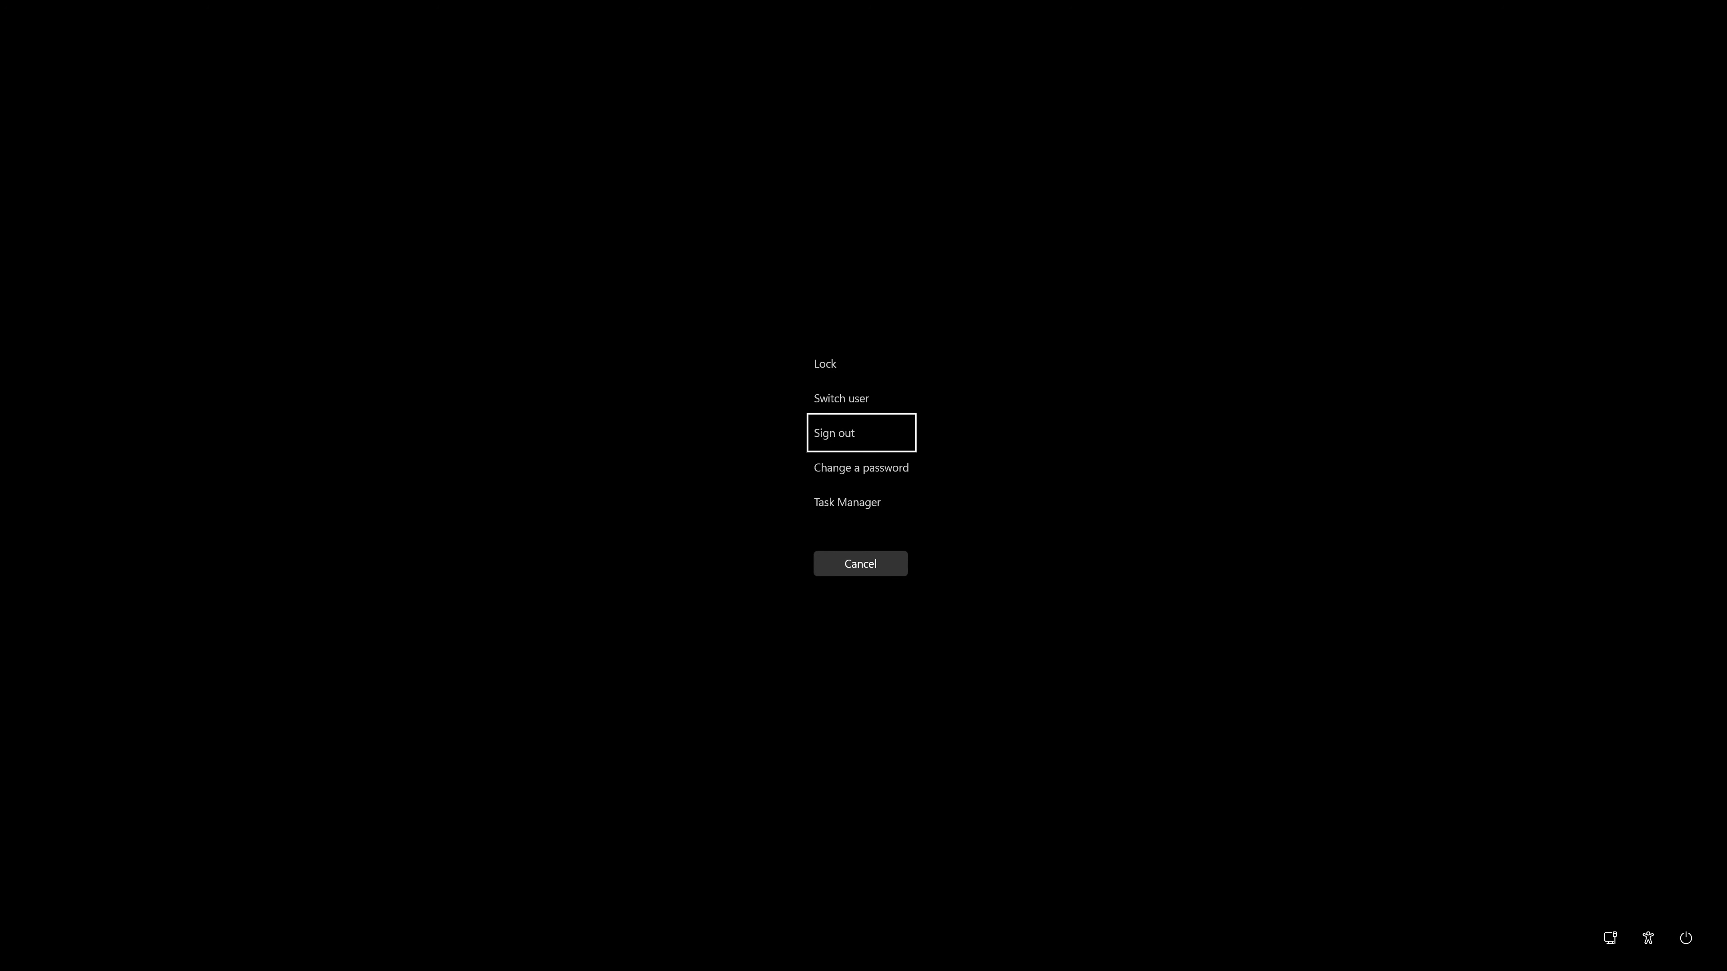
key("Tab")
key("Tab")
key("Tab")
key("Tab")
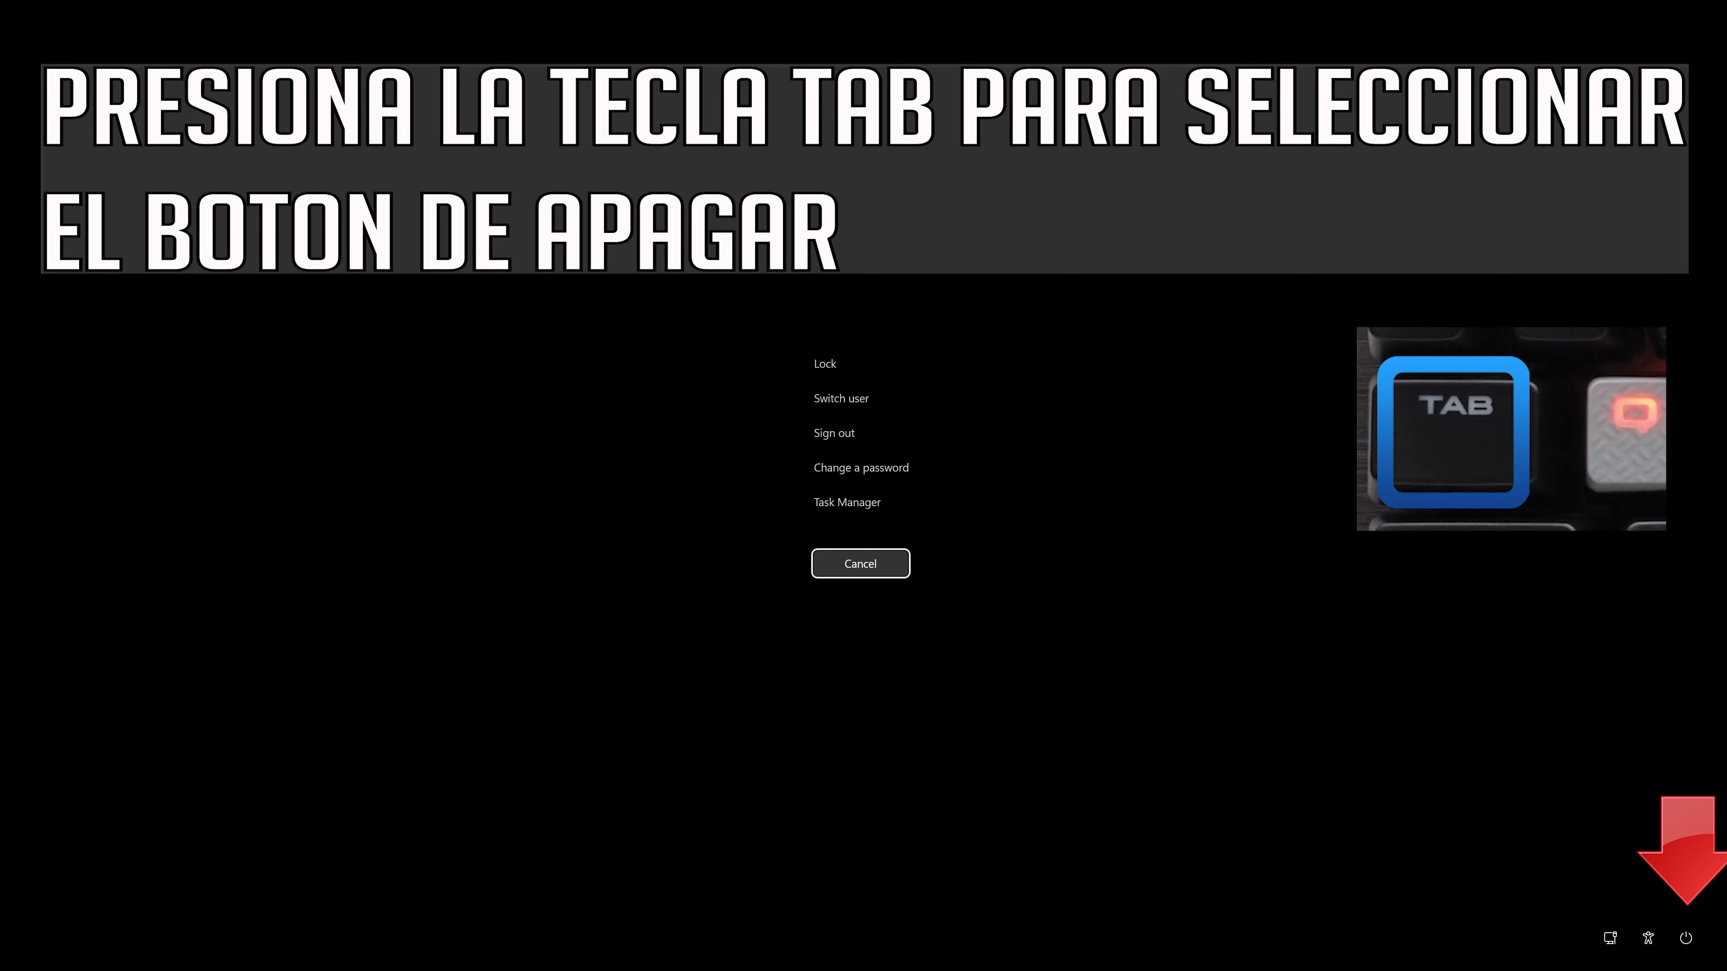
key("Tab")
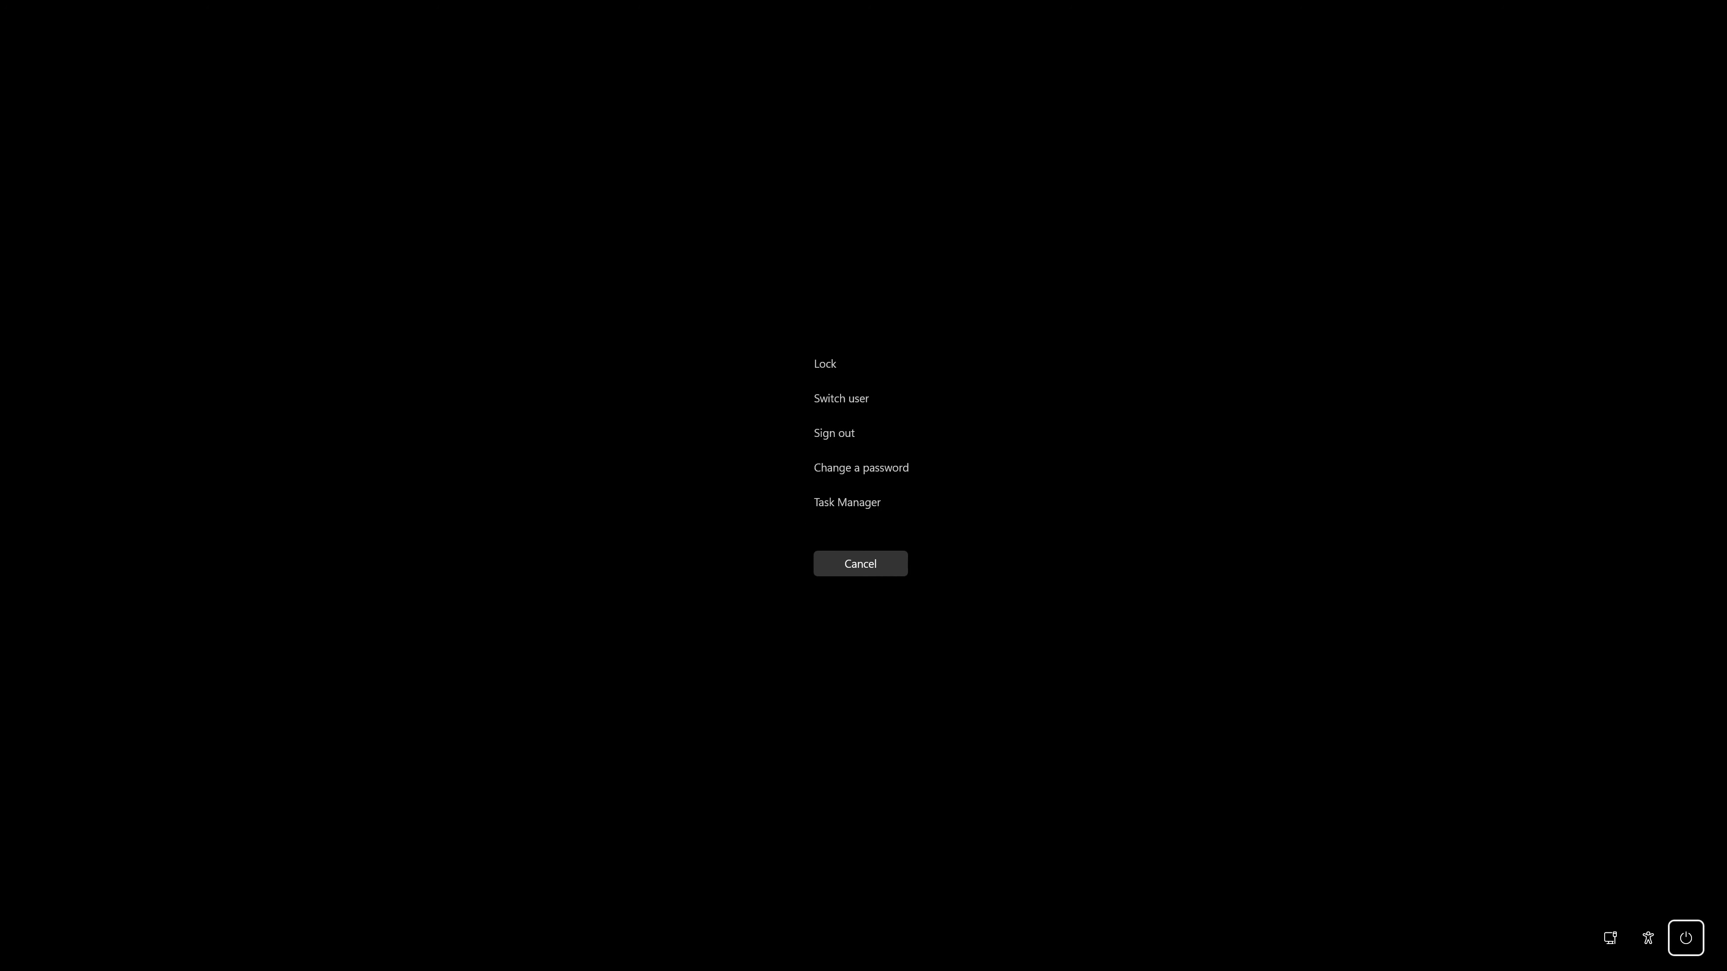